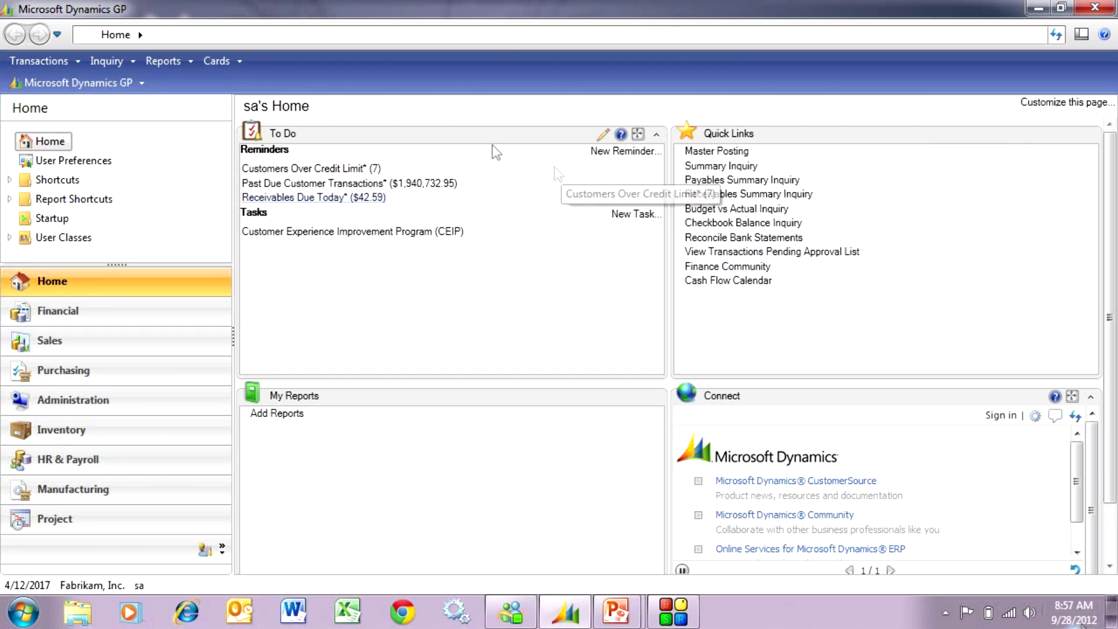
Step: Move the To Do panel below My Reports, then switch to the Purchasing area page
left_click_drag(481, 142, 487, 410)
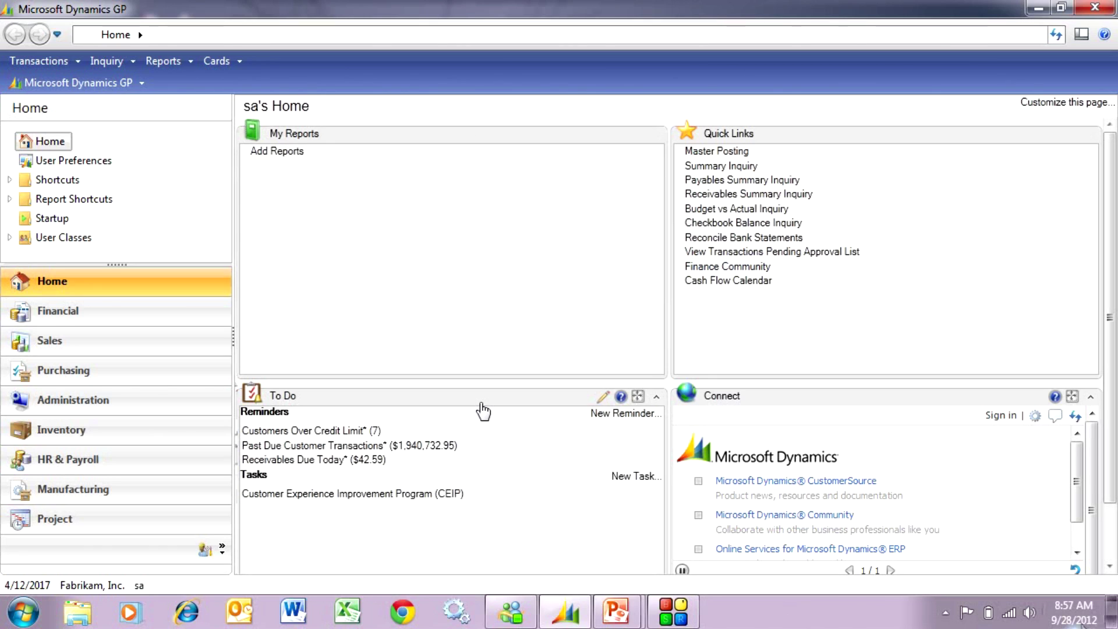
left_click(151, 376)
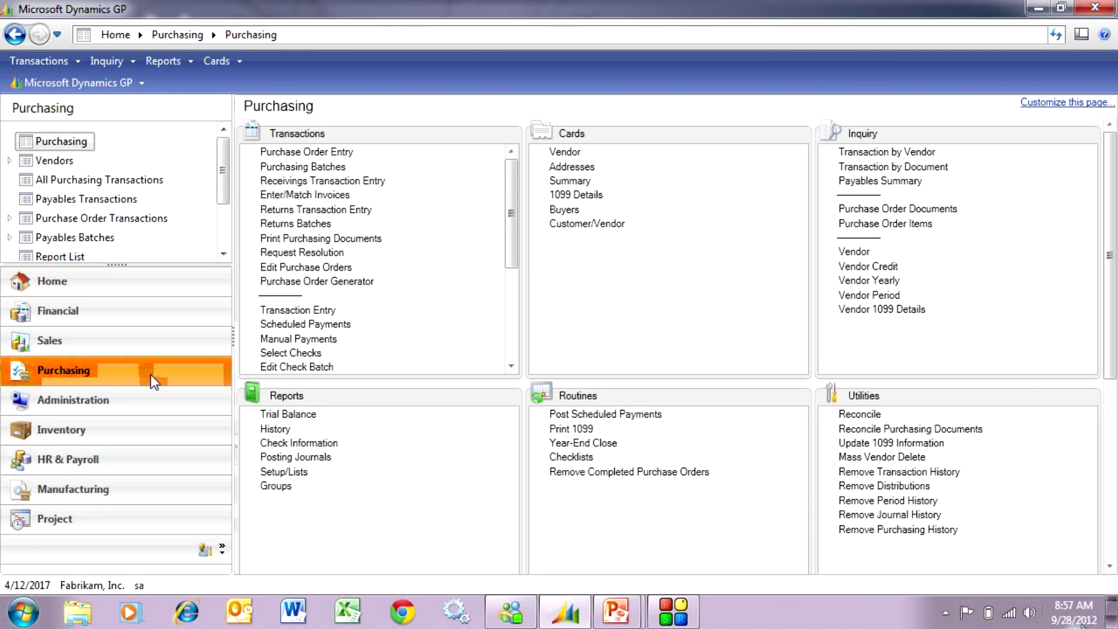
Step: Put the Reports panel in Inquiry's slot, then maximize and restore the Transactions panel
left_click_drag(357, 394, 932, 145)
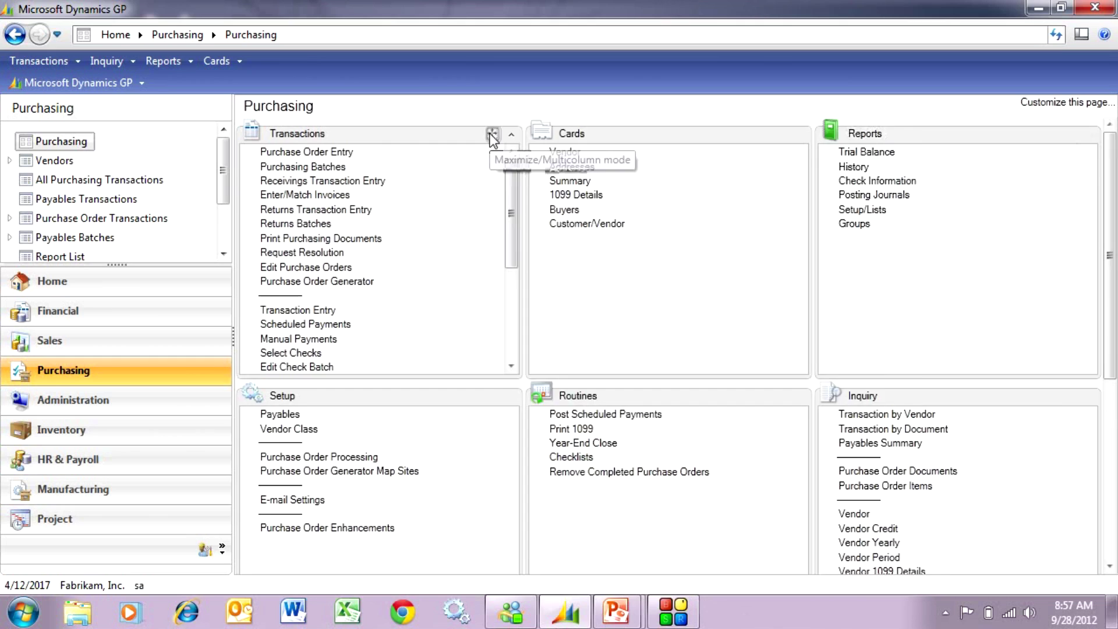
left_click(493, 135)
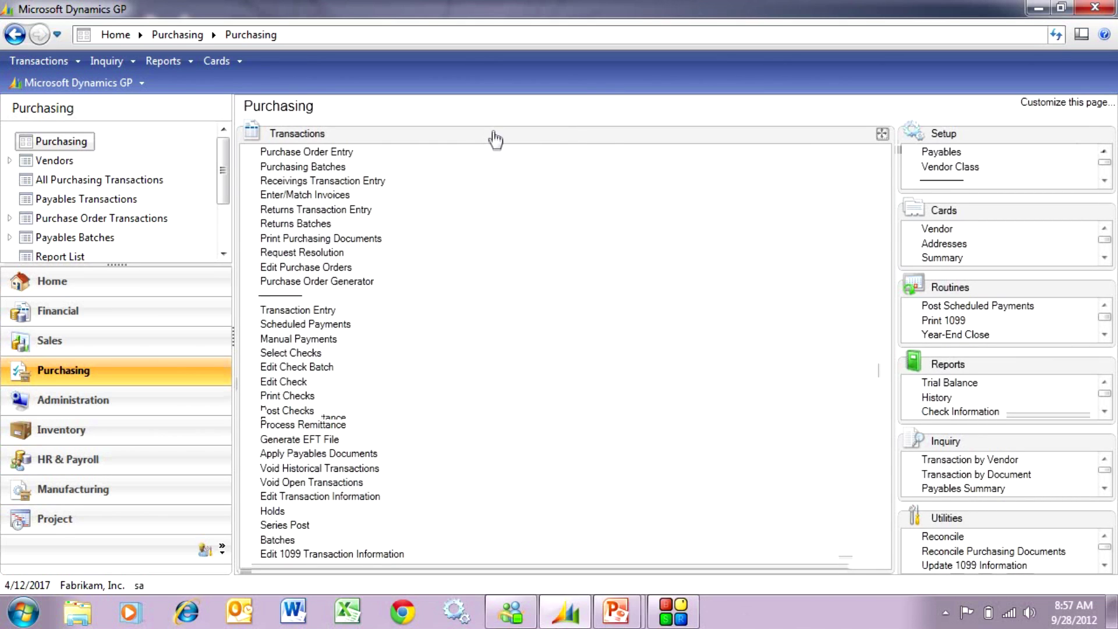
left_click(882, 134)
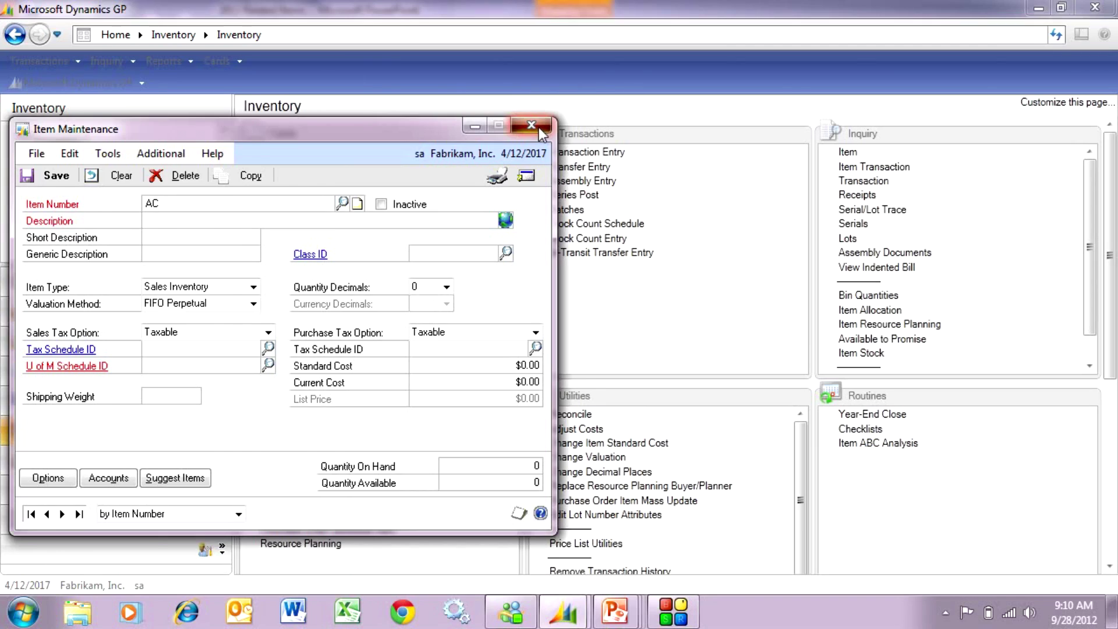
Step: Look up the purchasing options for item ACCS-CRD-12WH in Item Maintenance
left_click(531, 55)
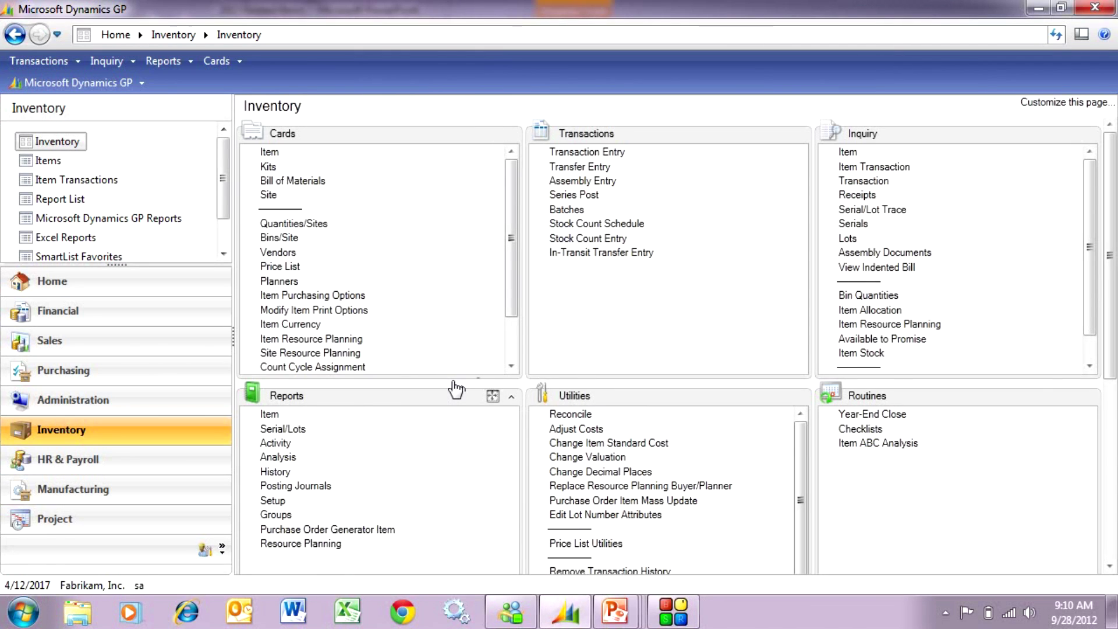
left_click(270, 152)
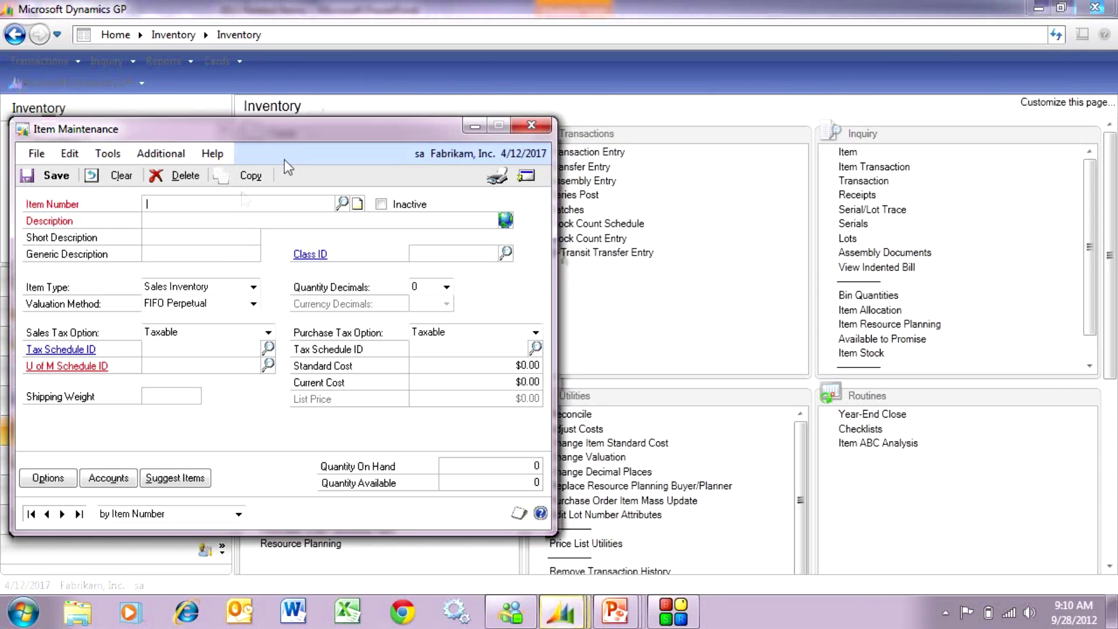
type("AC")
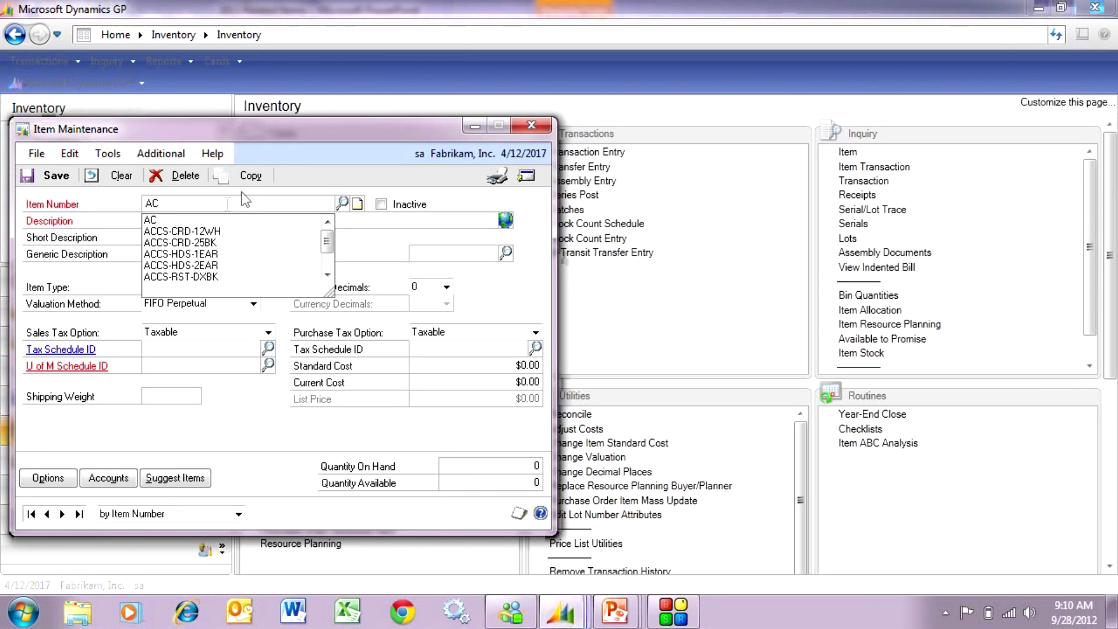
left_click(210, 232)
key("Tab")
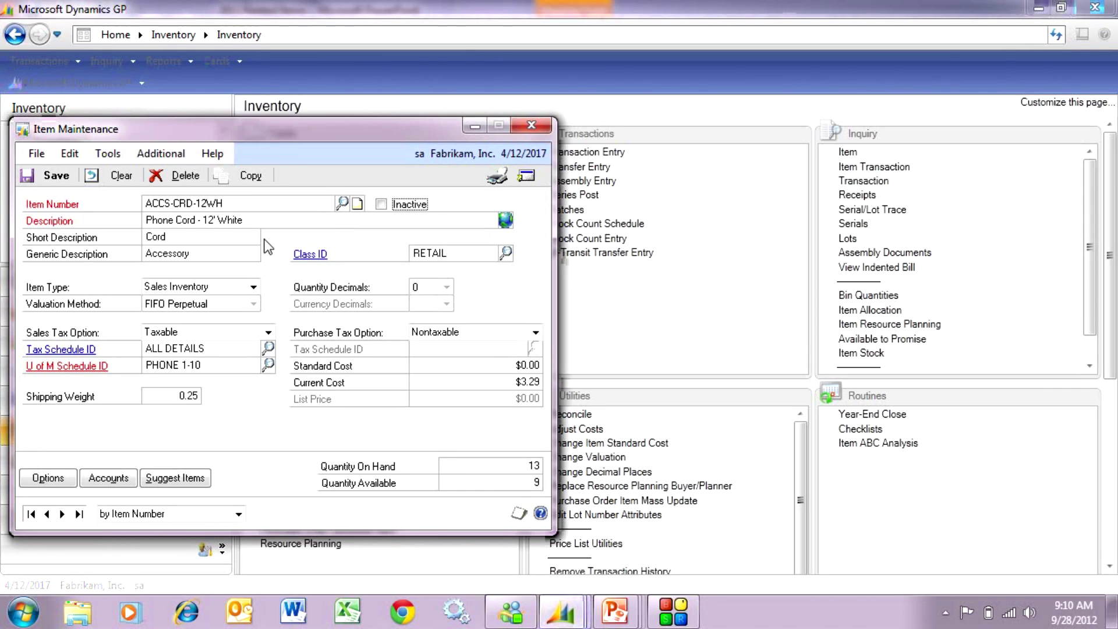
left_click(526, 175)
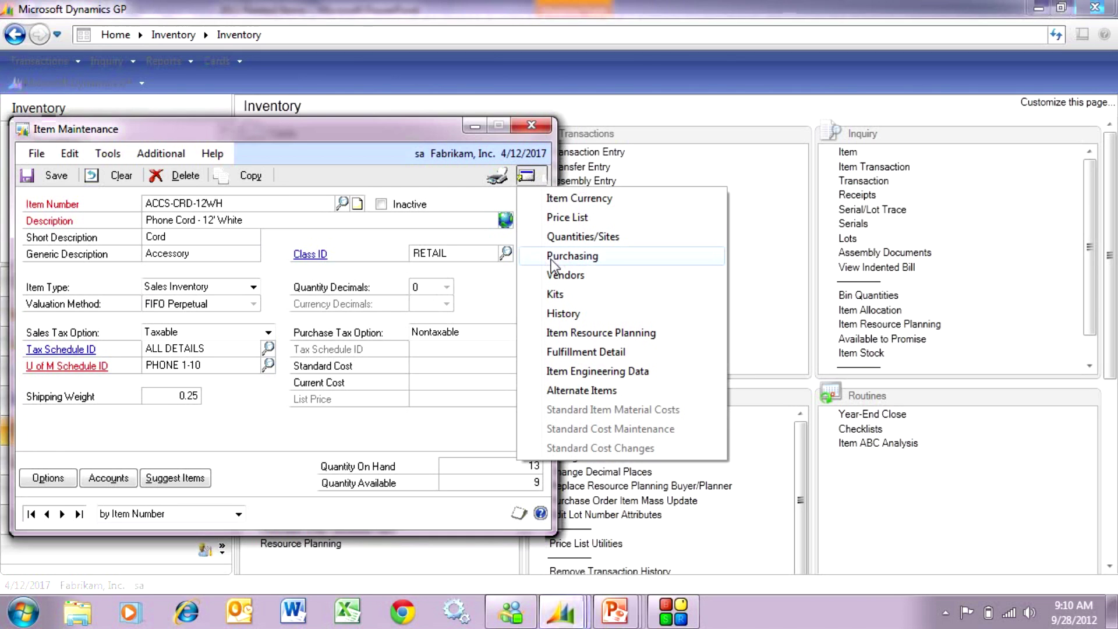
left_click(551, 258)
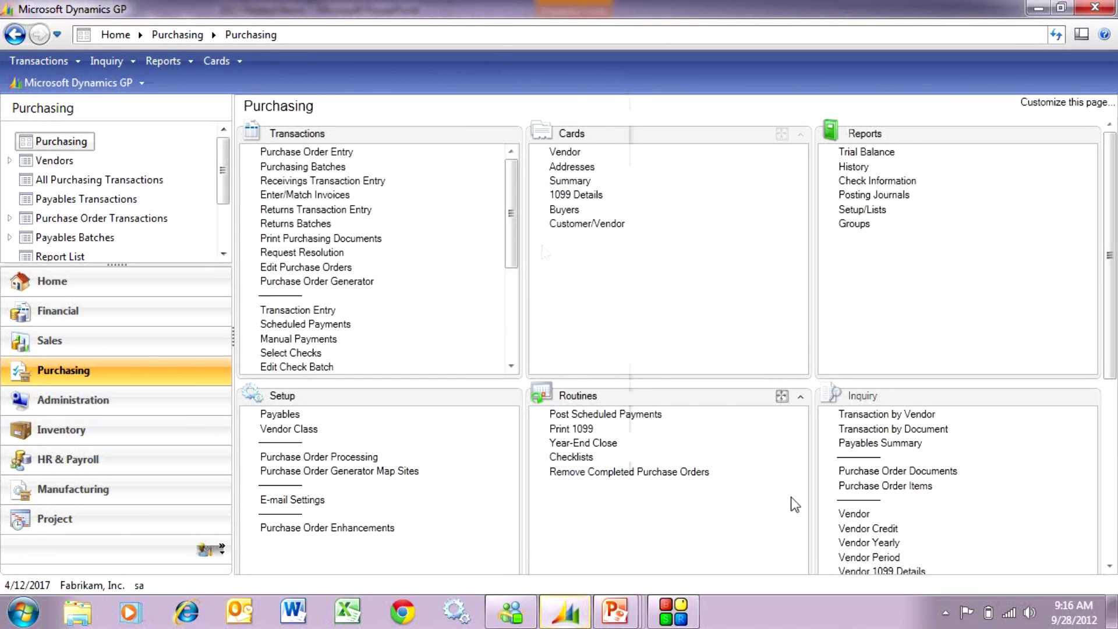
Step: Load purchase order PO2081 and start receiving its items
left_click(298, 152)
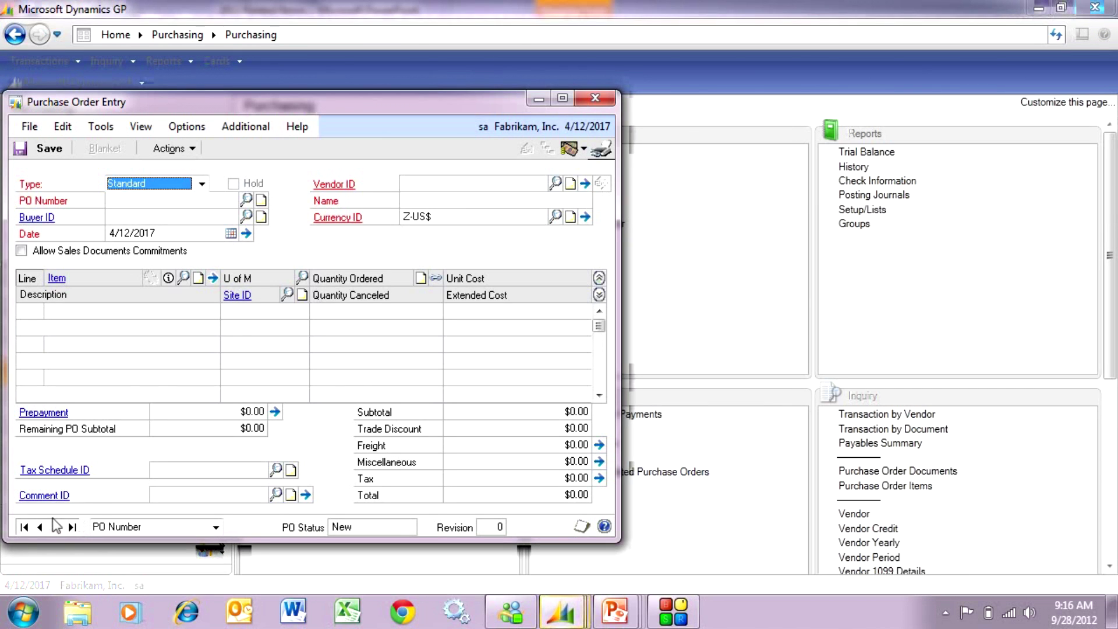
left_click(72, 526)
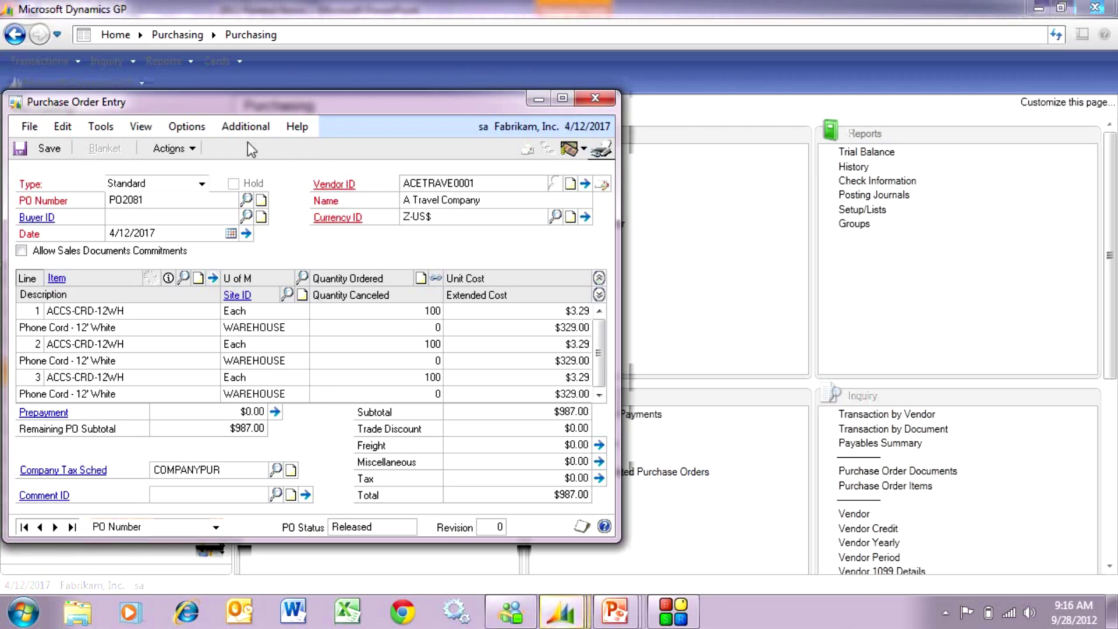
left_click(173, 150)
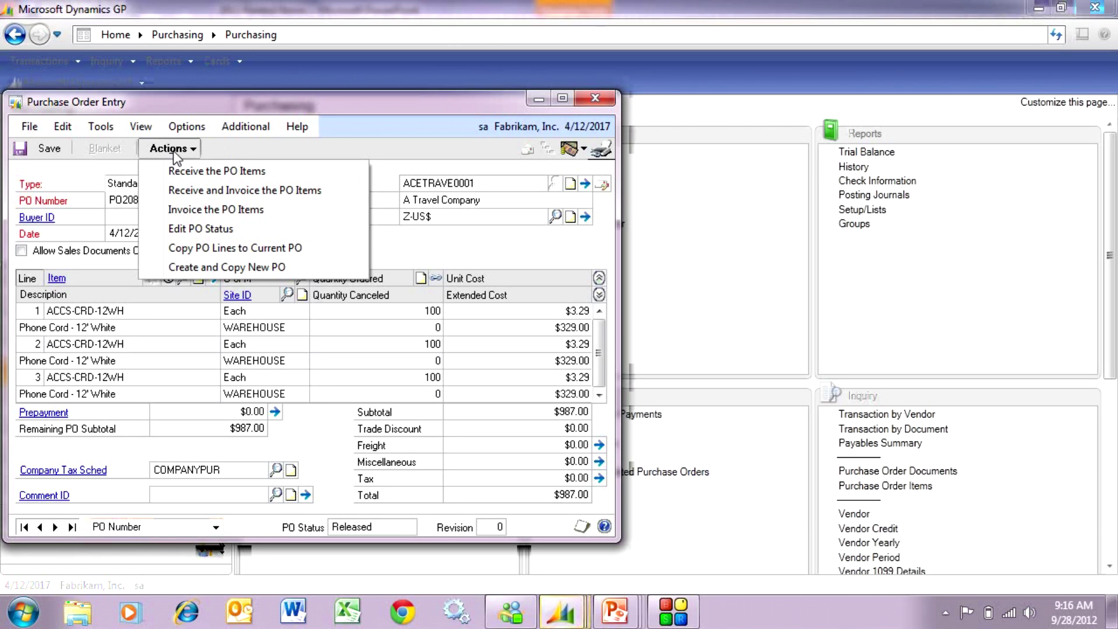
left_click(205, 171)
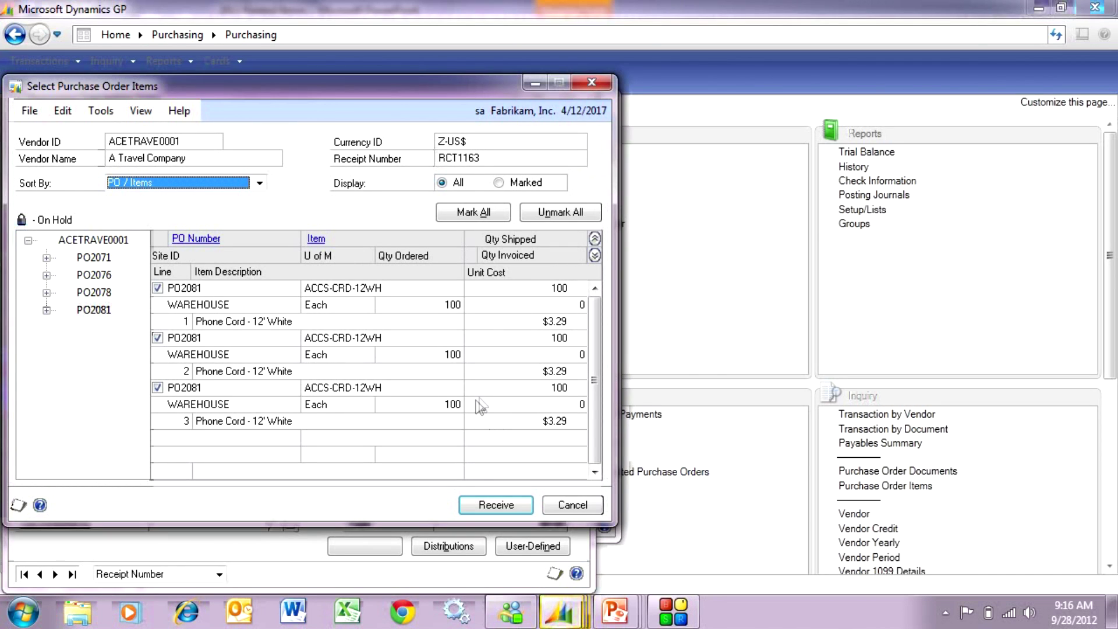
Step: Ship 98 on line 1 and 104 on line 2 after the tolerance warning, then receive
left_click(550, 288)
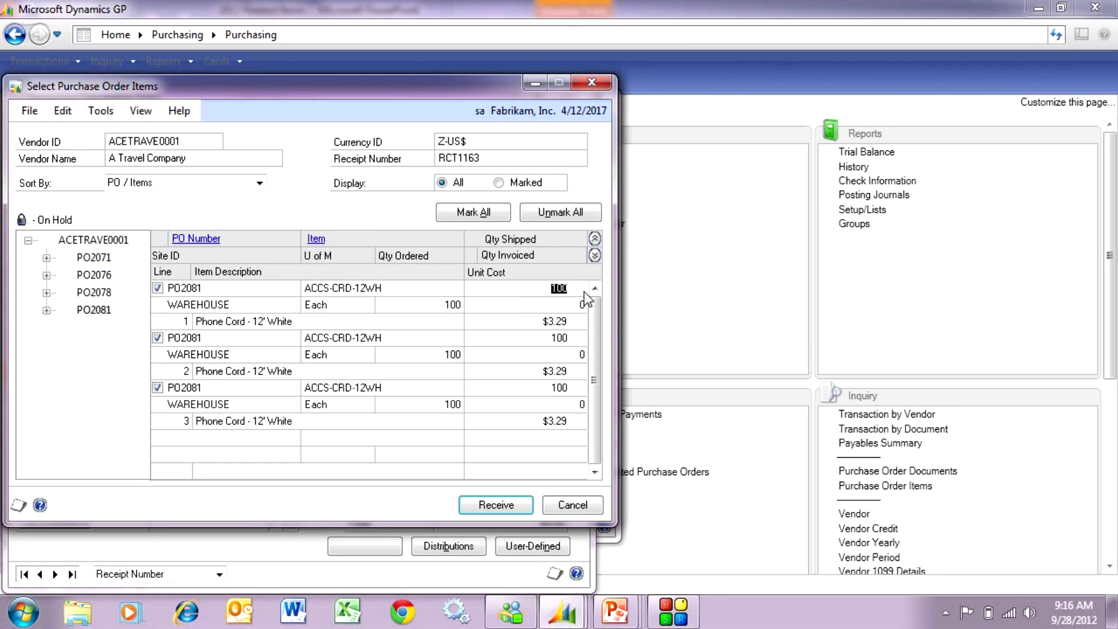
type("98")
key("Tab")
key("Tab")
key("Tab")
type("110")
key("Tab")
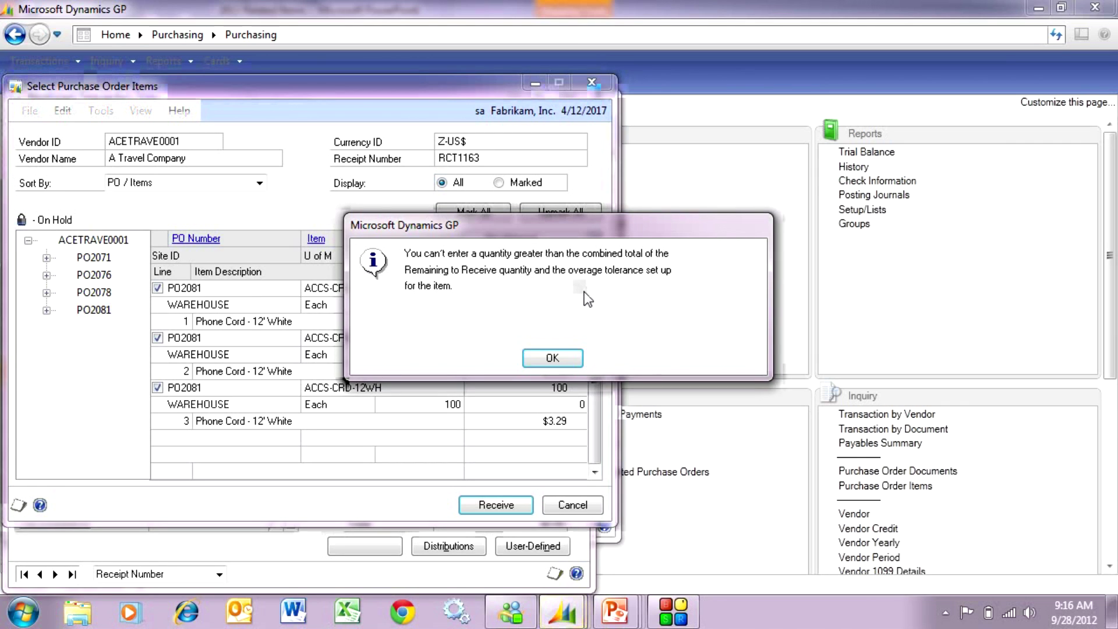
left_click(553, 357)
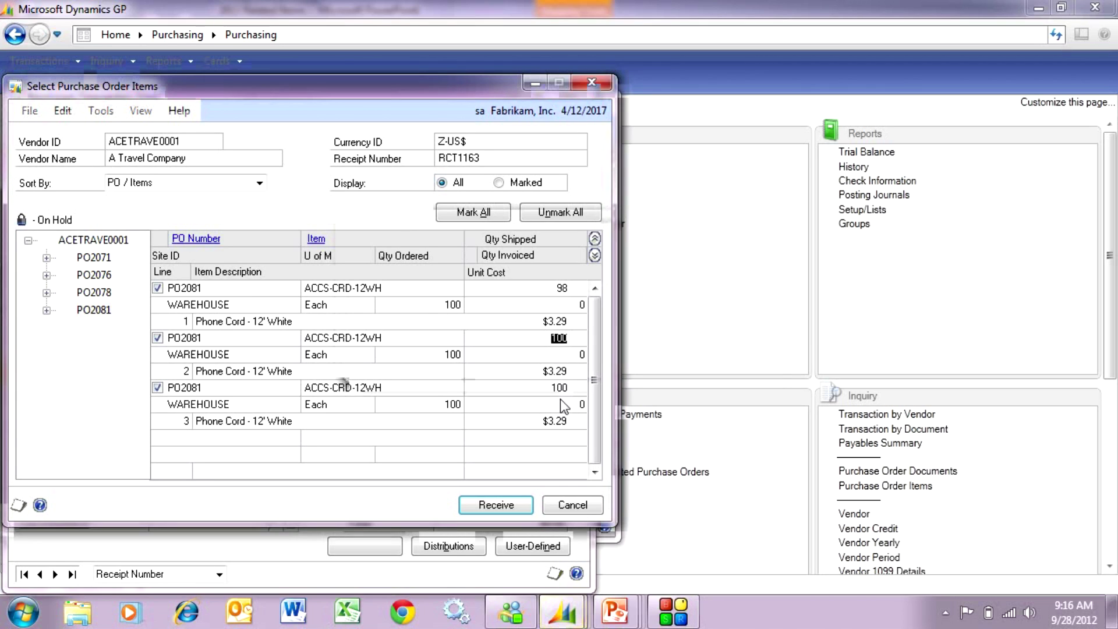
type("104")
key("Tab")
left_click(492, 508)
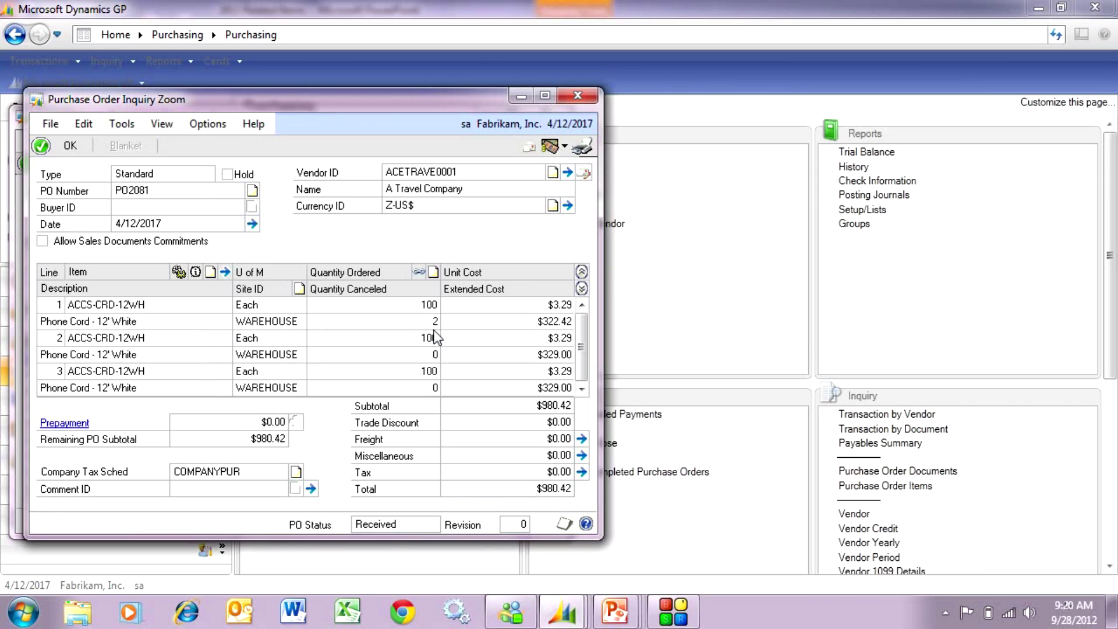
Step: Check the quantity status of PO2081 lines 1 and 2, with line 1 showing 98 shipped and 2 canceled
left_click(452, 308)
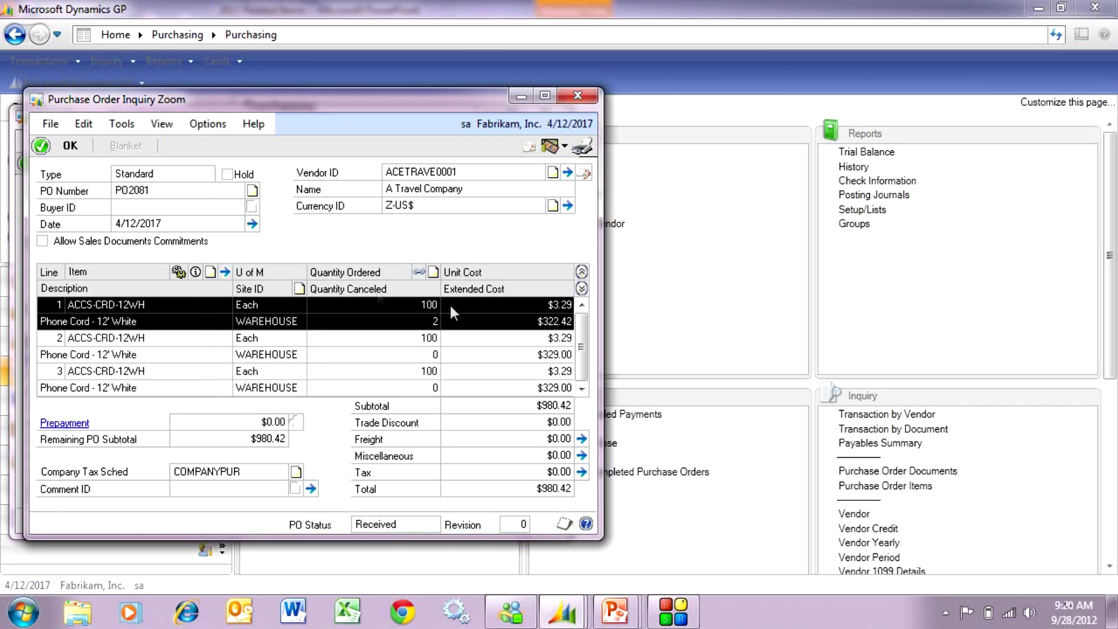
left_click(198, 272)
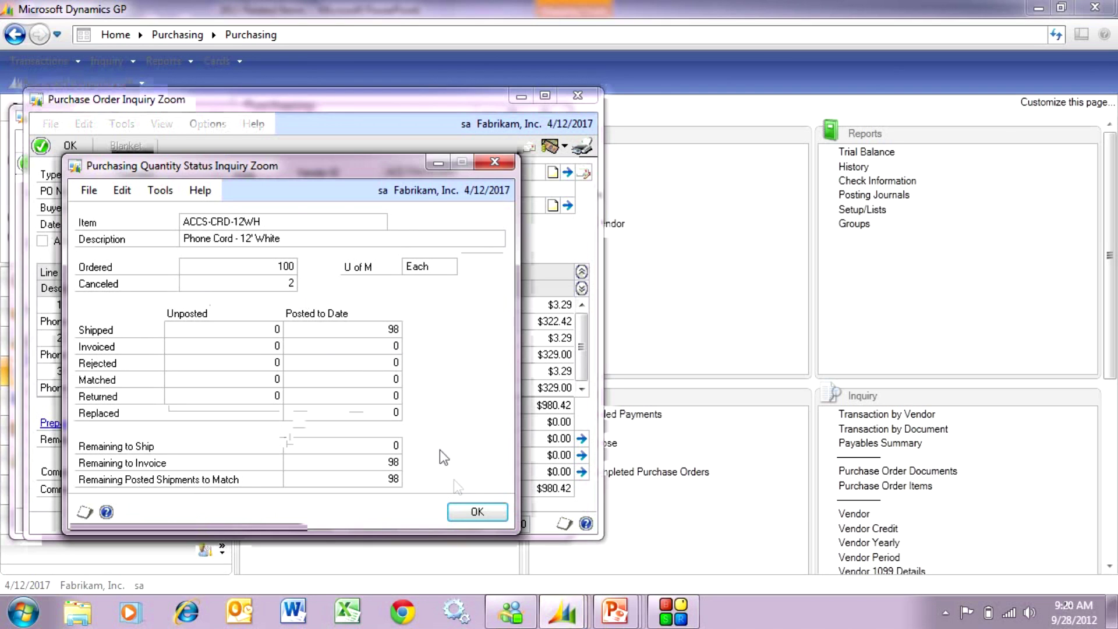
left_click(472, 512)
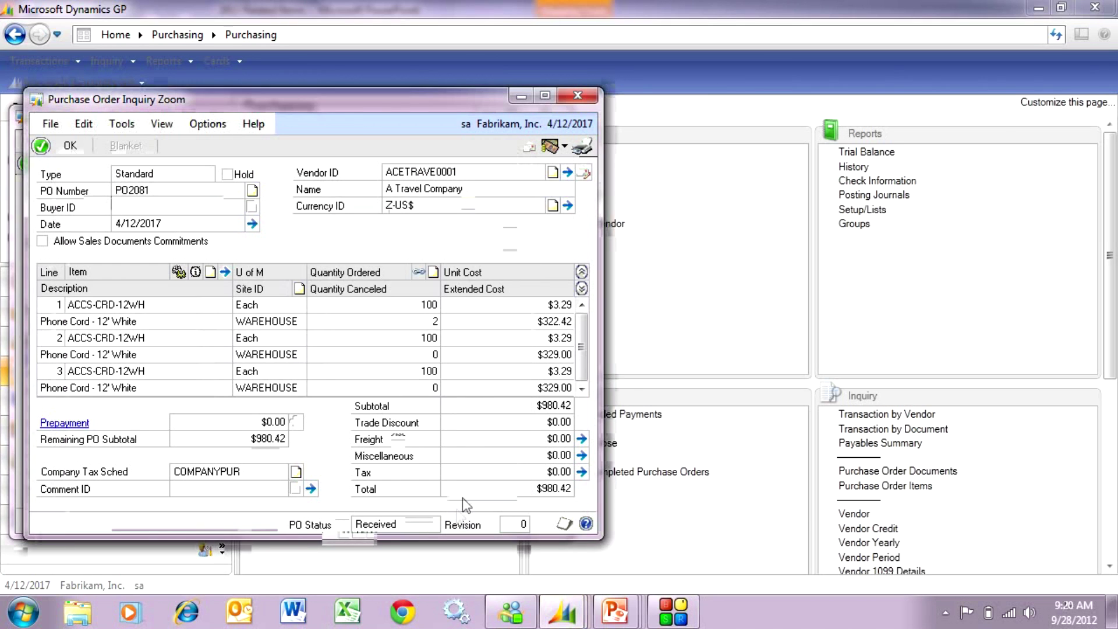
left_click(425, 351)
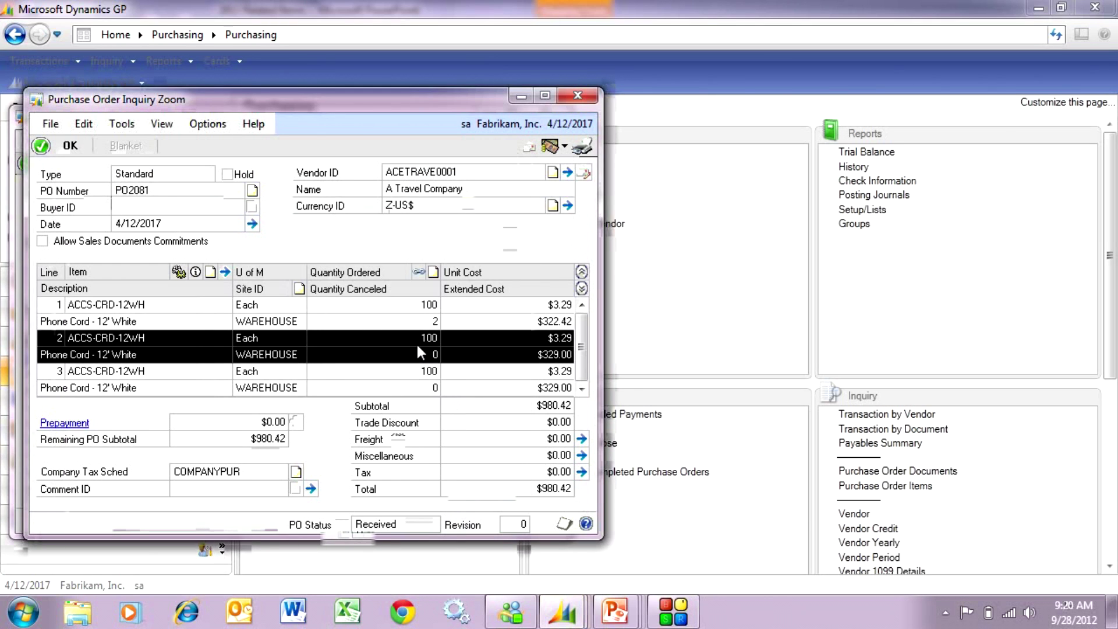
left_click(196, 272)
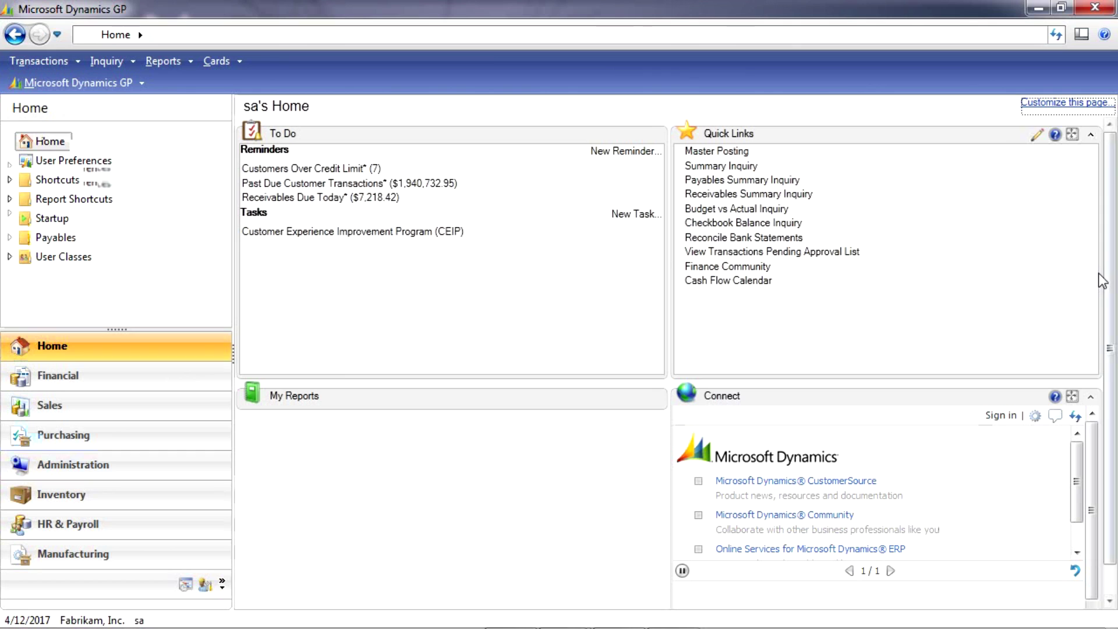
Step: Start PO2089 for vendor Associated Insurance Inc. (ASSOCIAT0001) with 10 MISC SUPPLIES
left_click(130, 441)
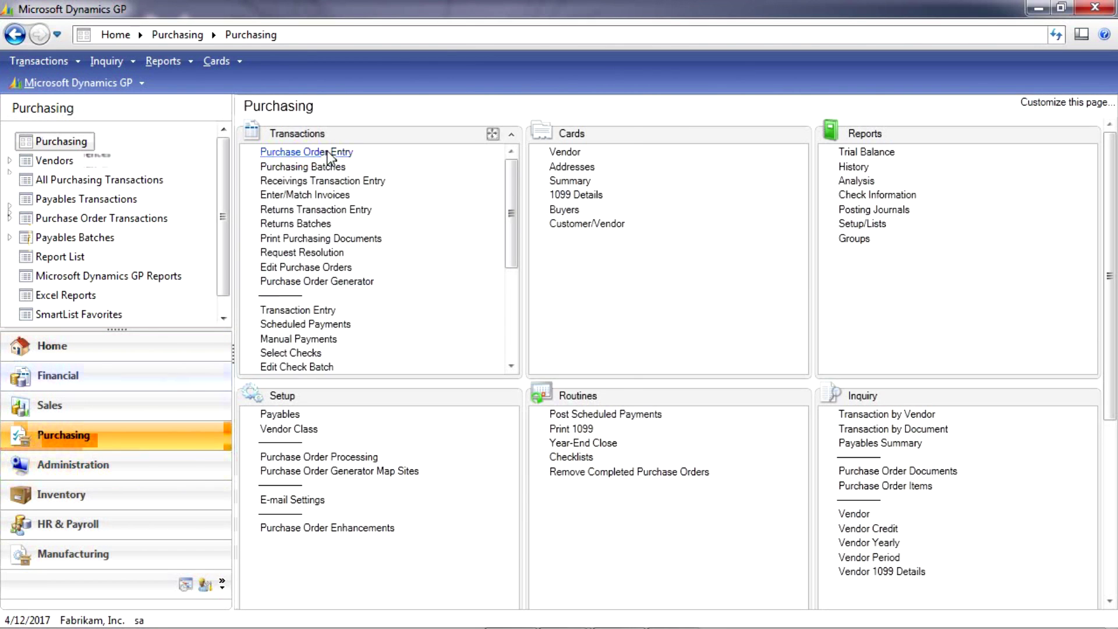
left_click(329, 153)
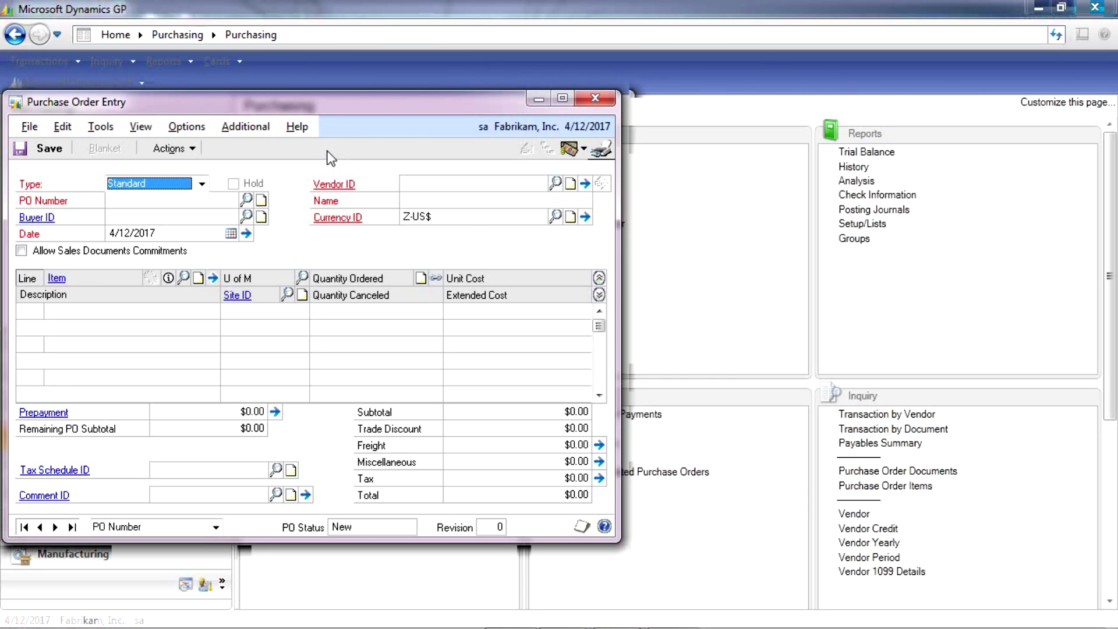
key("Tab")
key("Tab")
key("Tab")
key("Tab")
key("Tab")
key("ctrl+l")
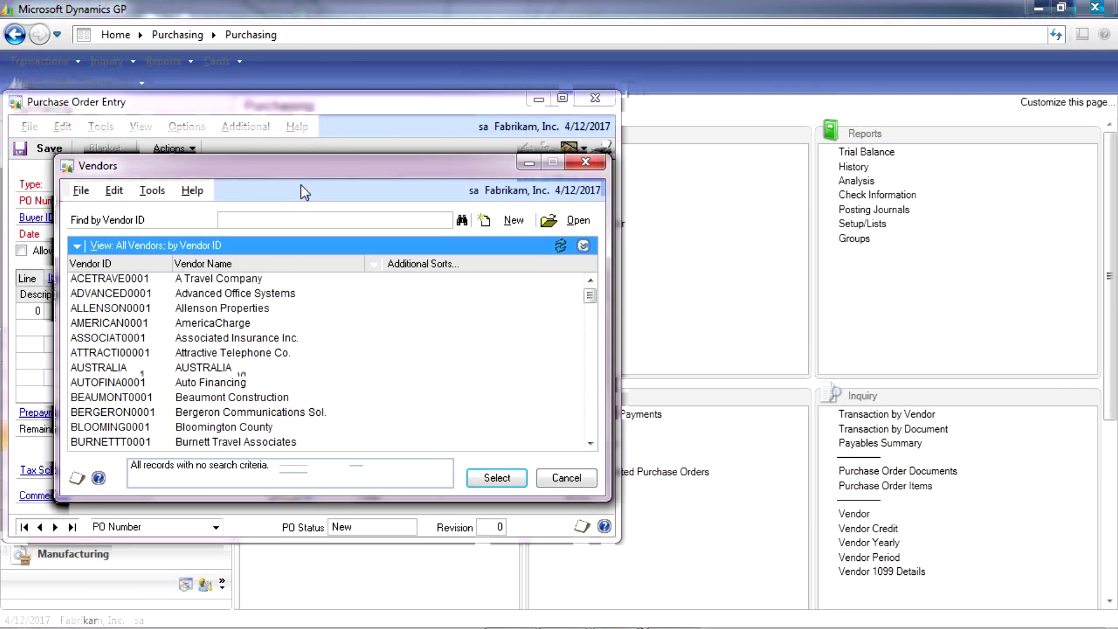
left_click(274, 339)
double_click(274, 339)
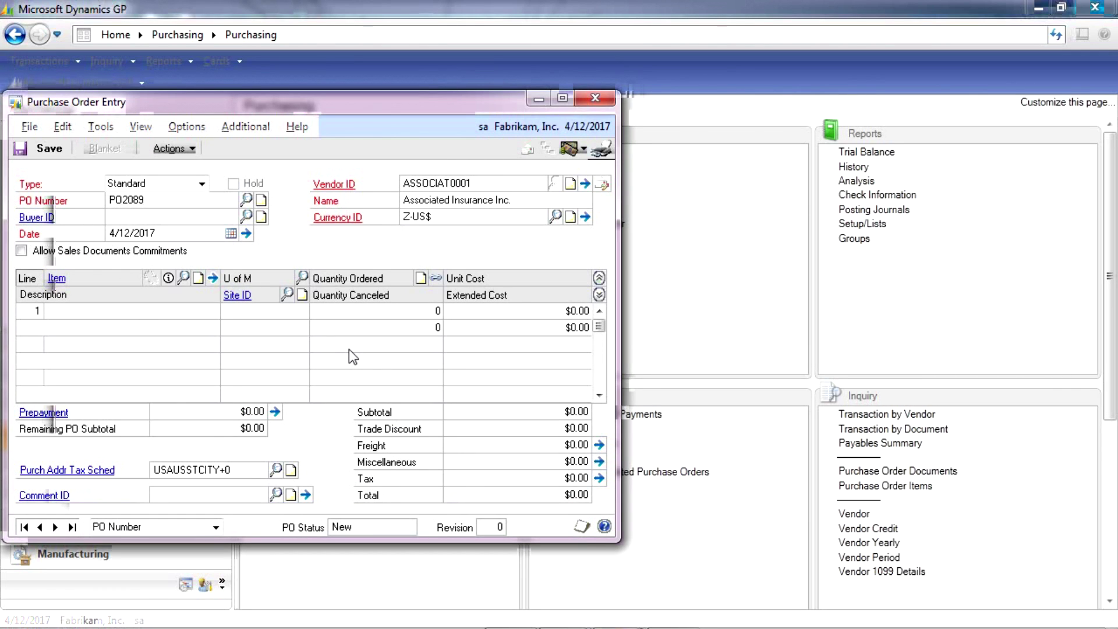
type("MISC SUPPLIES")
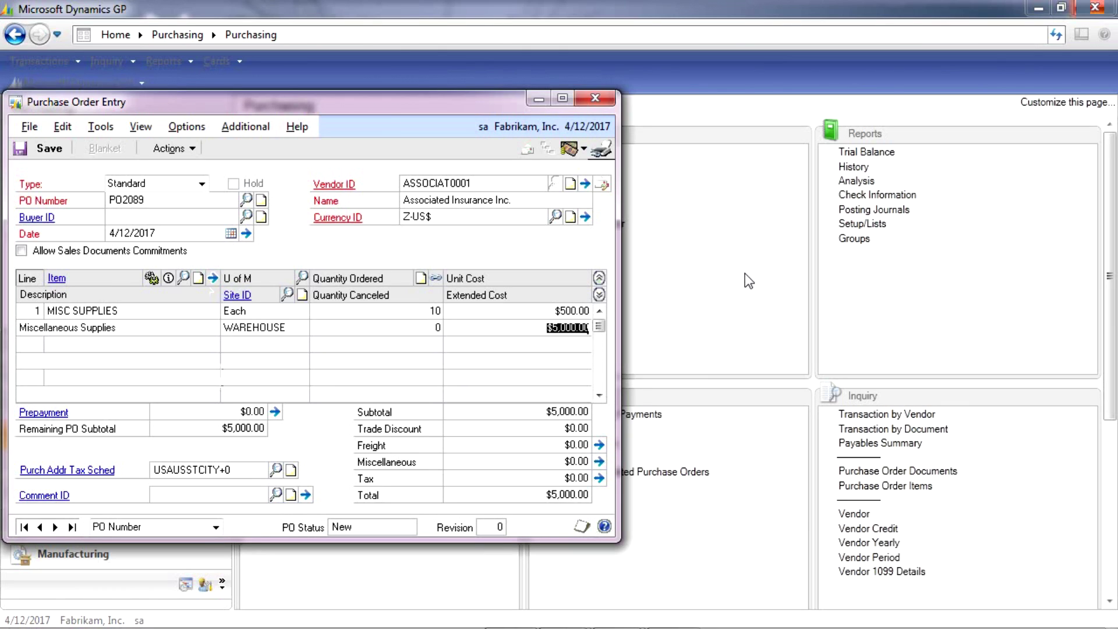
Step: Enter a $3,000.00 prepayment on PO2089 and save the order
left_click(258, 414)
type("3000")
key("Tab")
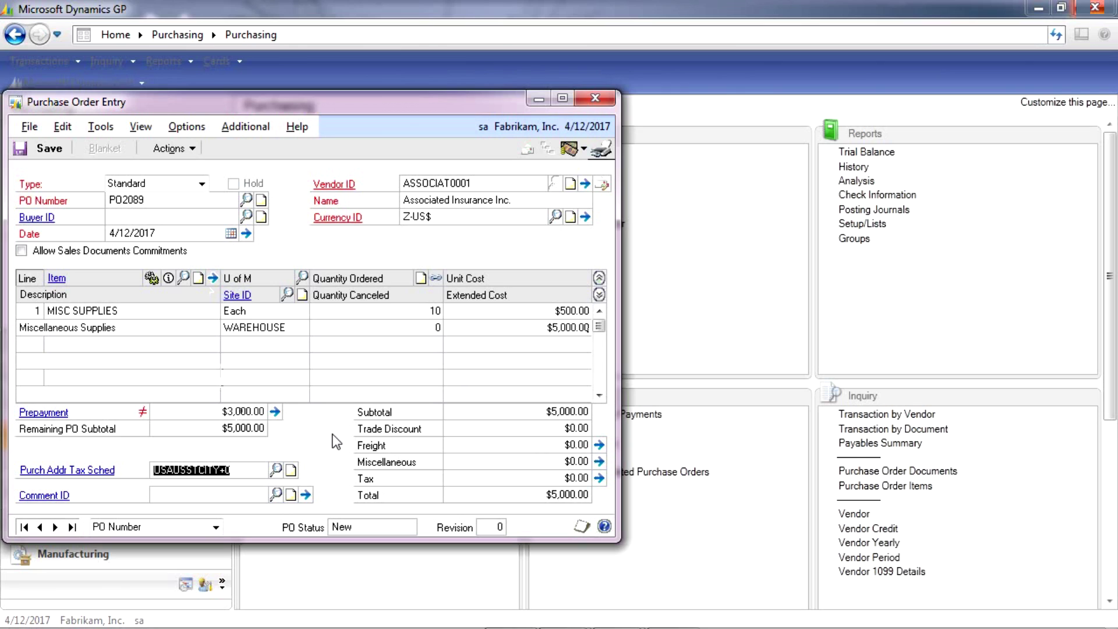
left_click(35, 150)
left_click(583, 100)
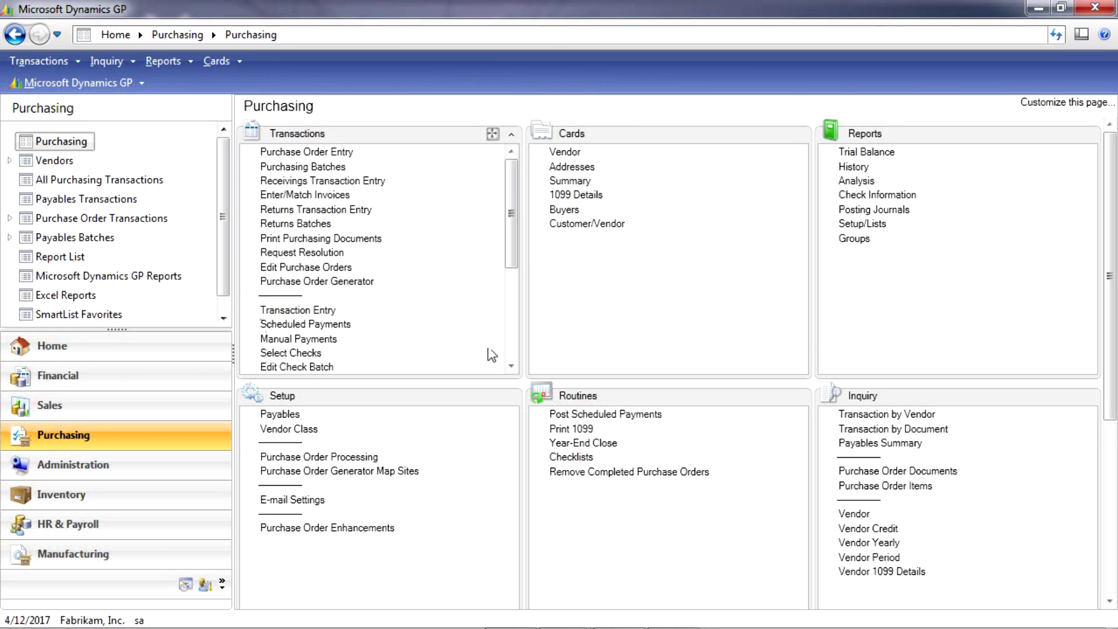
Step: Create the new payables check batch PO DEPOSIT
left_click(318, 366)
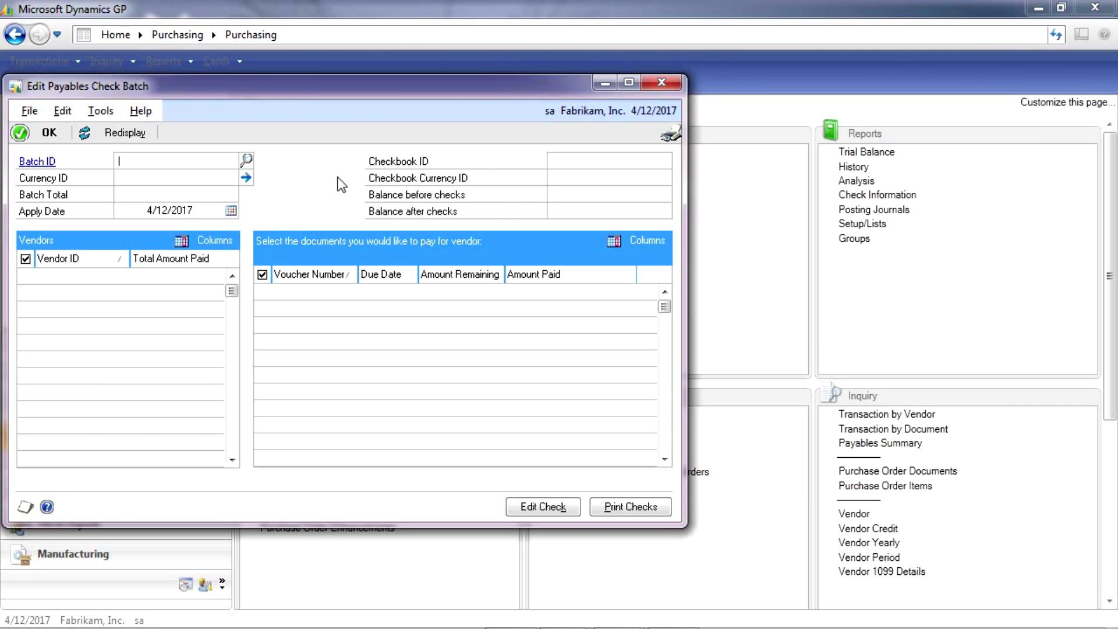
type("PO")
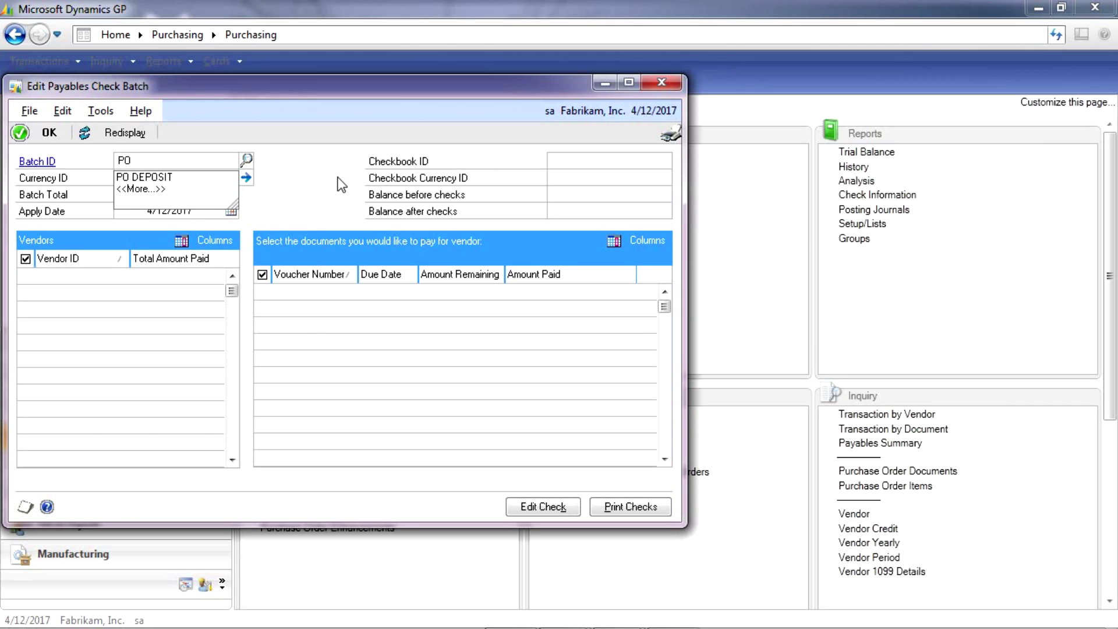
left_click(185, 178)
key("Tab")
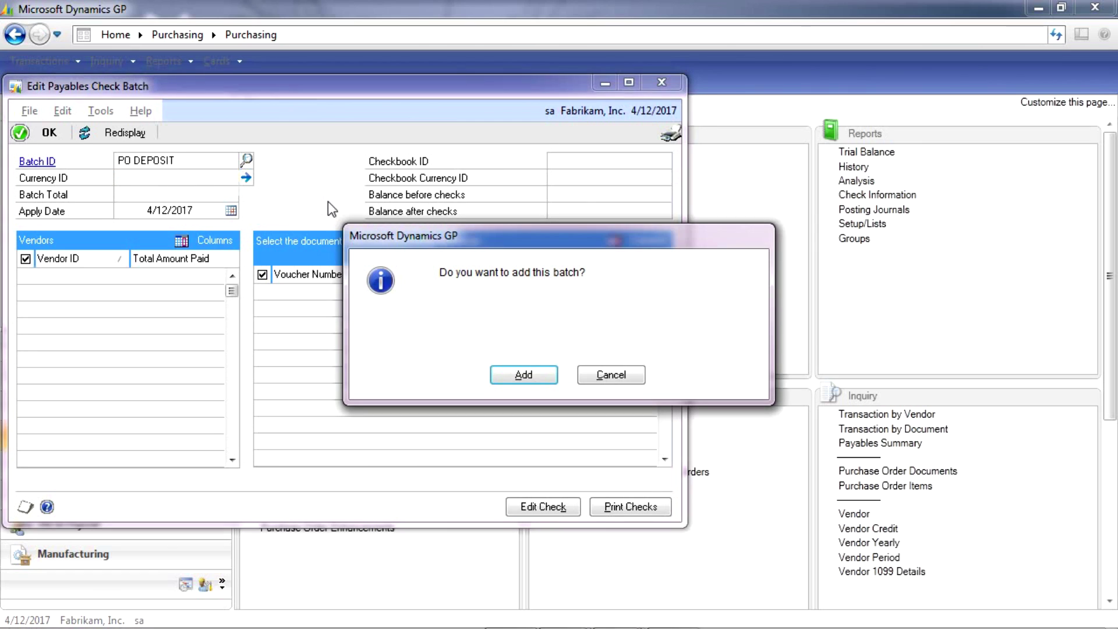
left_click(524, 375)
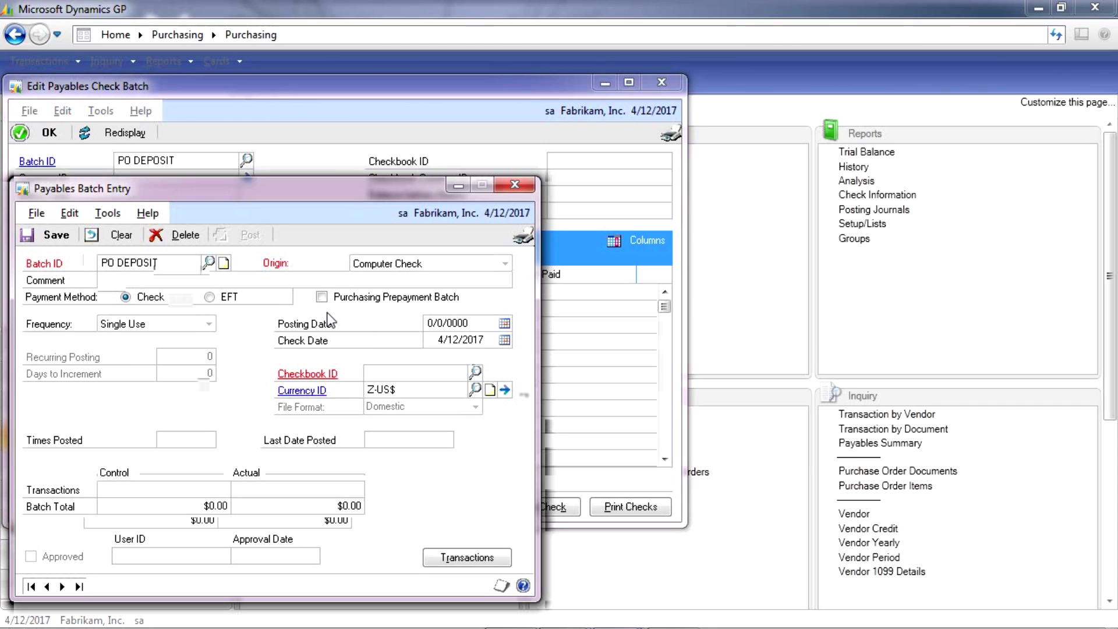
Step: Make PO DEPOSIT a Purchasing Prepayment batch on UPTOWN TRUST and include PO2089's $3,000 prepayment
left_click(321, 297)
left_click(415, 372)
left_click(477, 373)
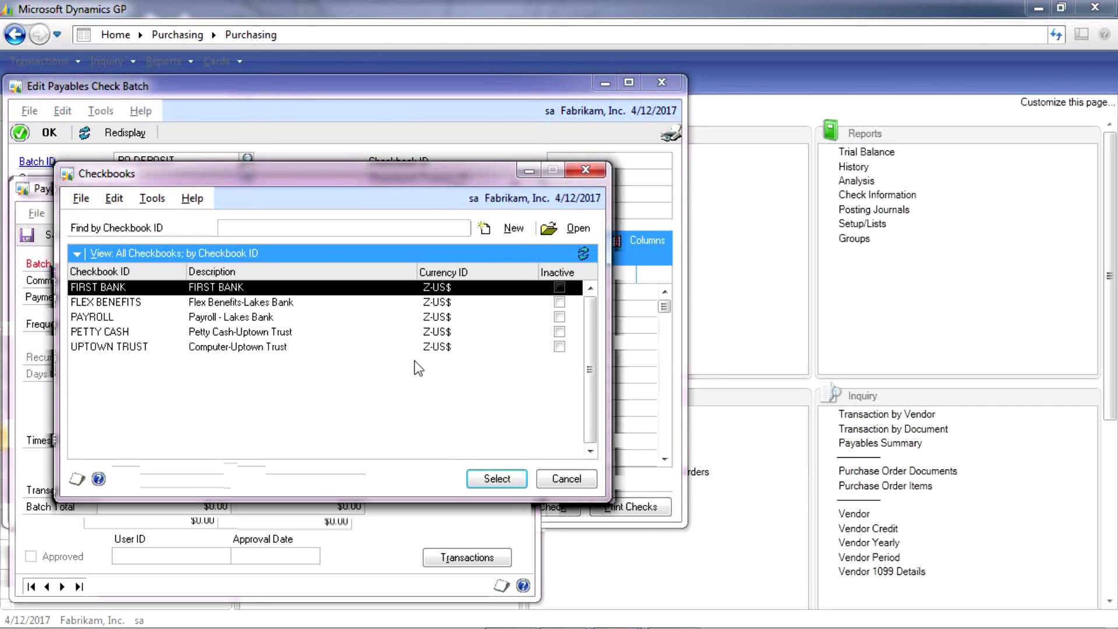
double_click(261, 349)
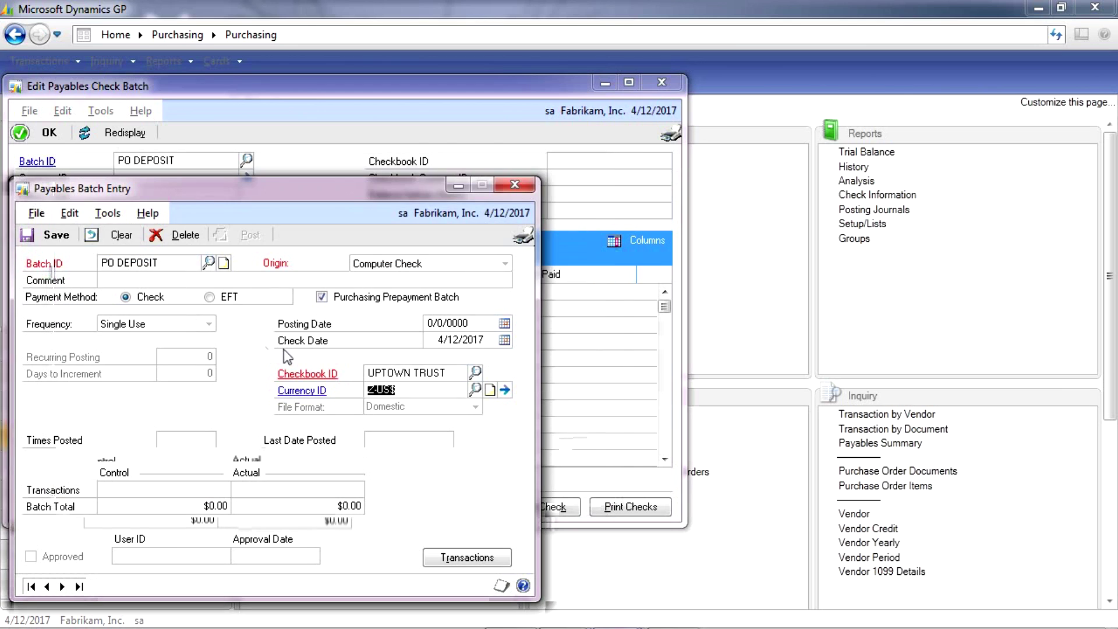
left_click(50, 233)
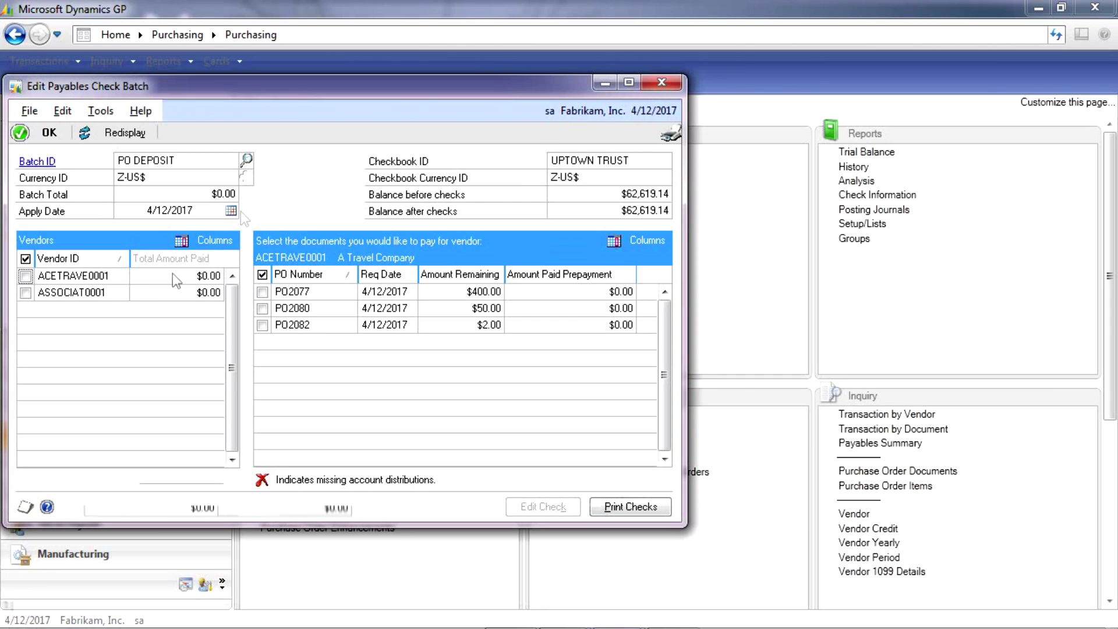
left_click(25, 293)
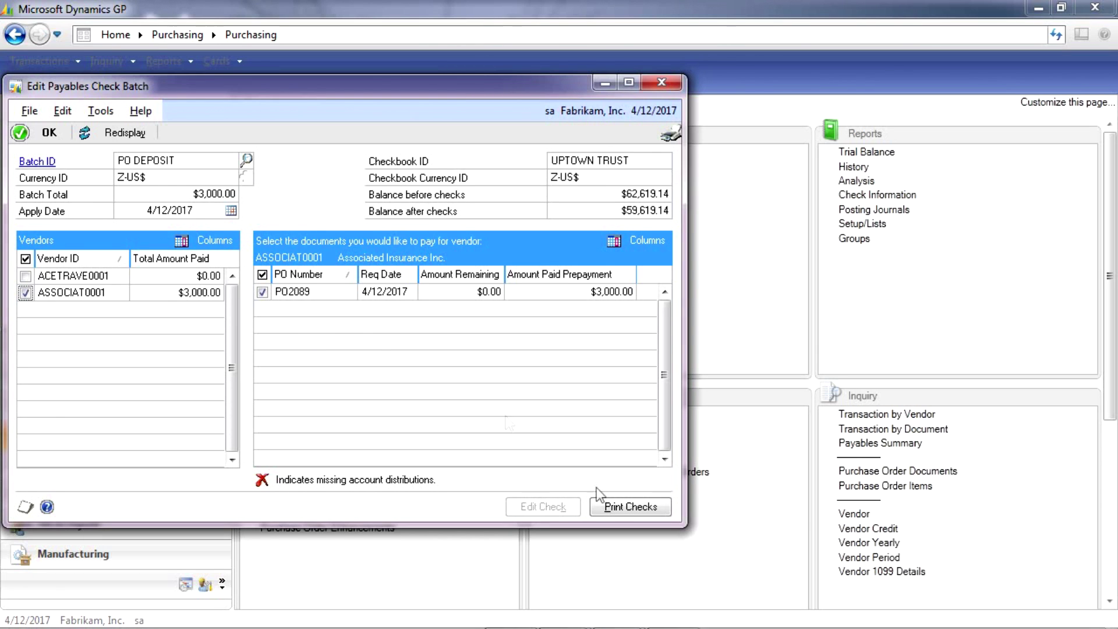
left_click(619, 509)
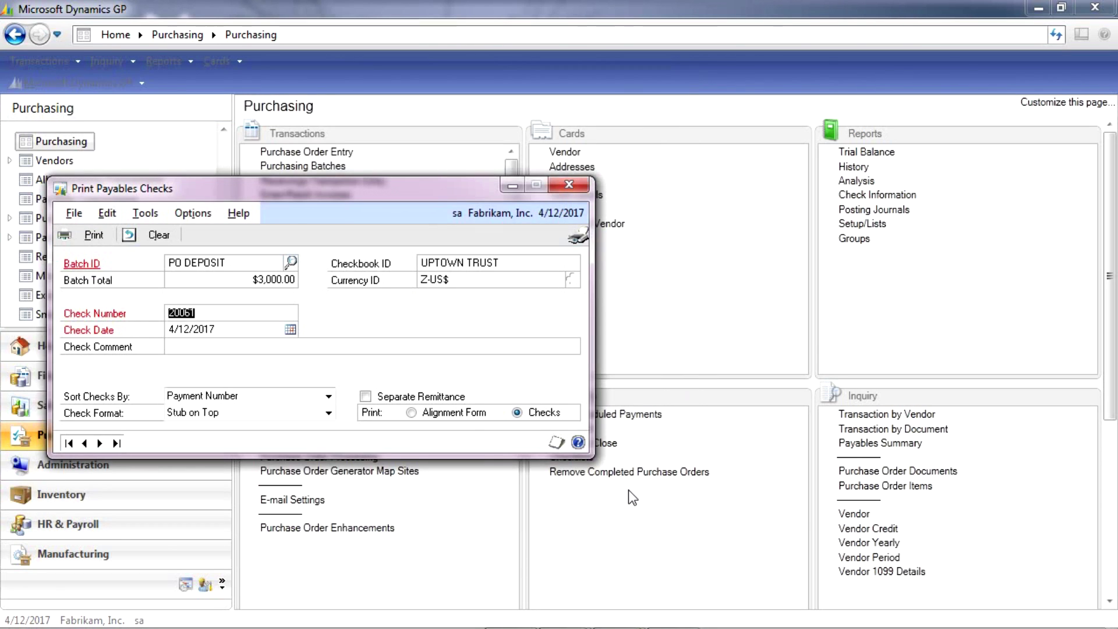
Step: Print check 20061 to screen in Stub Top/Bottom - Graphical format and post the checks
left_click(330, 413)
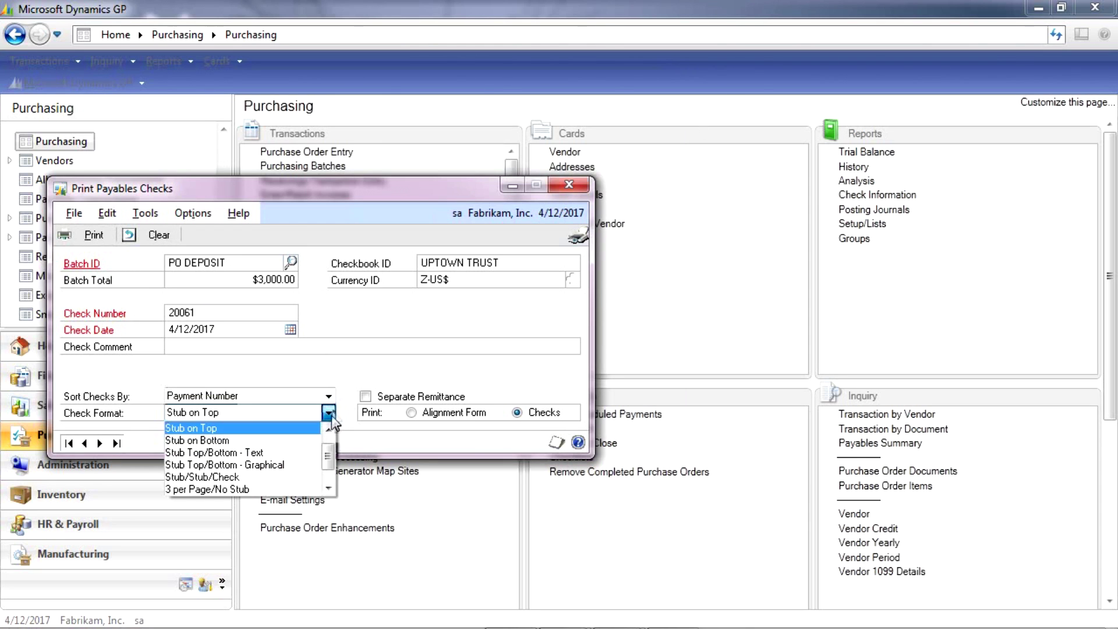
left_click(288, 462)
left_click(94, 241)
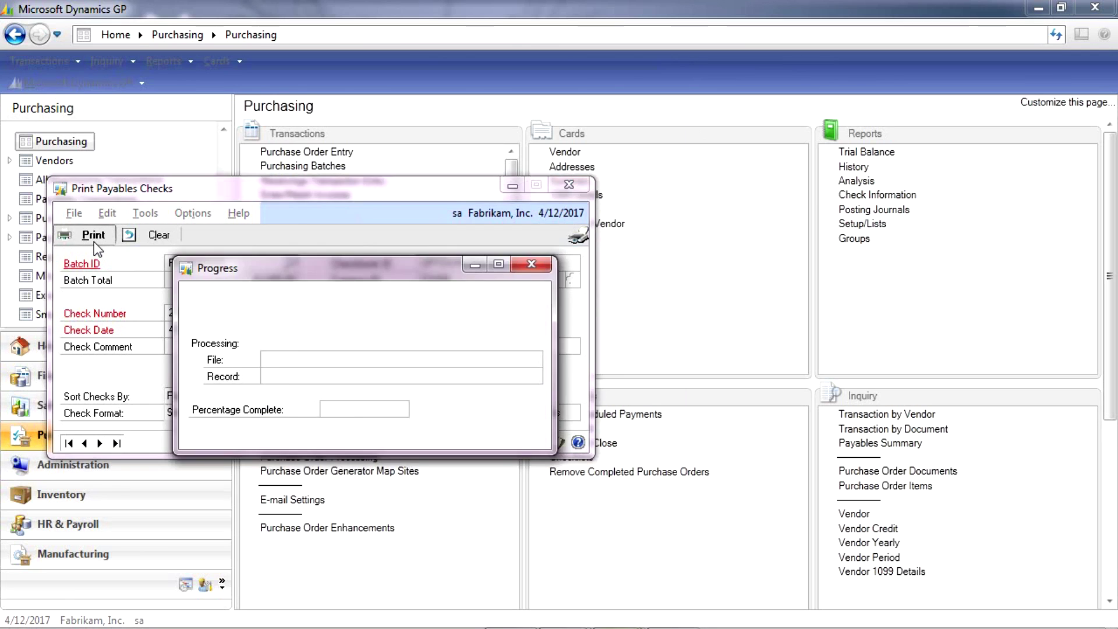
left_click(431, 324)
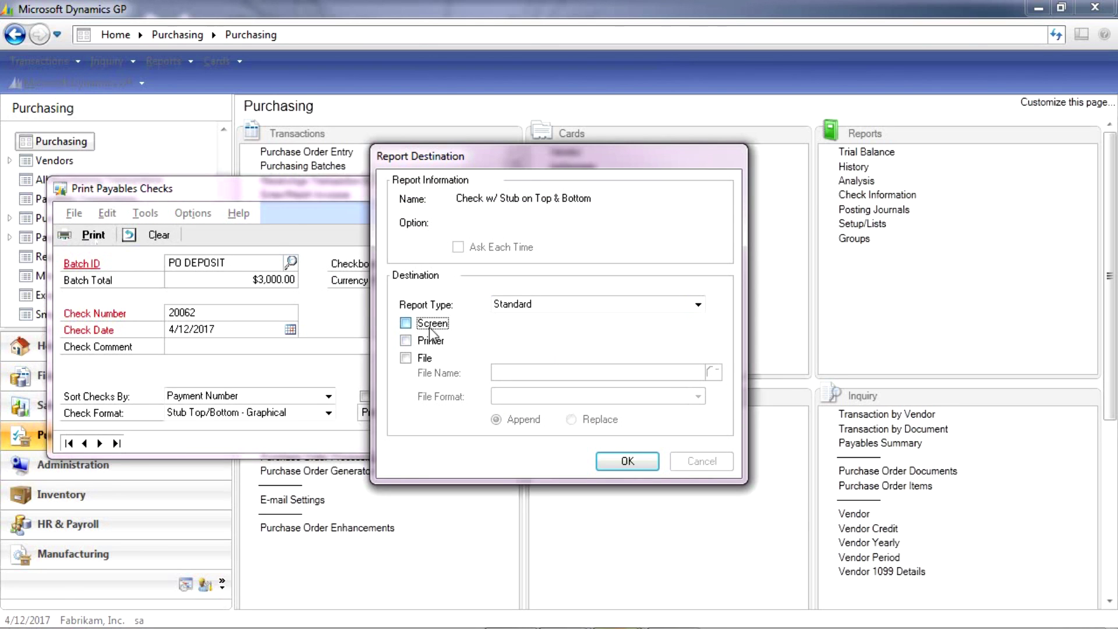
left_click(627, 462)
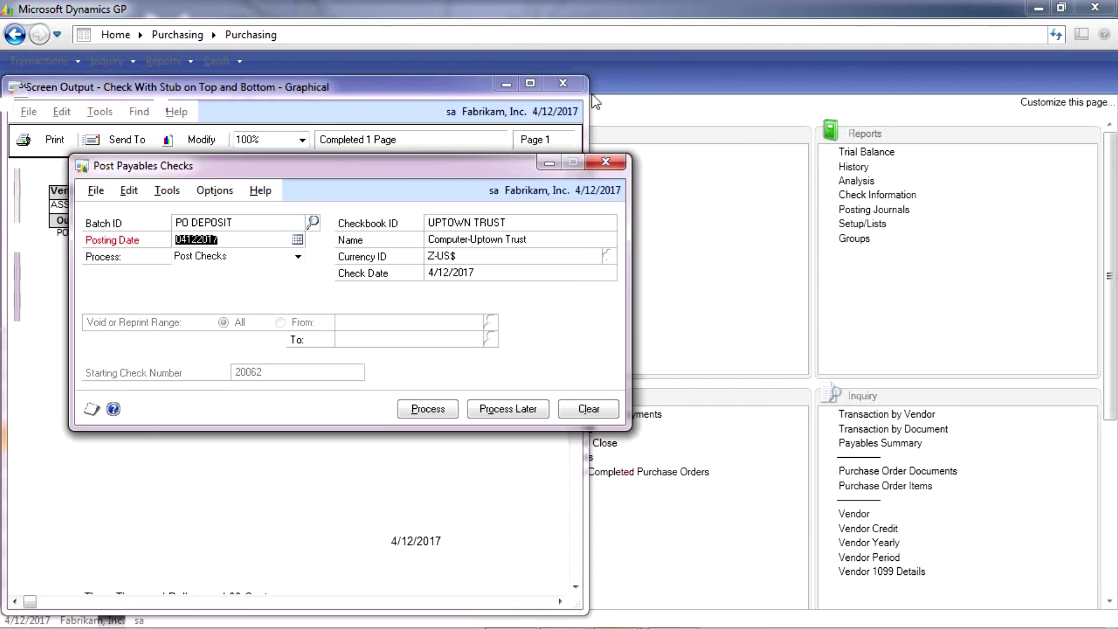
left_click(513, 92)
left_click(531, 84)
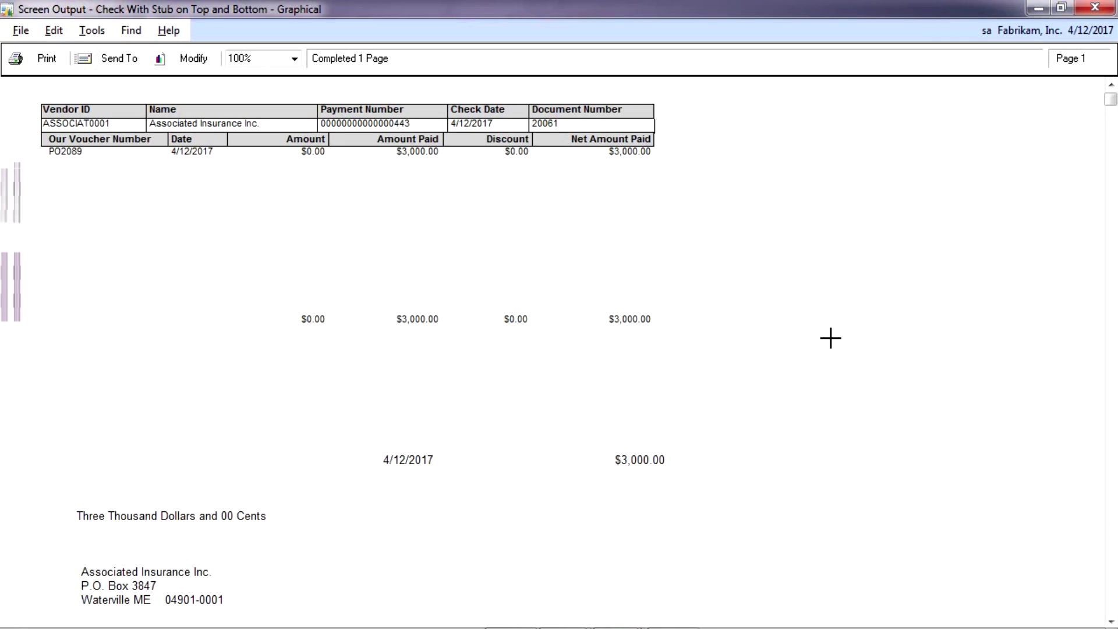
left_click(1095, 7)
left_click(421, 411)
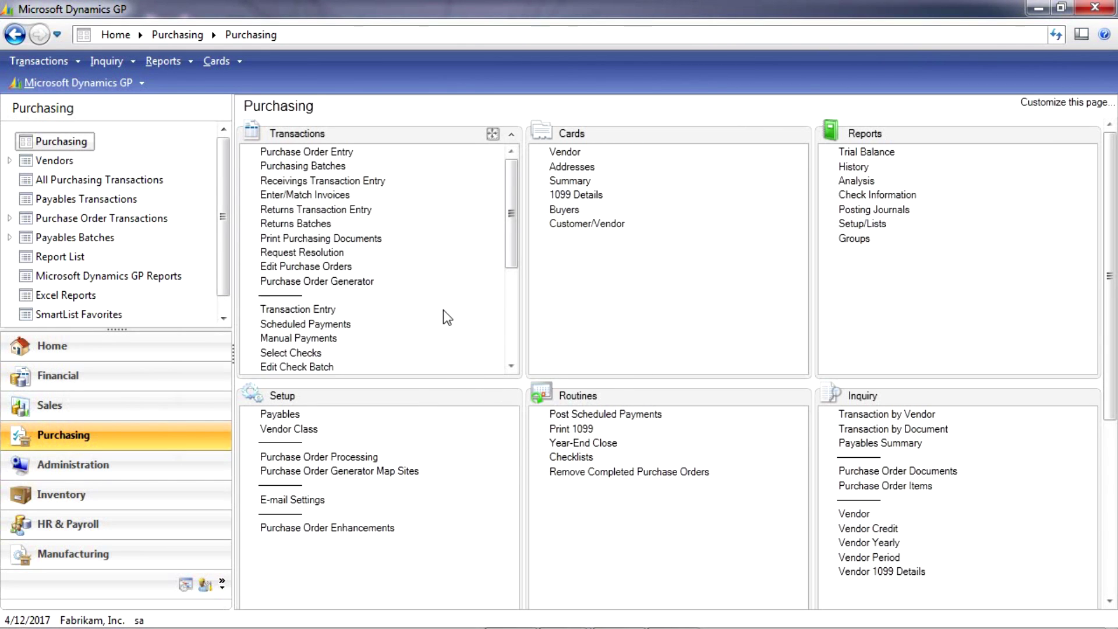
Step: Review PO2089's $3,000 prepayment entry paid by check 20061
left_click(303, 152)
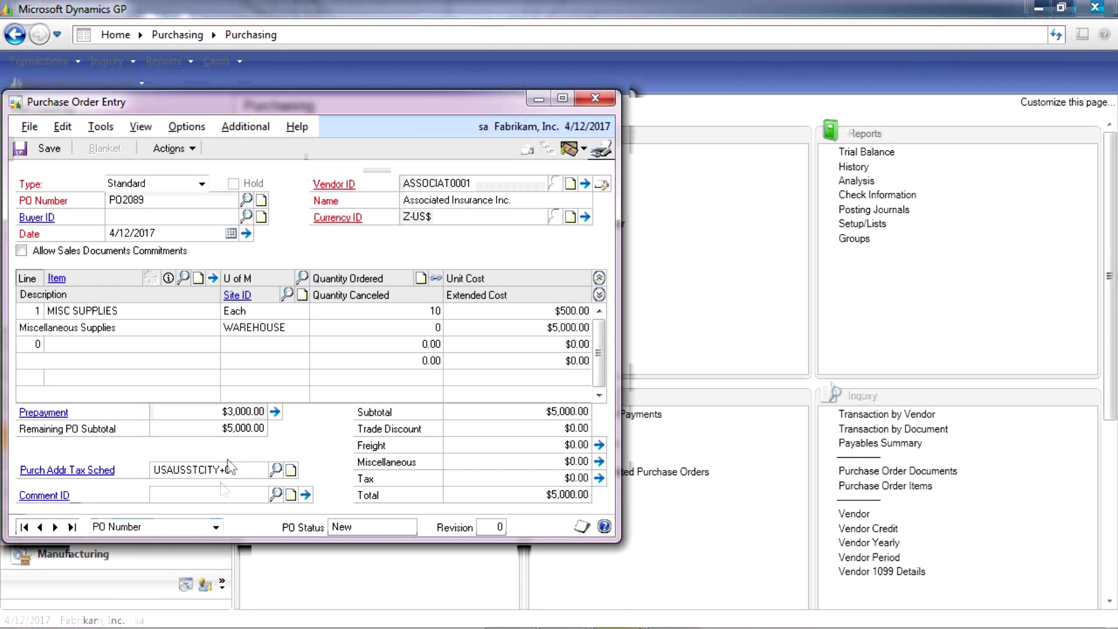
left_click(275, 412)
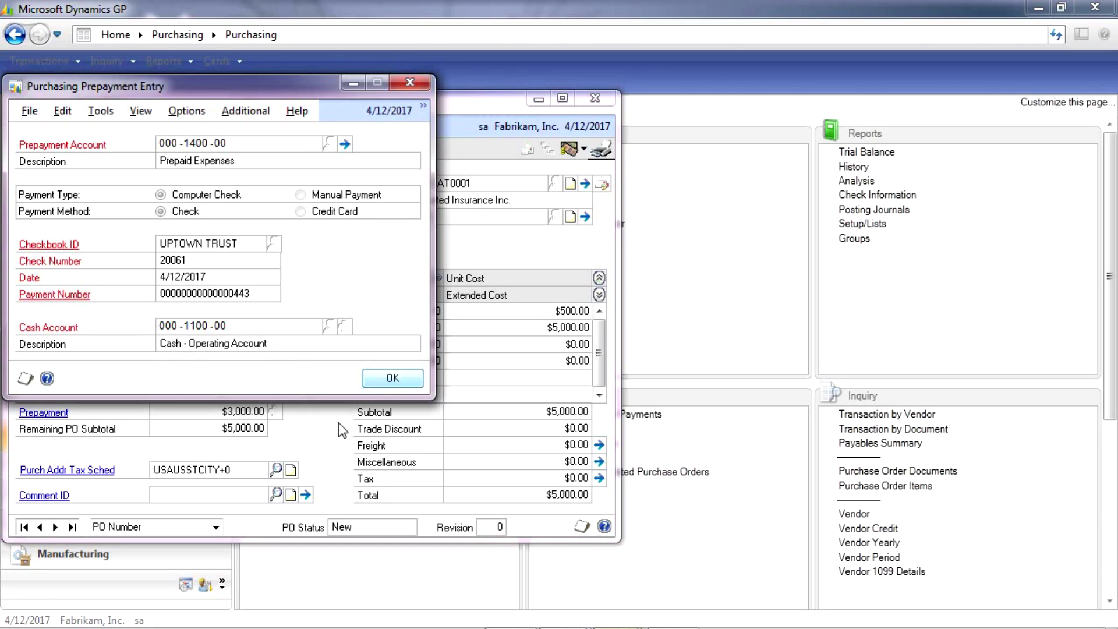
left_click(393, 378)
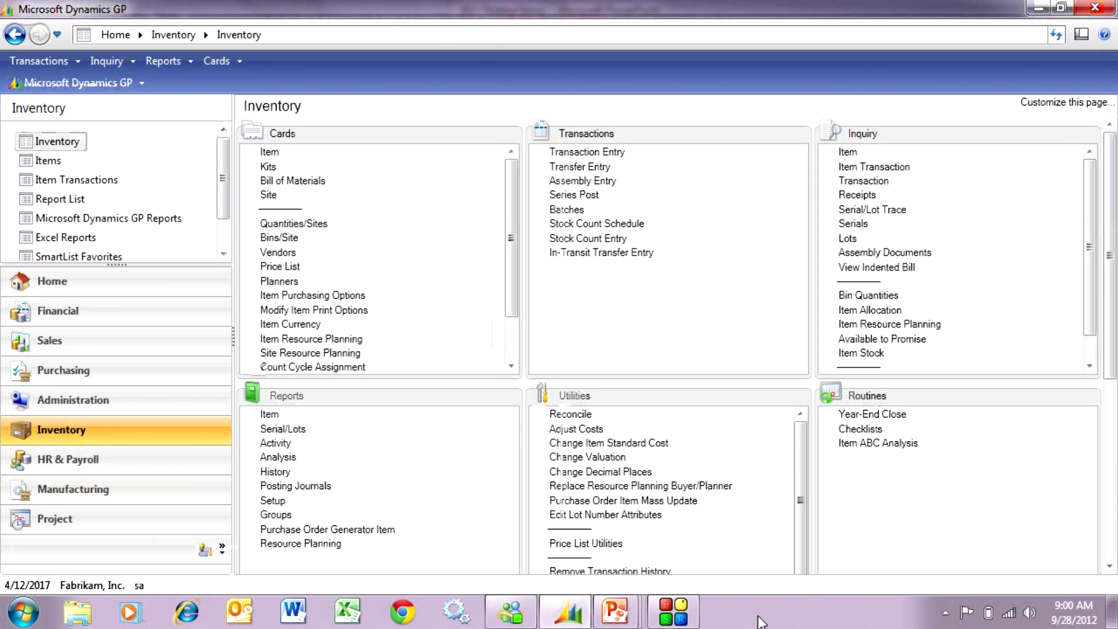
left_click(269, 152)
type("AC")
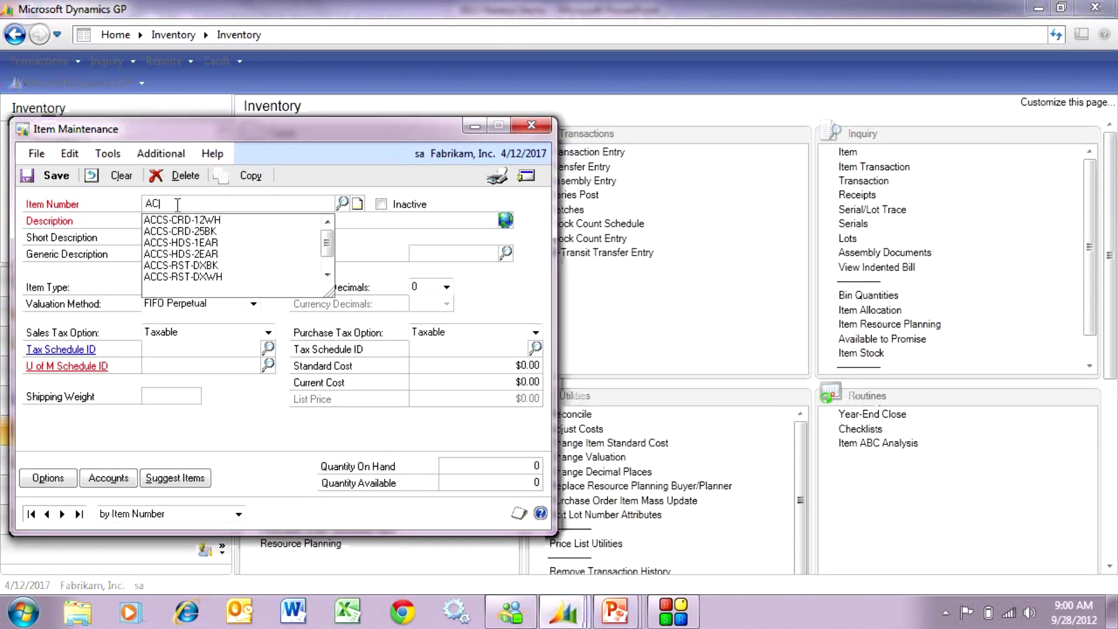
left_click(170, 221)
key("Tab")
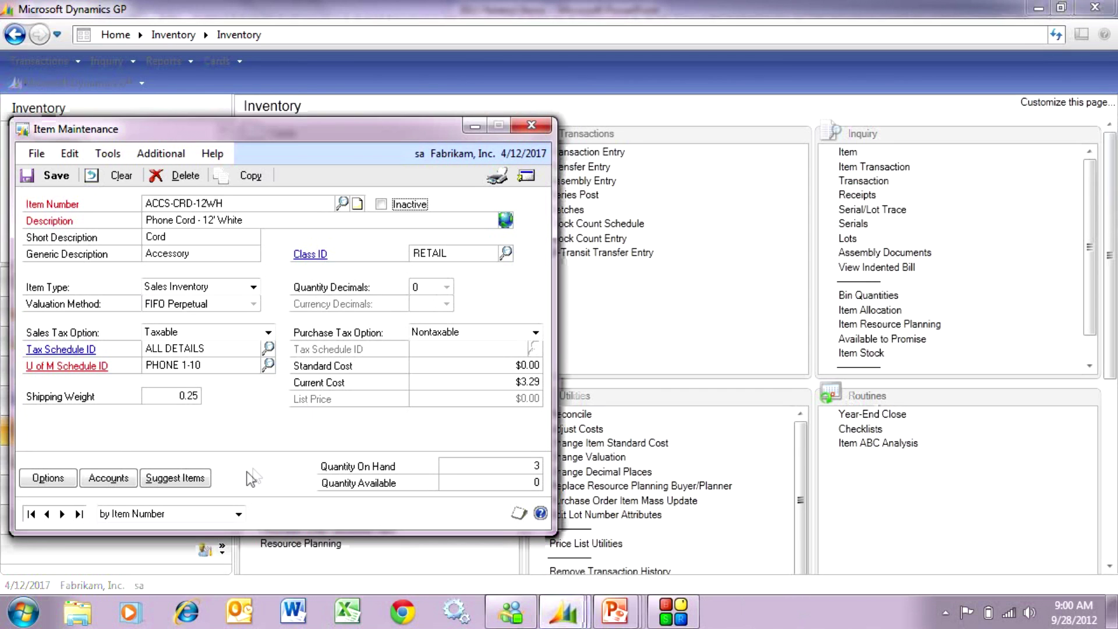
left_click(182, 482)
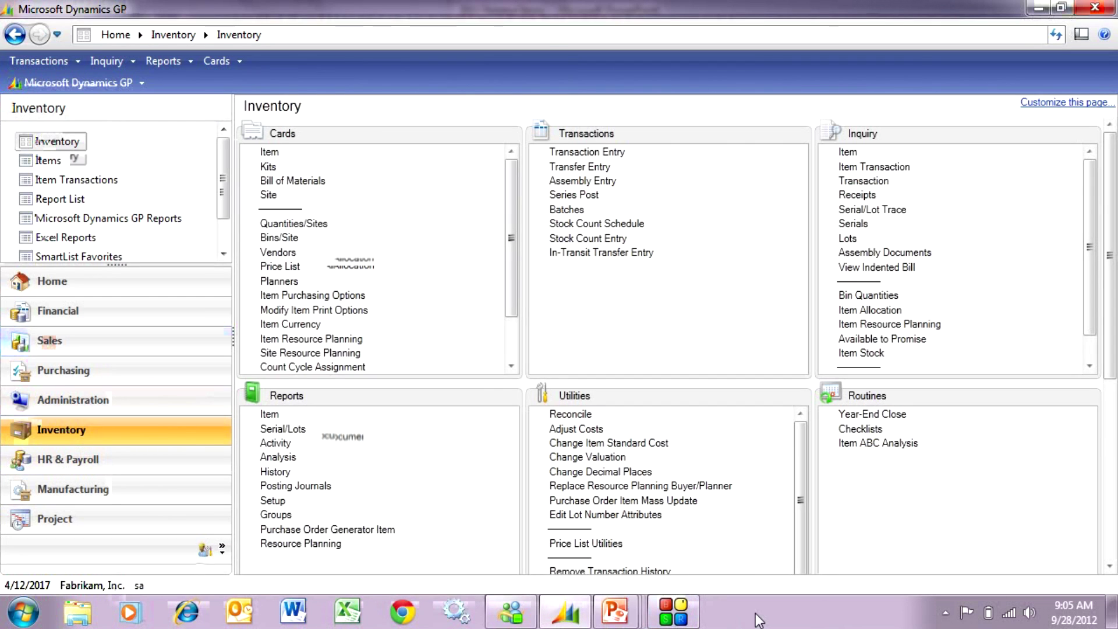
Step: Start a new sales order for the resort customer in batch STEVE
left_click(141, 351)
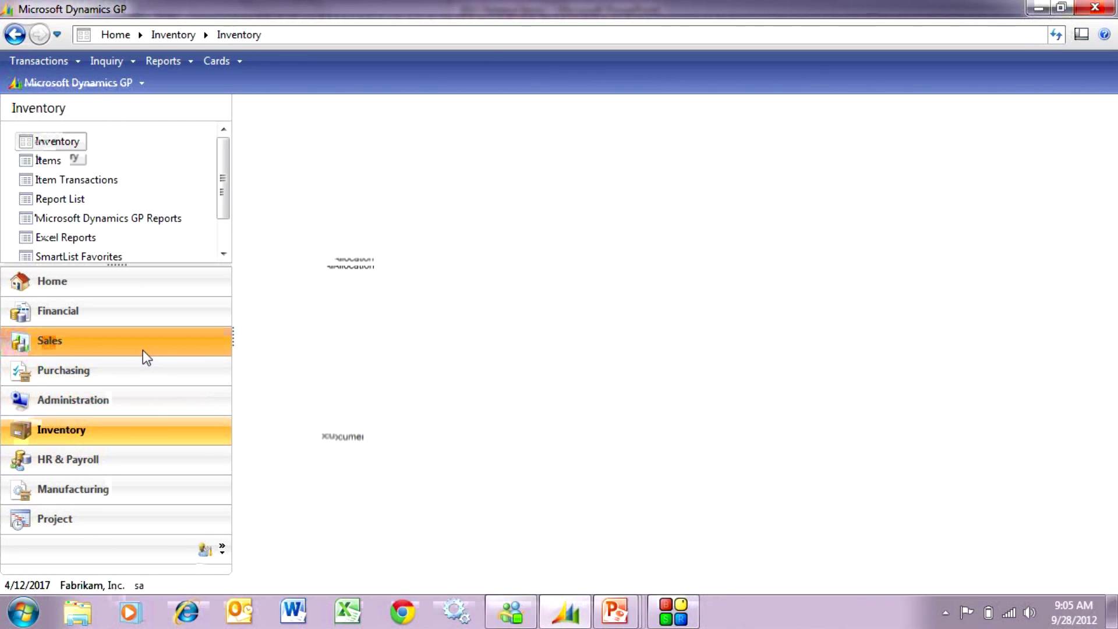
left_click(309, 152)
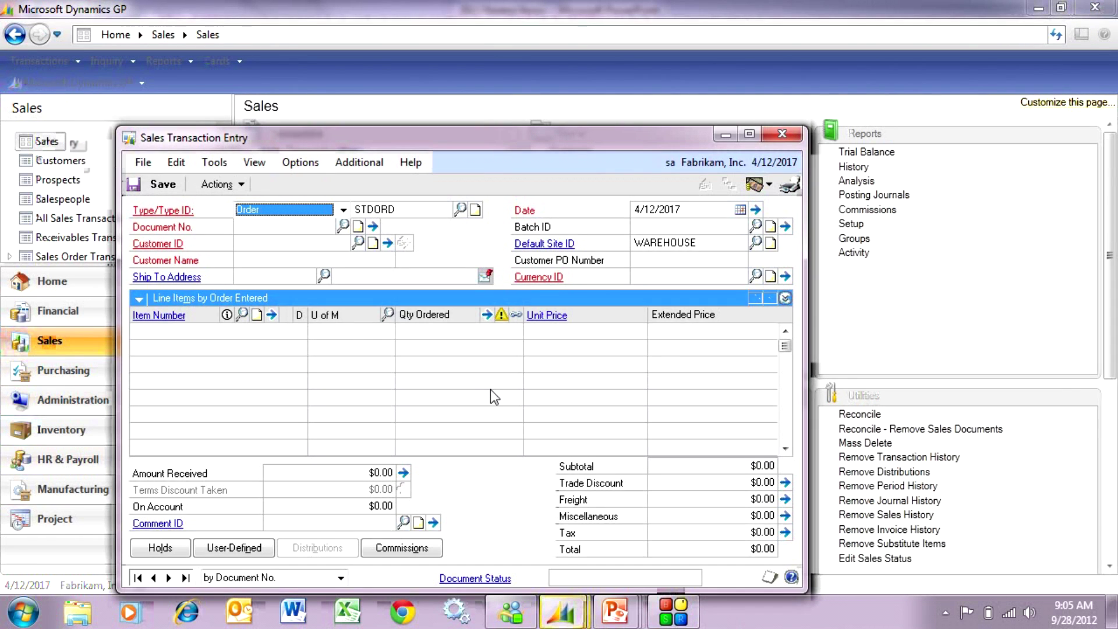
key("Tab")
key("Tab")
key("ctrl+l")
double_click(244, 295)
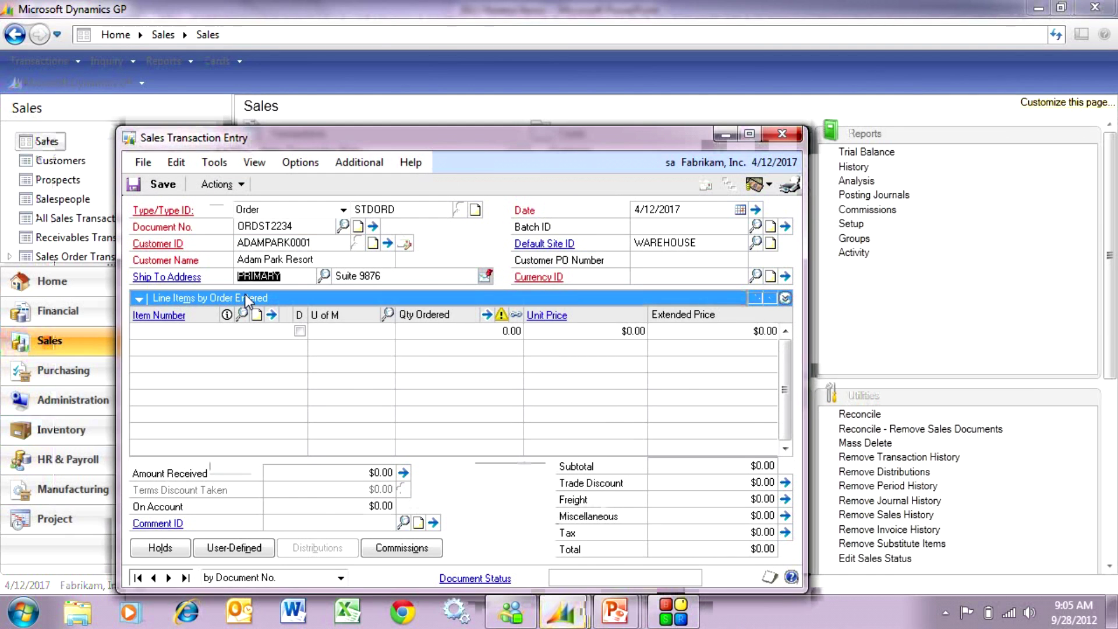
type("STEVE")
key("Tab")
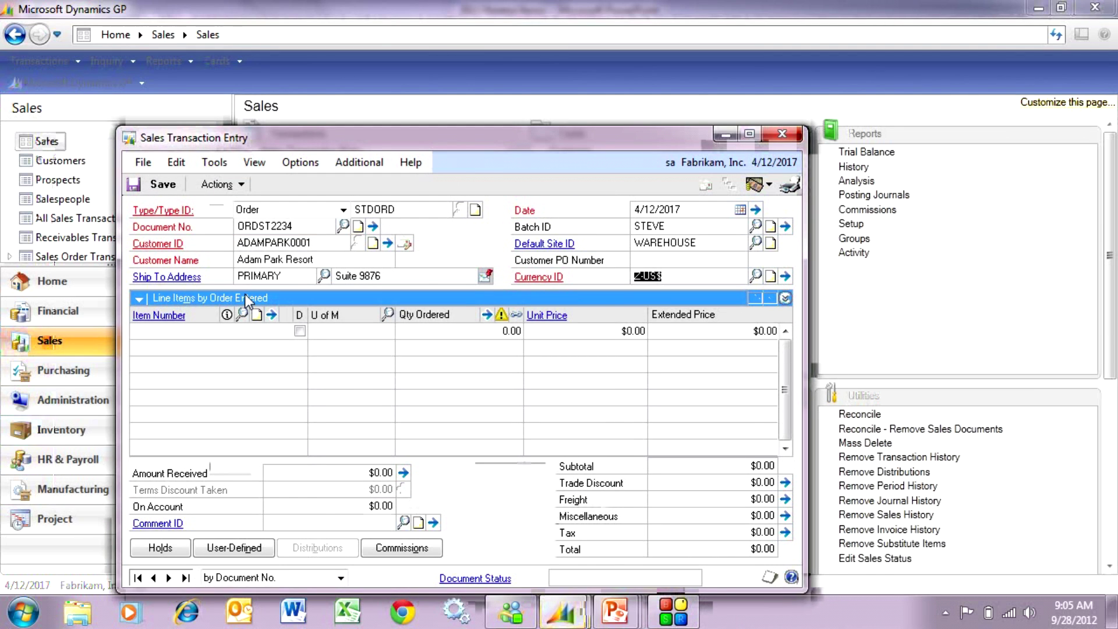
Step: Add phone cord ACCS-CRD-12WH to the order with quantity 1
type("A")
key("Down")
key("Return")
key("Tab")
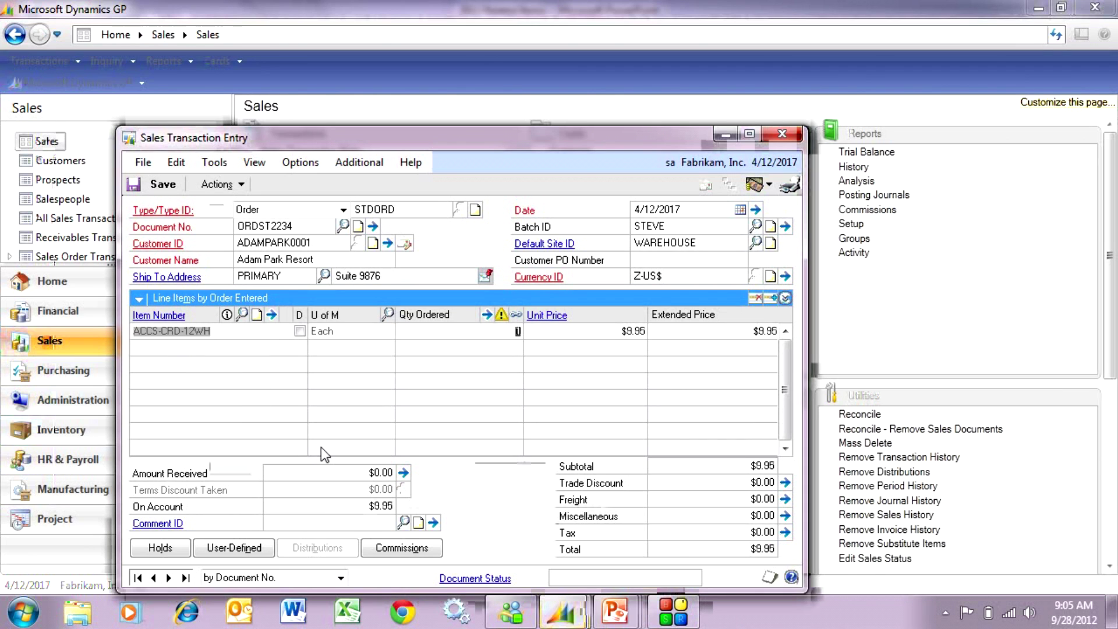
key("Tab")
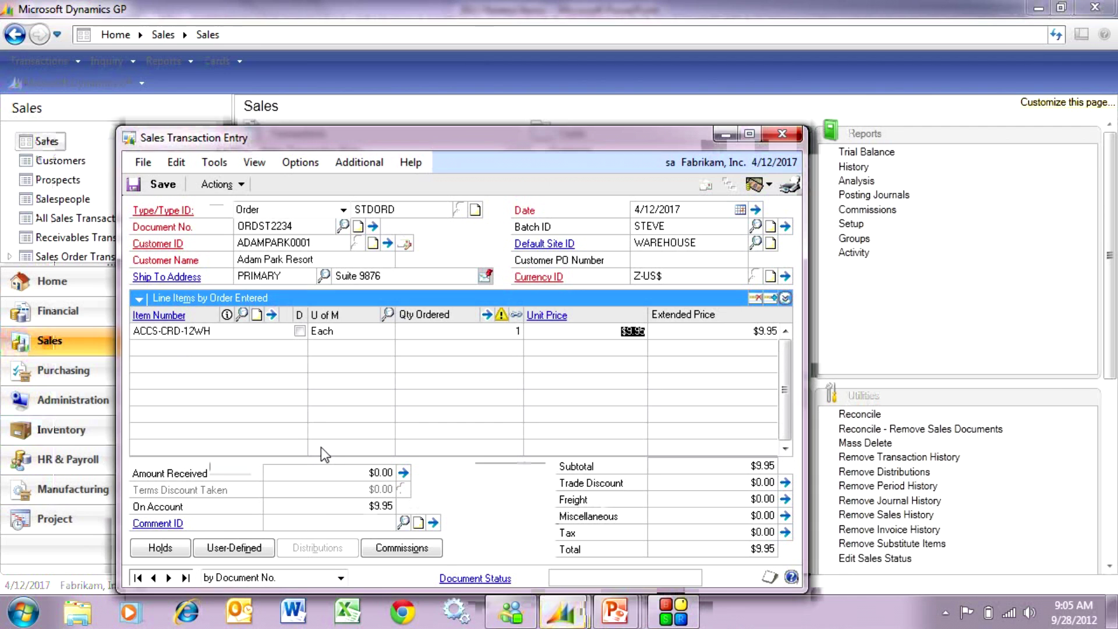
key("Tab")
key("Tab")
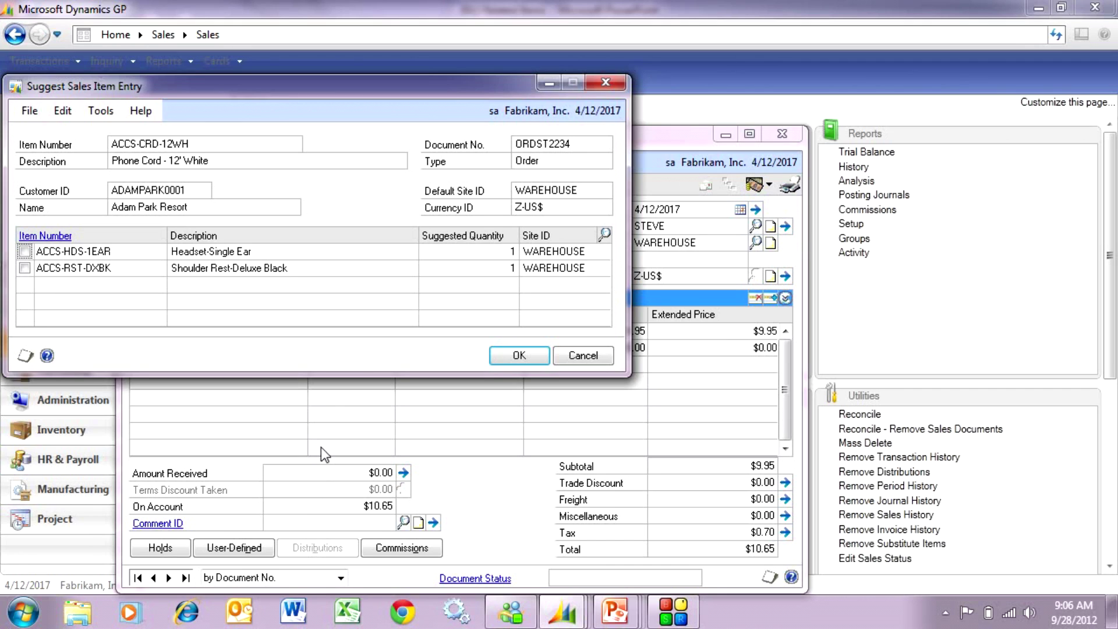
Step: Add the suggested headset (quantity 2) and shoulder rest to the order
left_click(24, 251)
left_click(25, 268)
left_click(512, 253)
type("2")
key("Tab")
left_click(519, 356)
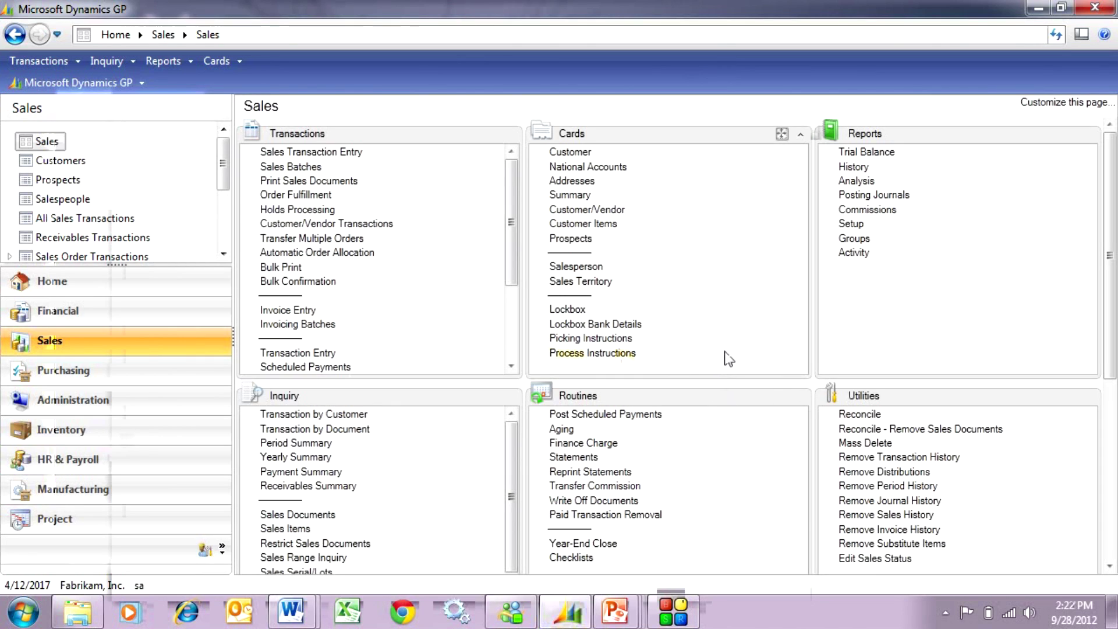
Step: Start a new sales order for customer ADVANCED0001 in batch STEVE
left_click(326, 152)
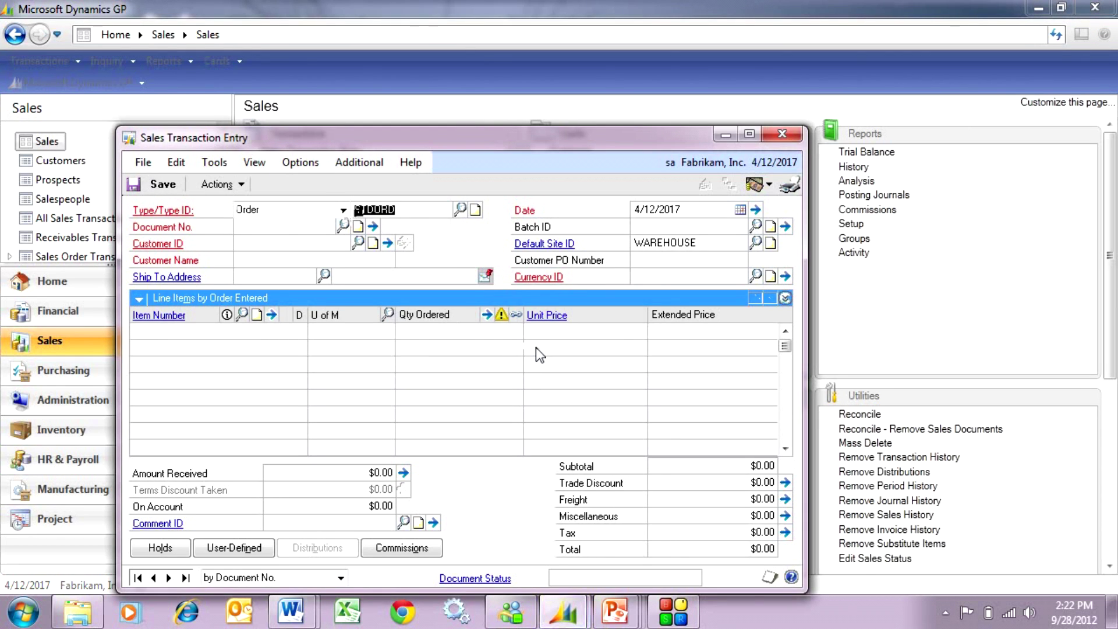
key("ctrl+l")
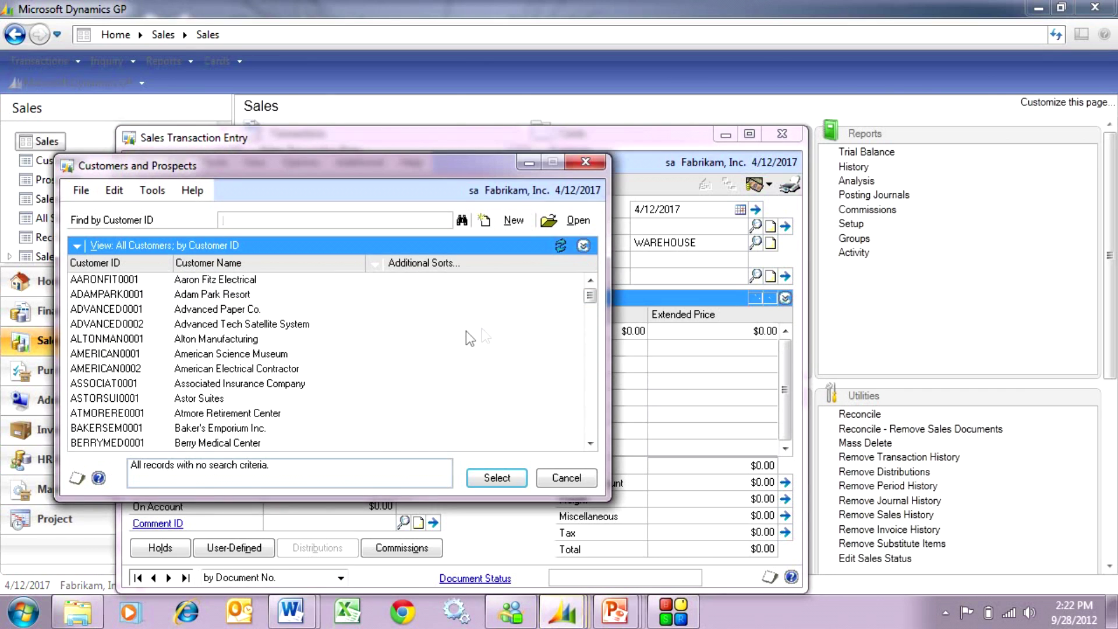
left_click(228, 313)
double_click(228, 314)
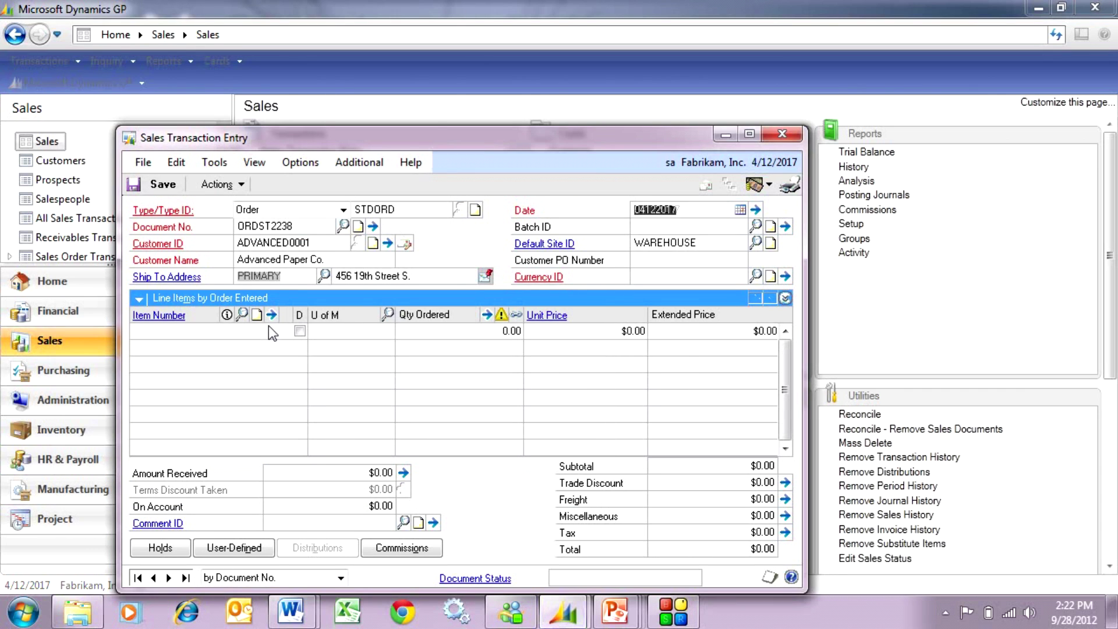
type("STEVE")
left_click(268, 330)
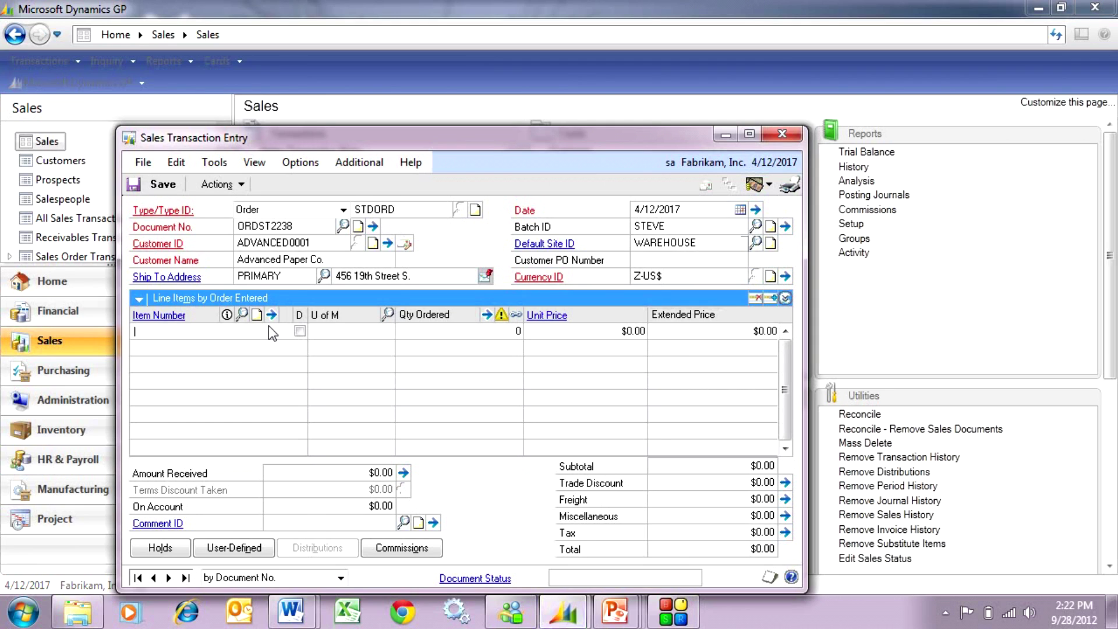
Step: Add 20 units of item 4-A3539A to the order line
type("4-A")
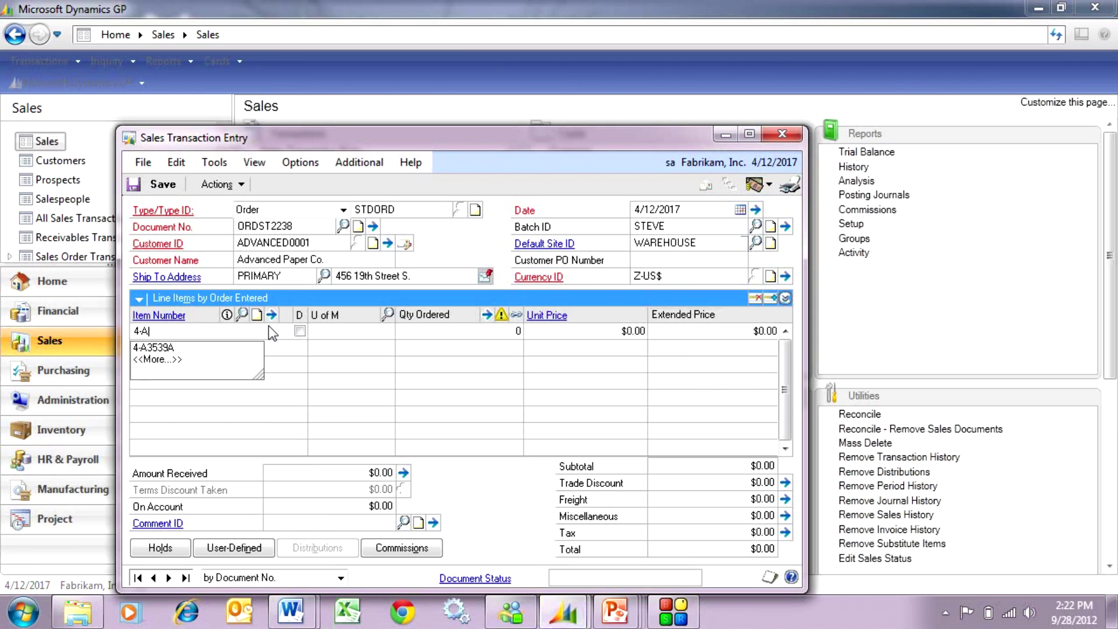
left_click(229, 346)
key("Tab")
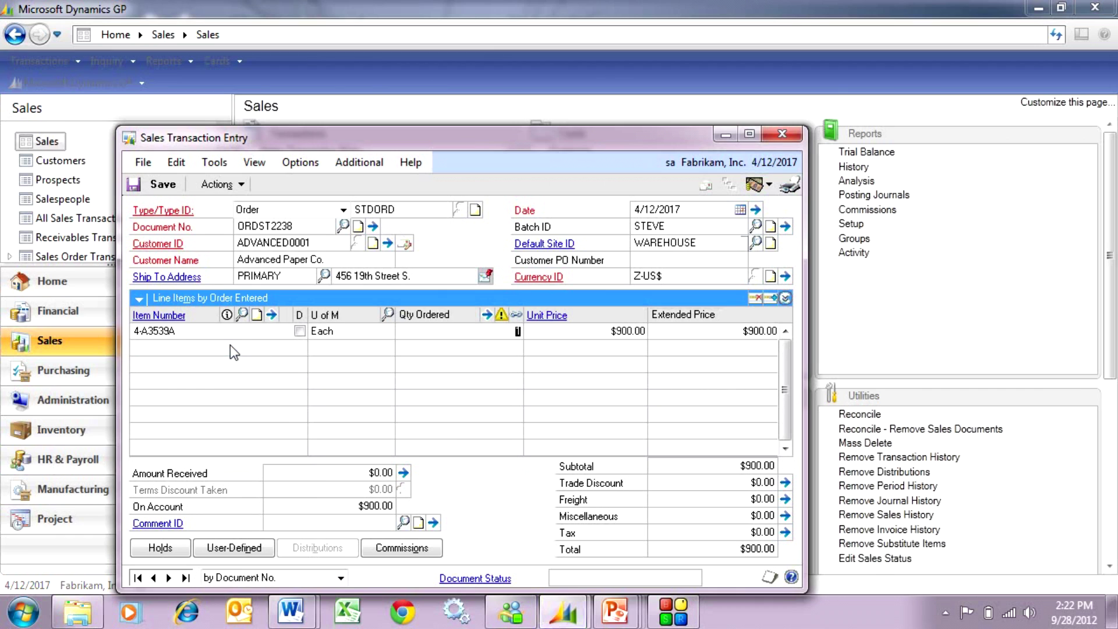
type("20")
key("Tab")
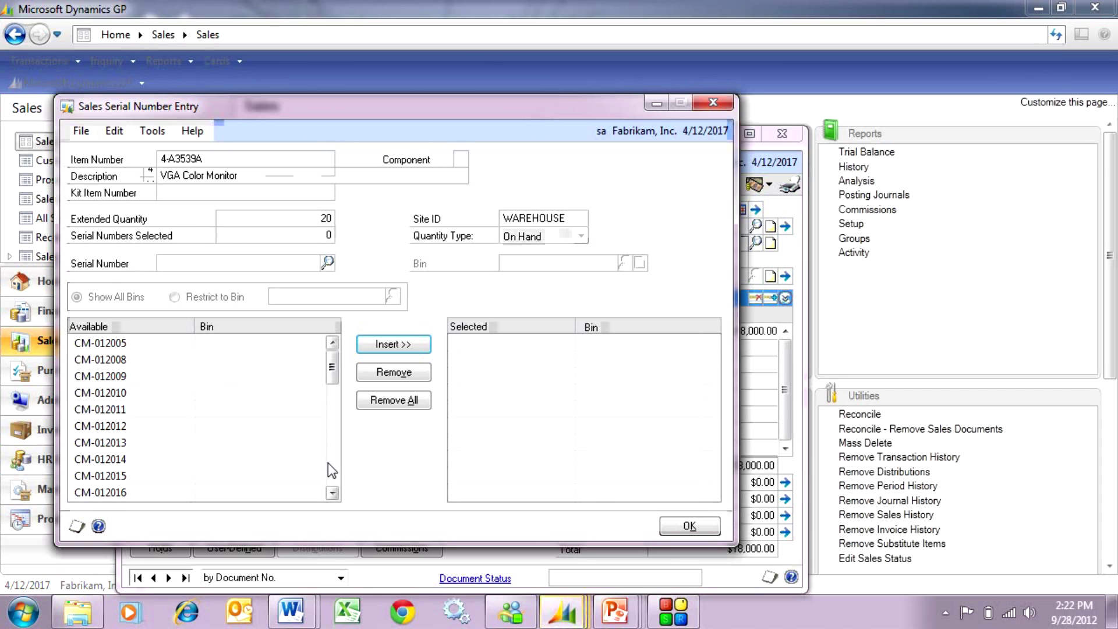
Step: Assign serials CM-012005, CM-012008, CM-012011, CM-012013 and CM-012015 to the line
left_click(111, 344)
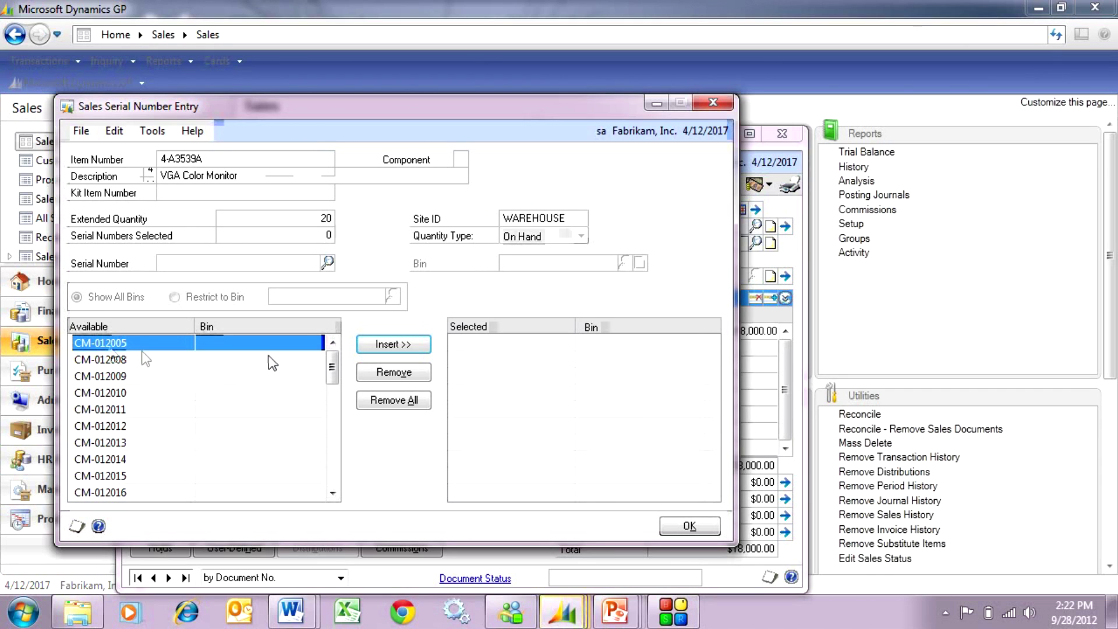
left_click(391, 348)
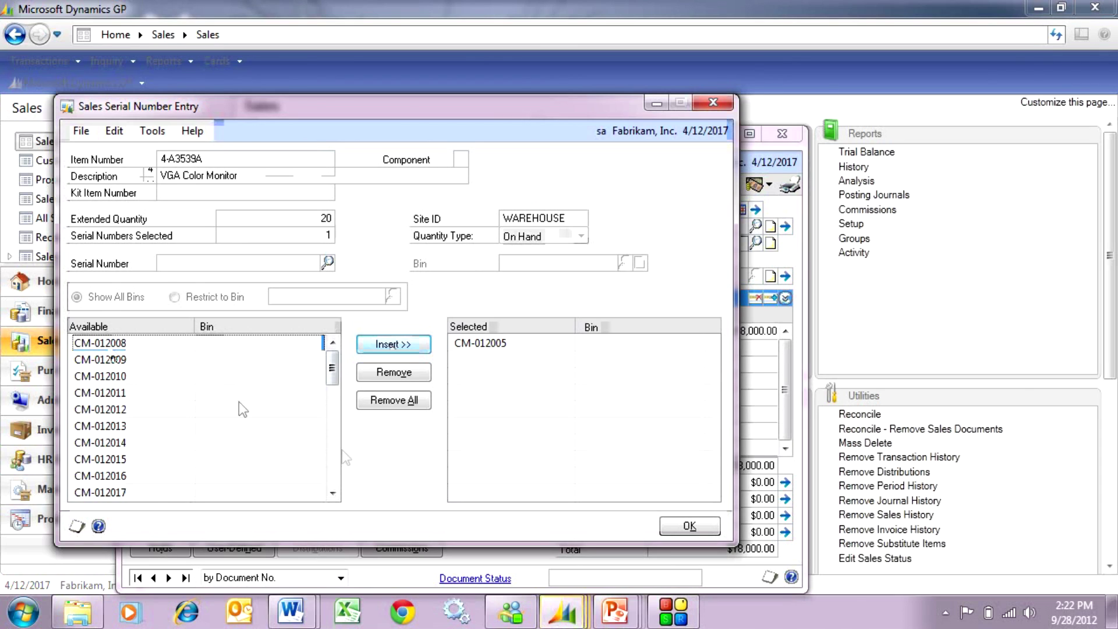
left_click(105, 344)
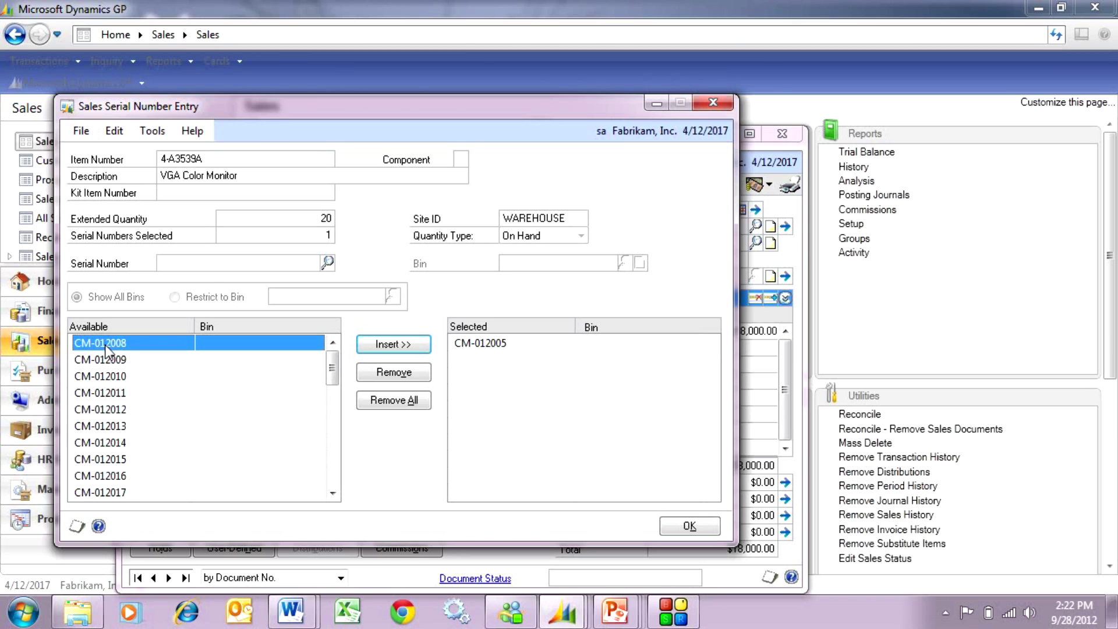
left_click(113, 392, "ctrl")
left_click(124, 428, "ctrl")
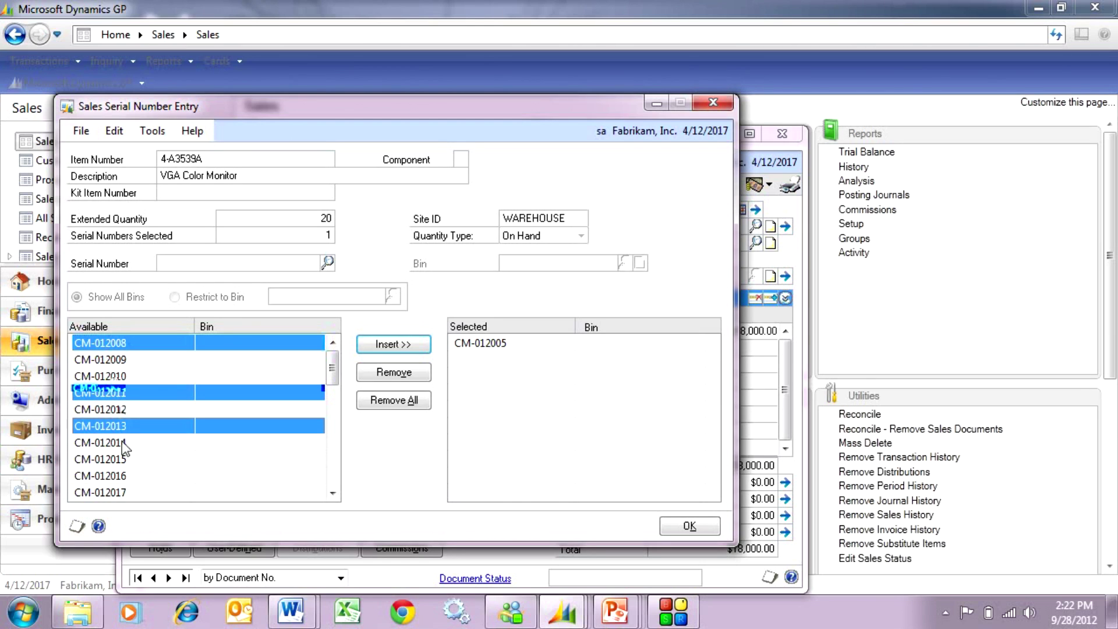
left_click(133, 460, "ctrl")
left_click(402, 346)
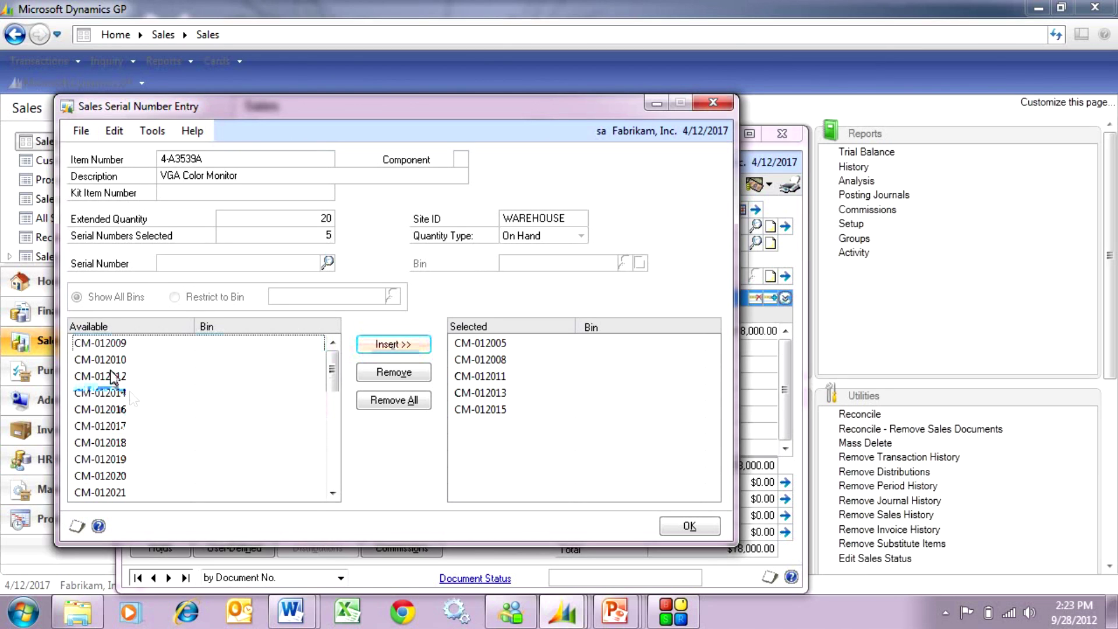
Step: Add serial ranges CM-012009–CM-012021 and CM-012024–CM-012028, confirming all 20 serials
left_click(102, 347)
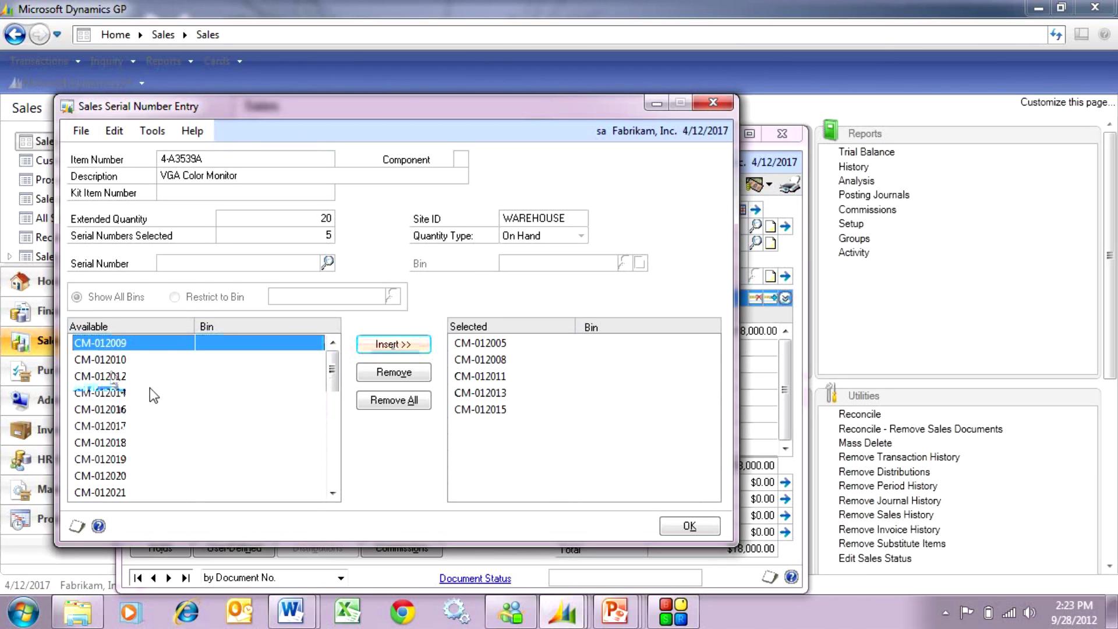
left_click(110, 493, "shift")
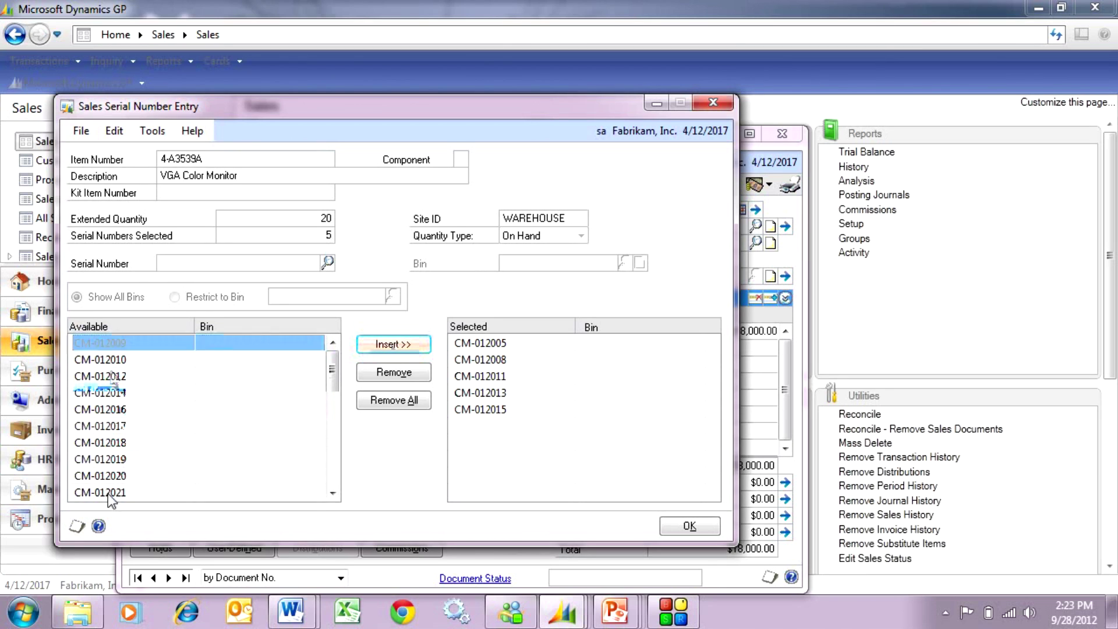
left_click(402, 345)
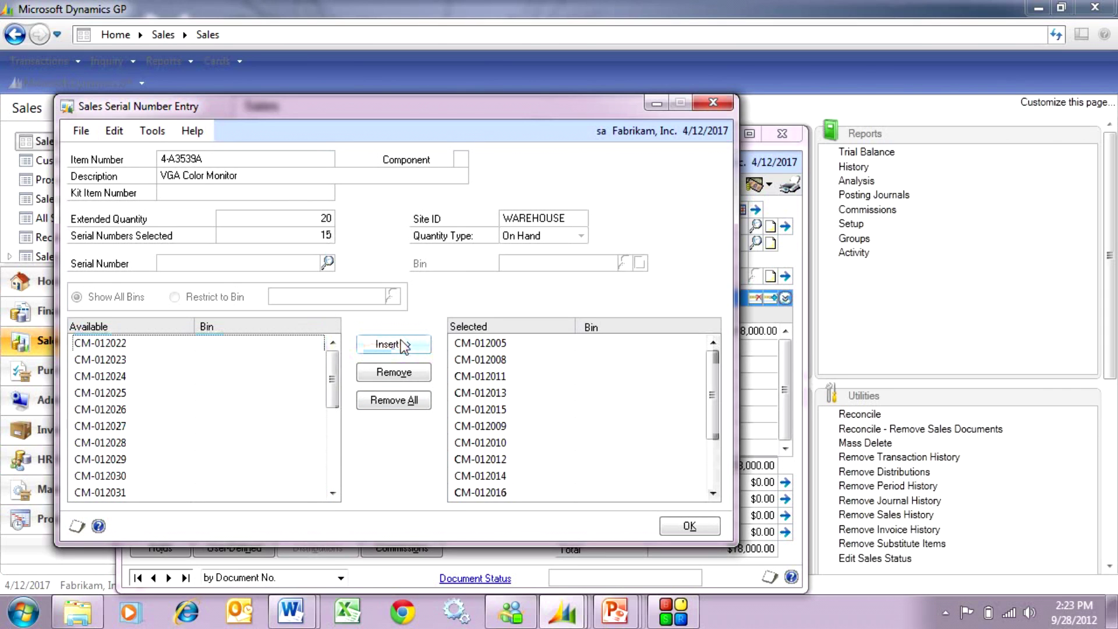
left_click(121, 377)
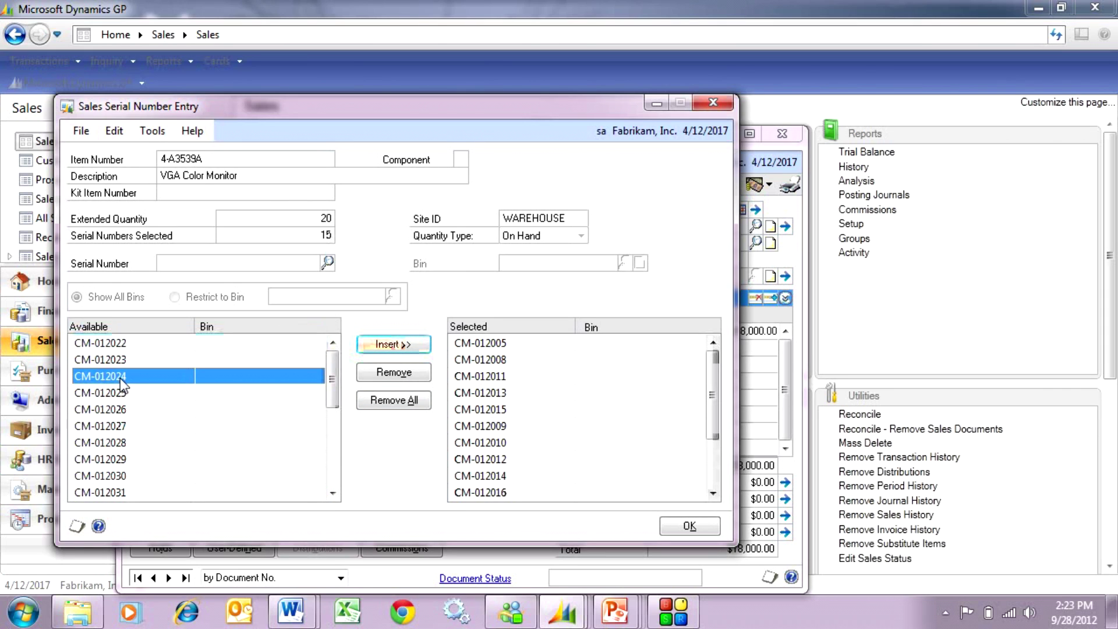
left_click(117, 442, "shift")
left_click(398, 346)
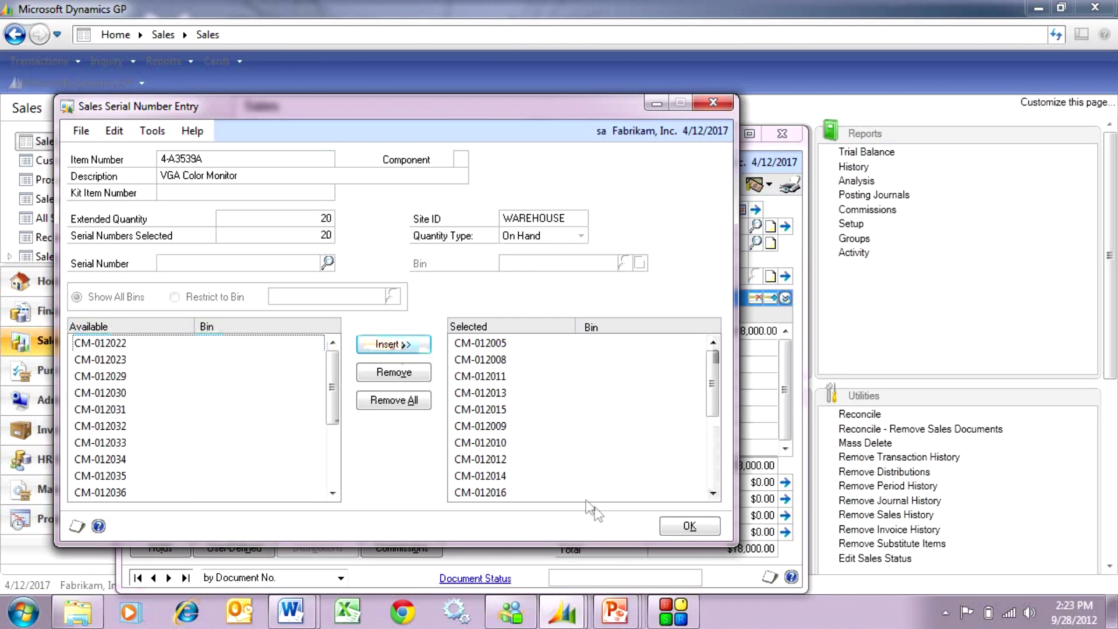
left_click(664, 526)
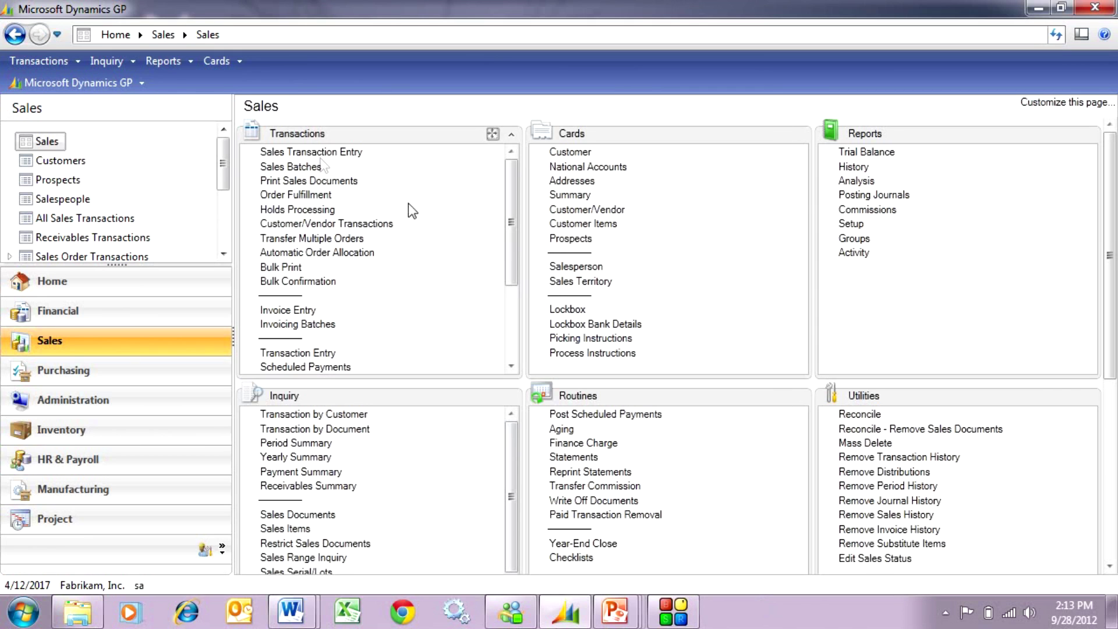
left_click(303, 152)
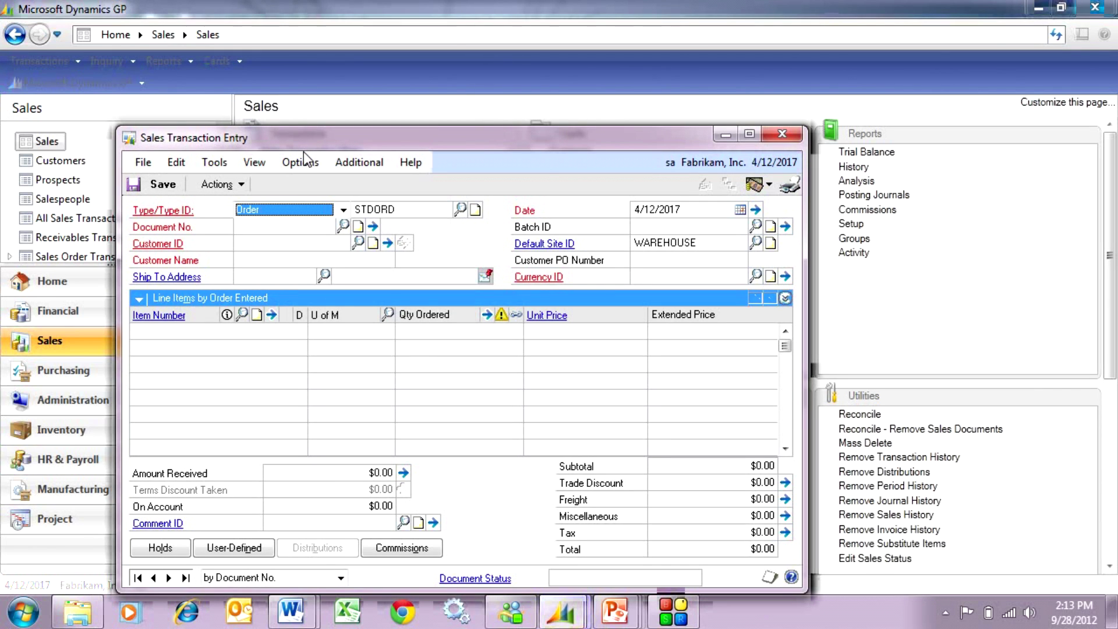
Step: Start a sales order for customer ADAMPARK0001 in batch STEVE
key("Tab")
key("Tab")
key("ctrl+l")
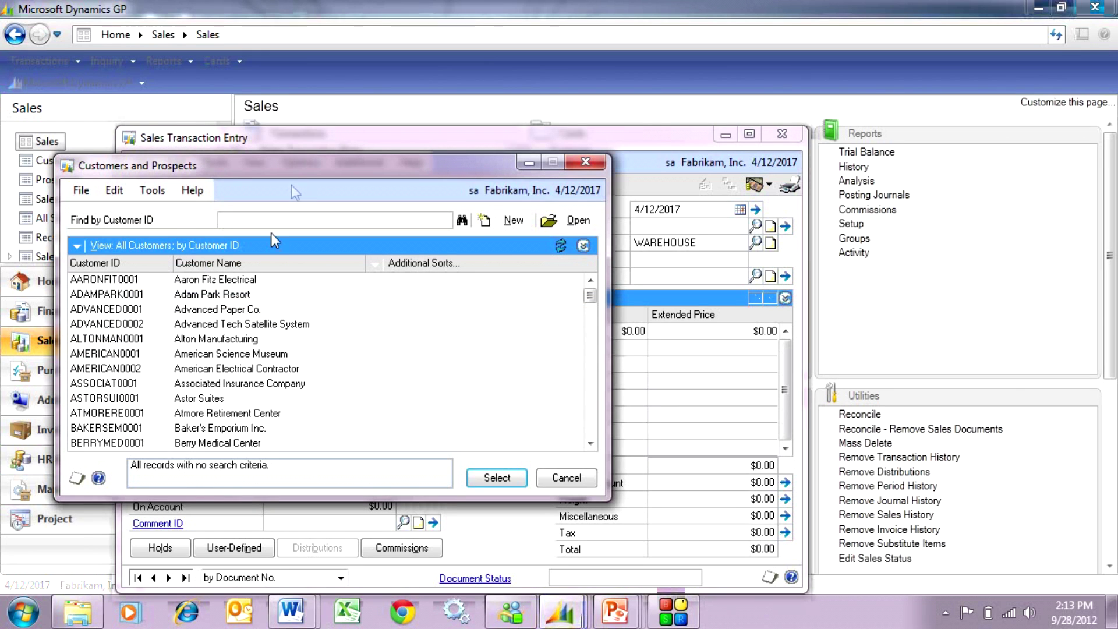
left_click(252, 295)
double_click(251, 297)
key("Tab")
type("STEVE")
key("Tab")
key("Tab")
key("Tab")
key("Tab")
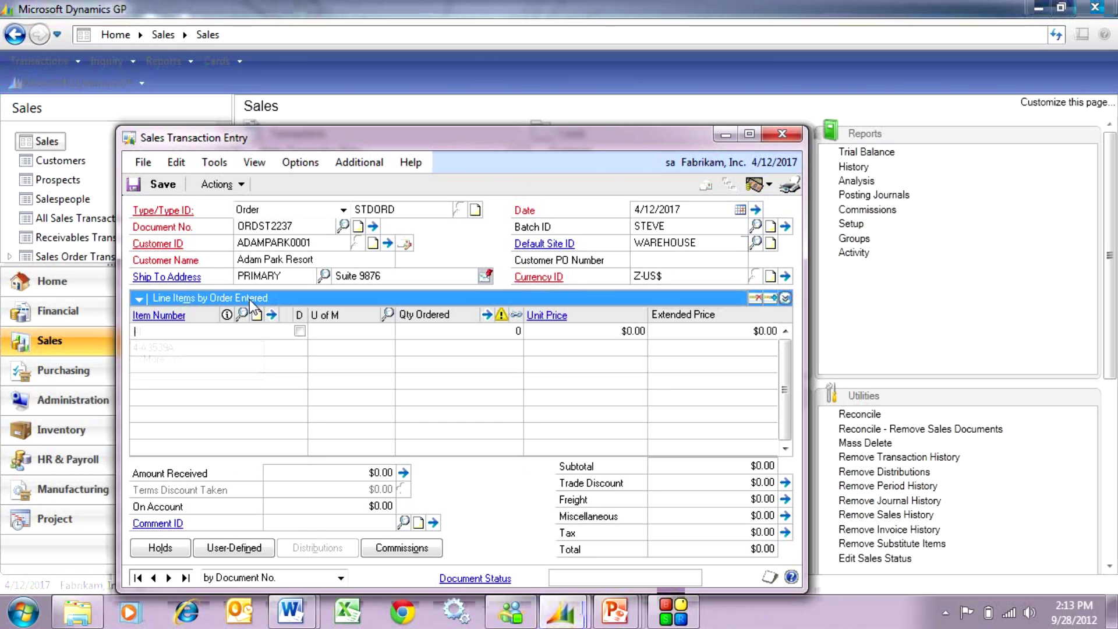
Step: Add 10 units of item 4-A3539A without choosing serials, accepting the serial warning
type("4")
left_click(169, 349)
key("Tab")
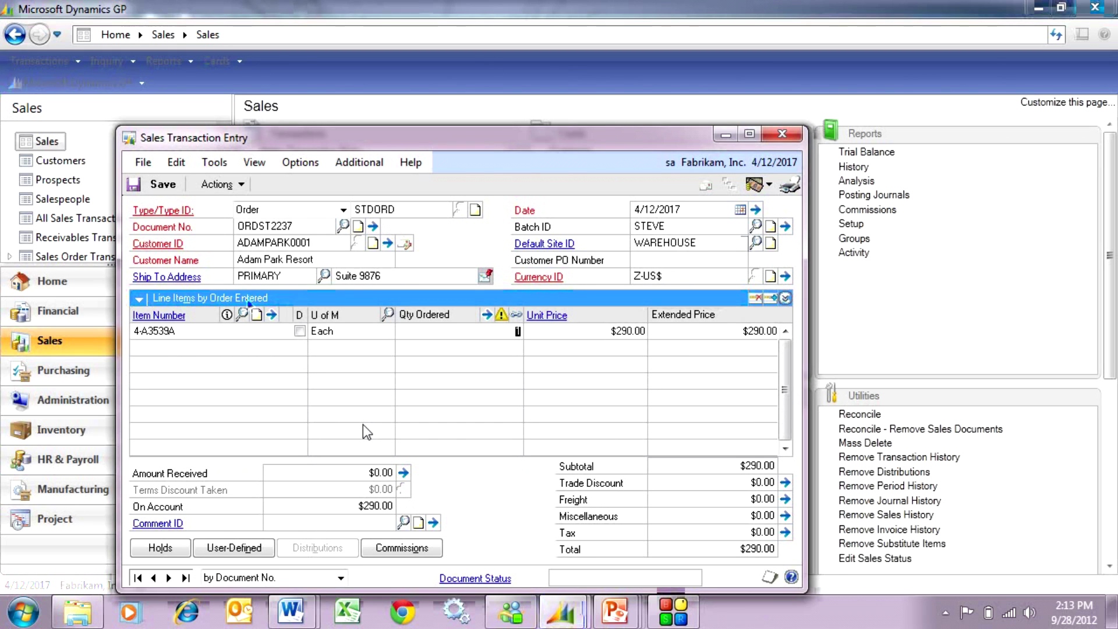
type("10")
key("Tab")
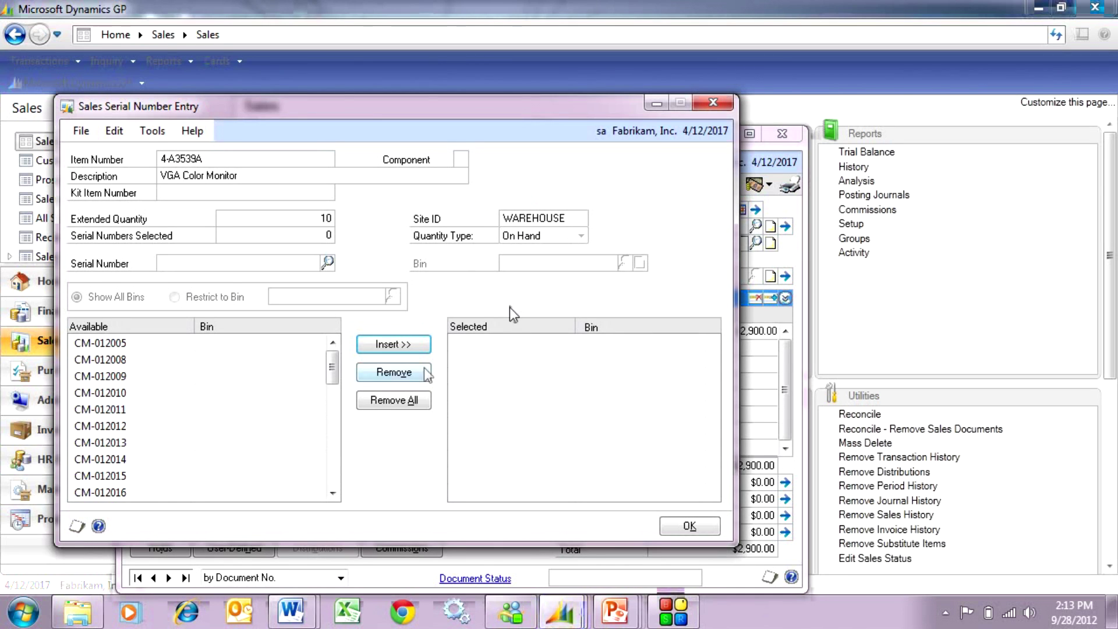
left_click(716, 104)
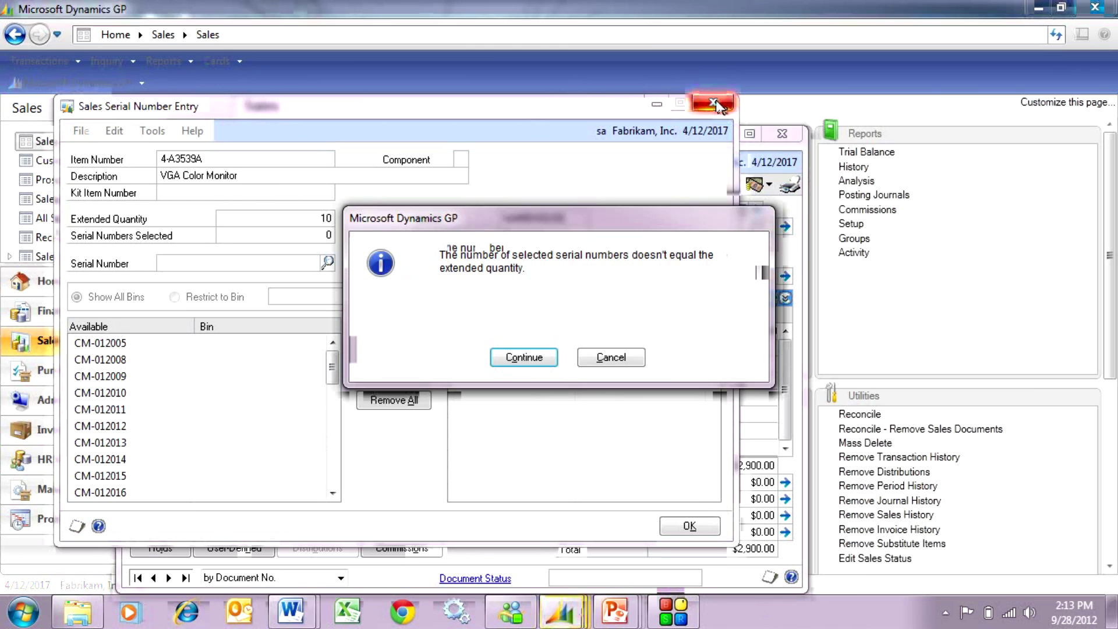
left_click(525, 357)
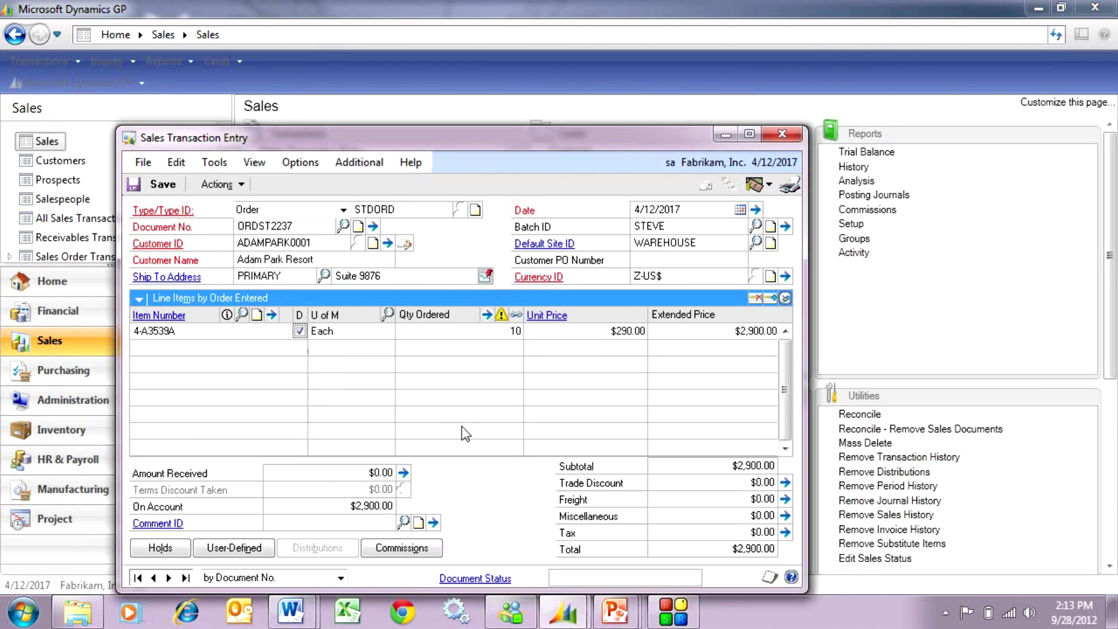
key("Tab")
key("Tab")
key("Tab")
key("Tab")
left_click(217, 184)
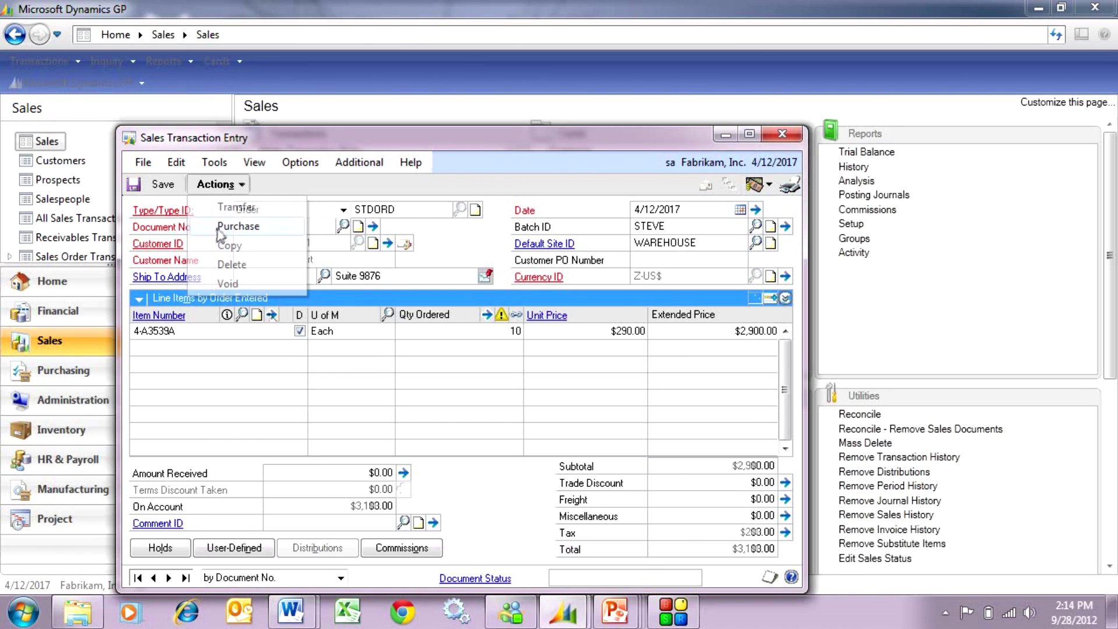
Step: Generate a drop-ship PO for ORDST2237 from vendor COMVEXIN0001, skipping the register, and close entry
left_click(217, 229)
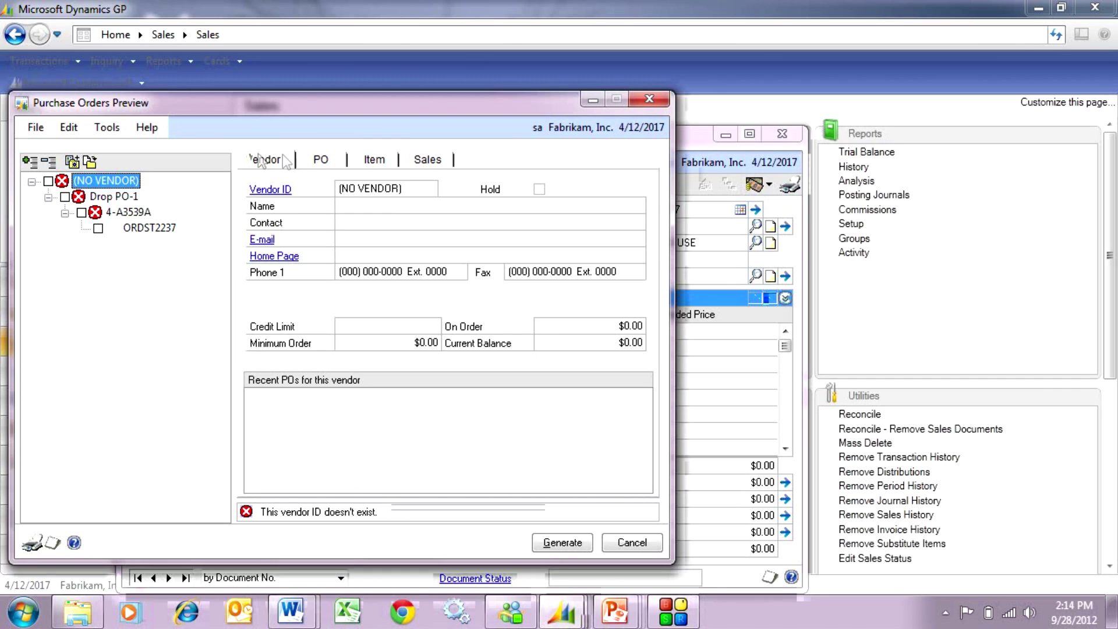
left_click(321, 159)
left_click(452, 205)
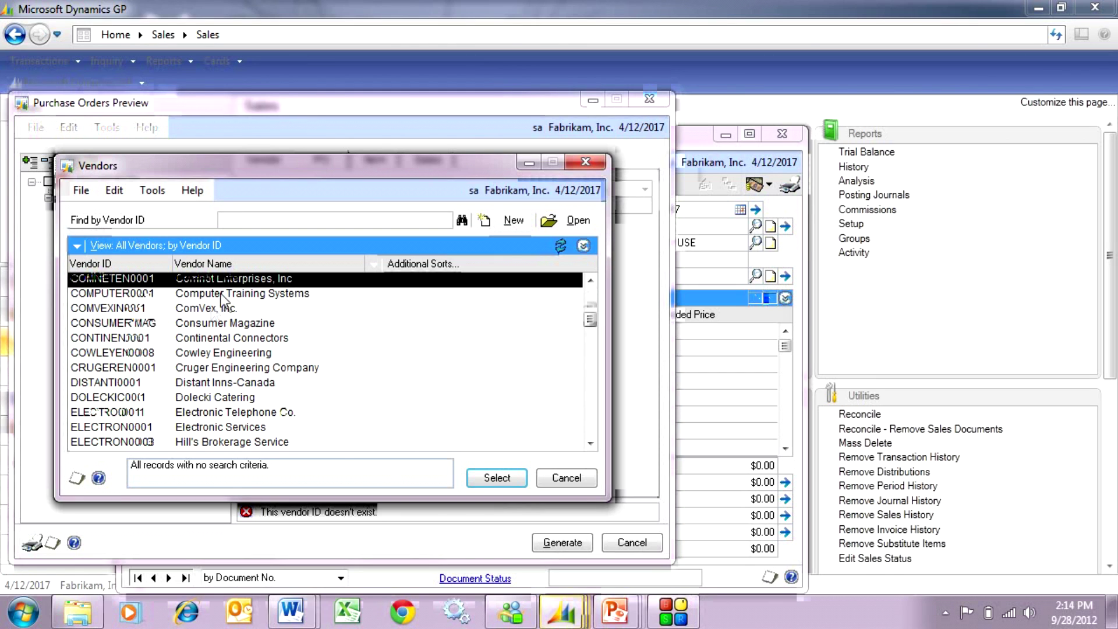
left_click(211, 307)
double_click(211, 307)
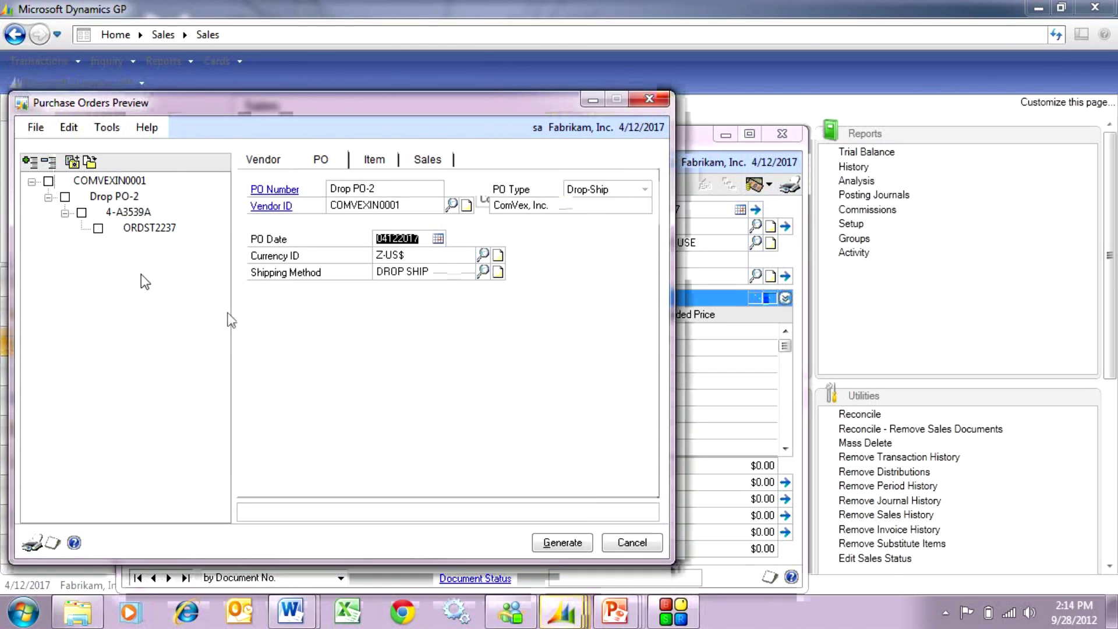
left_click(97, 227)
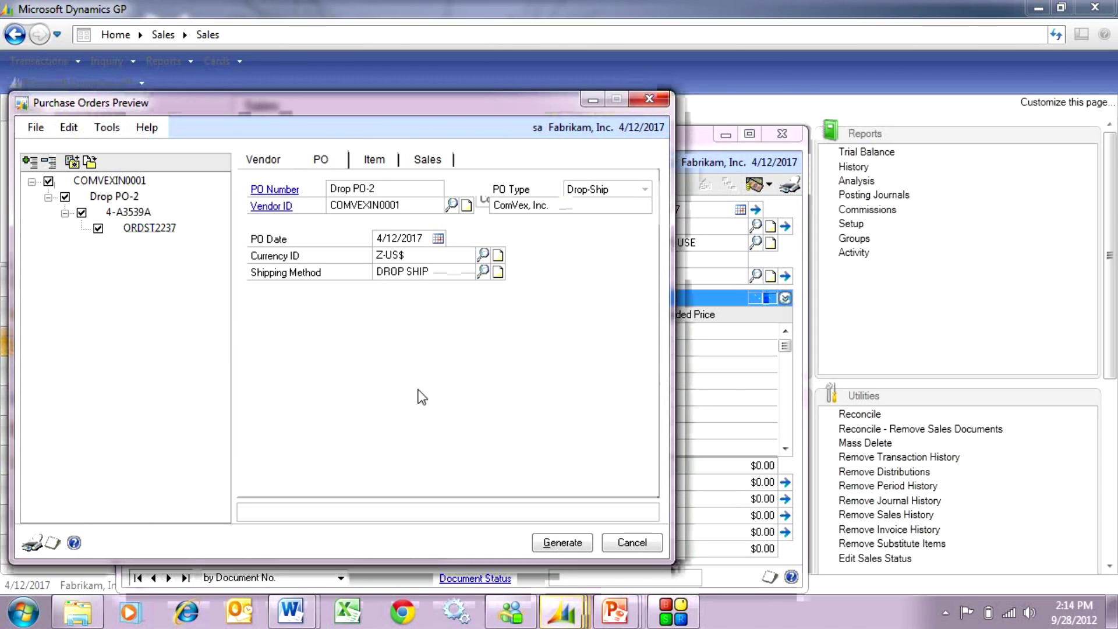
left_click(560, 545)
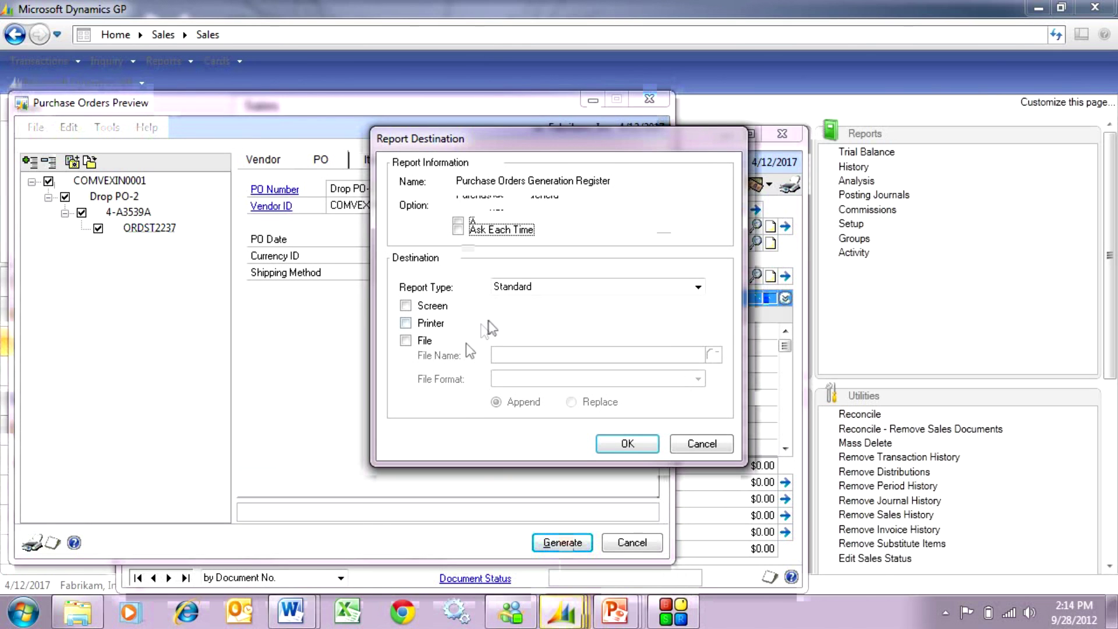
left_click(697, 441)
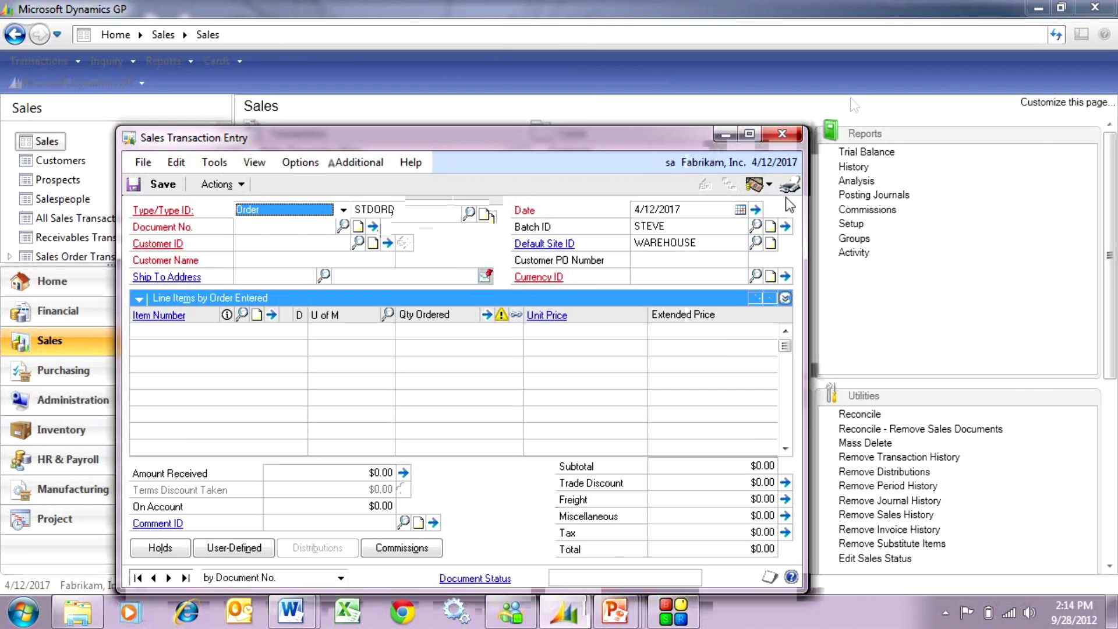
left_click(783, 134)
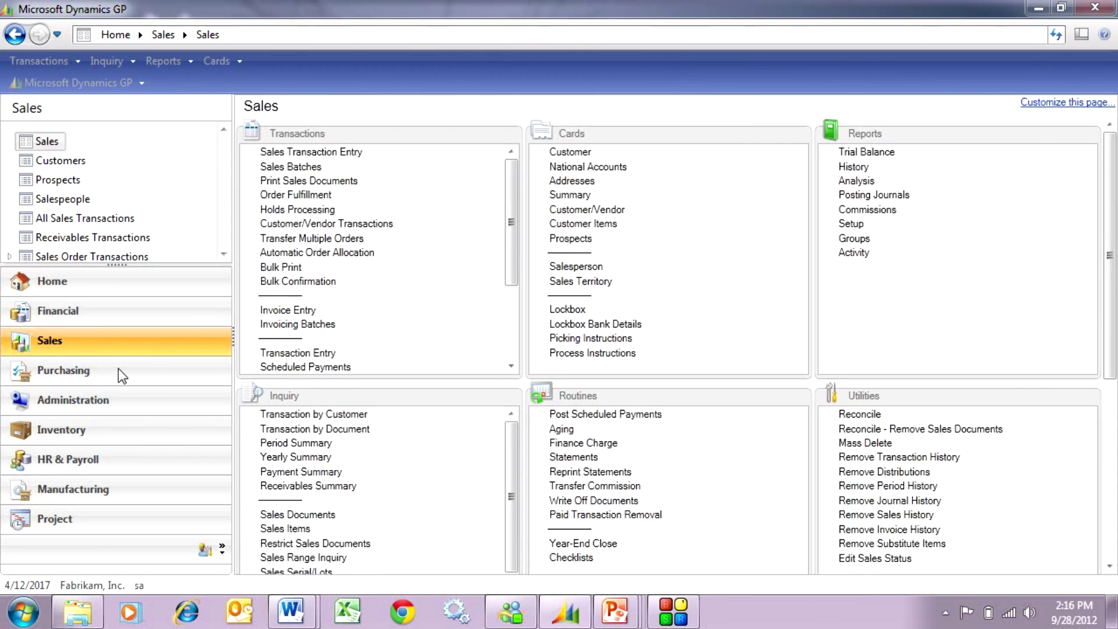
Step: Load PO2086, review its line's sales commitments, and choose to invoice its items
left_click(201, 370)
left_click(295, 152)
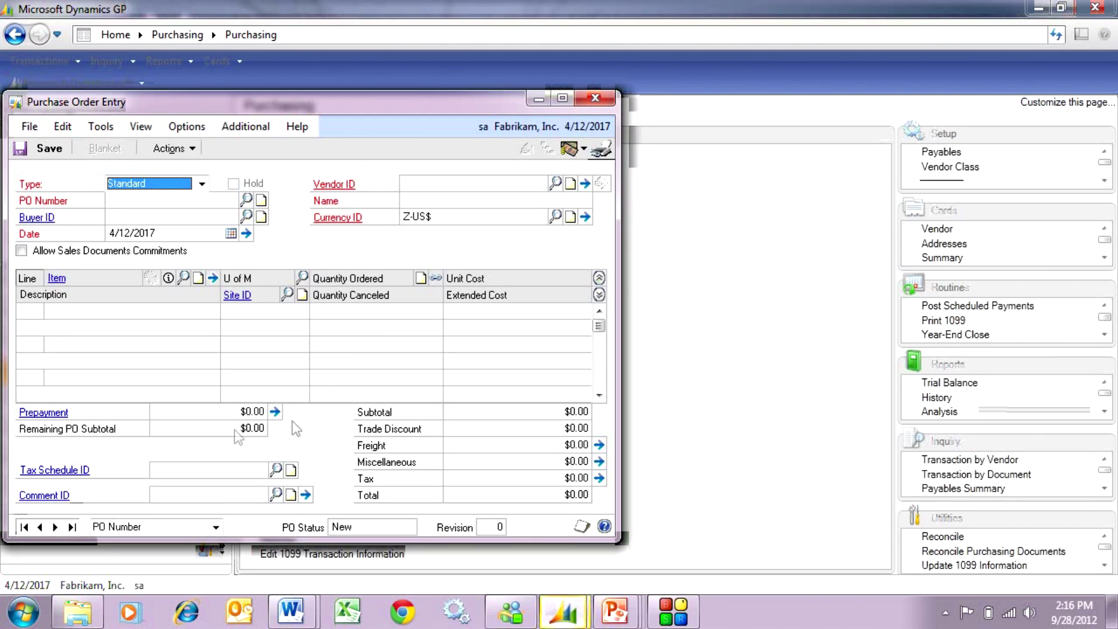
left_click(71, 529)
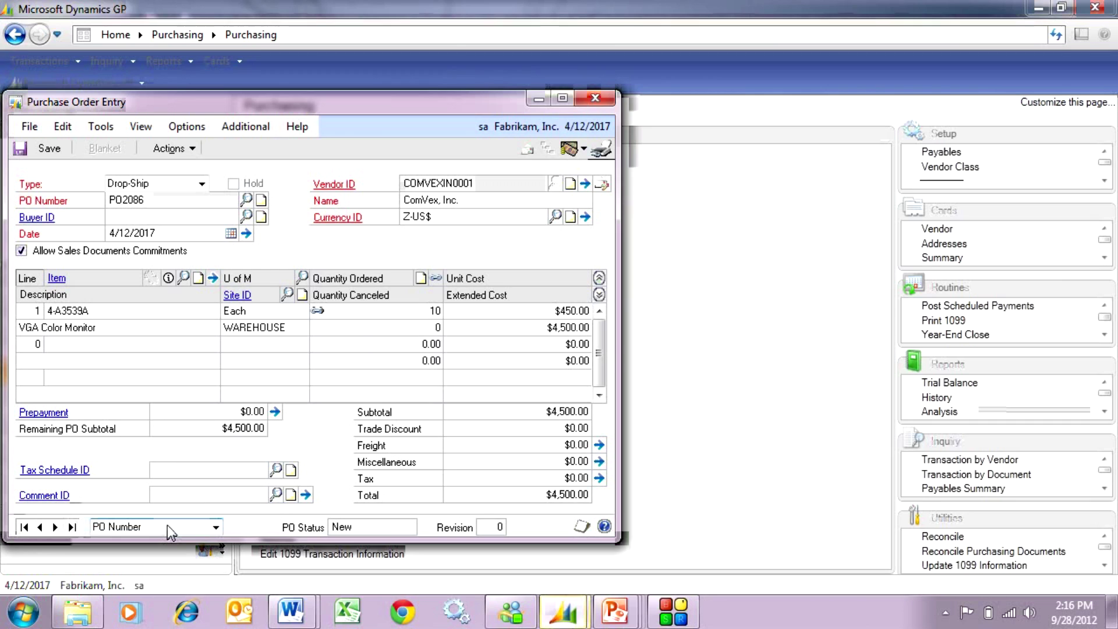
left_click(344, 316)
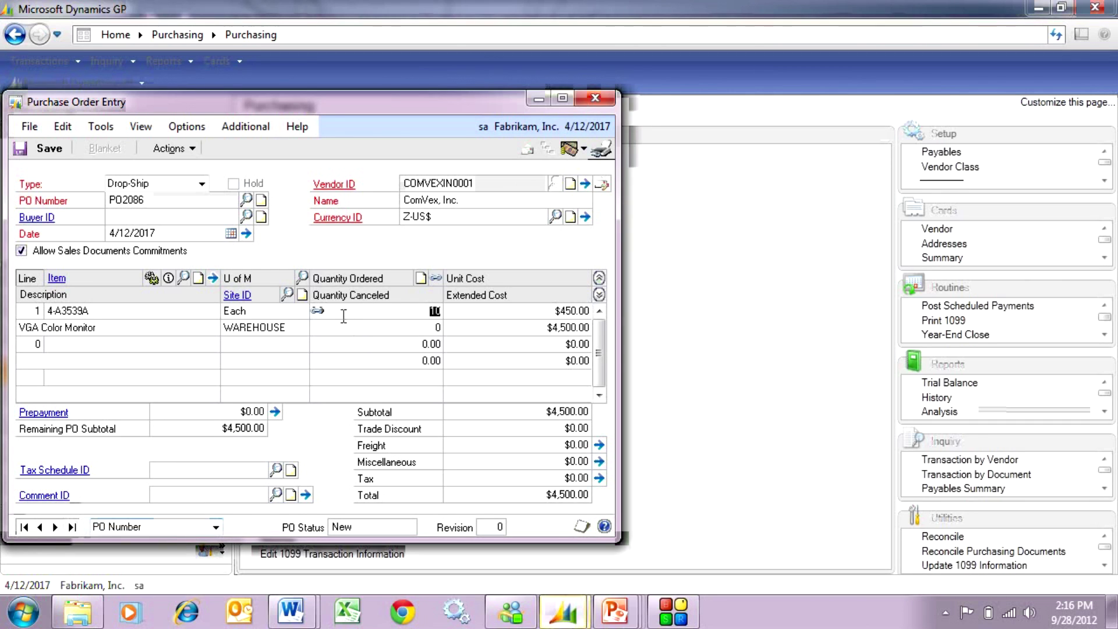
left_click(436, 279)
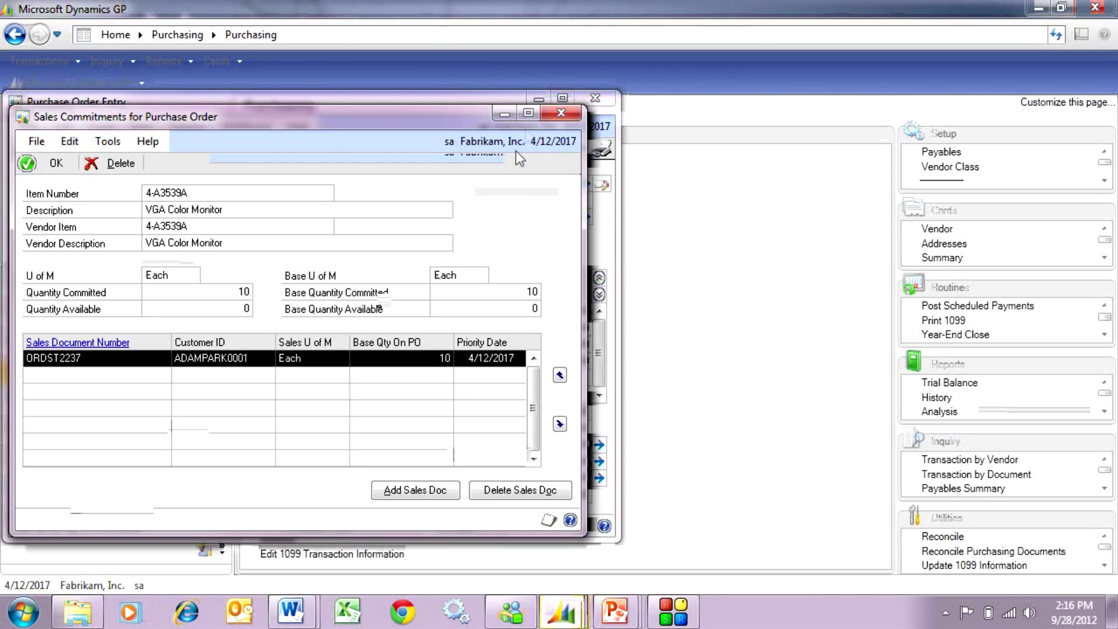
left_click(560, 113)
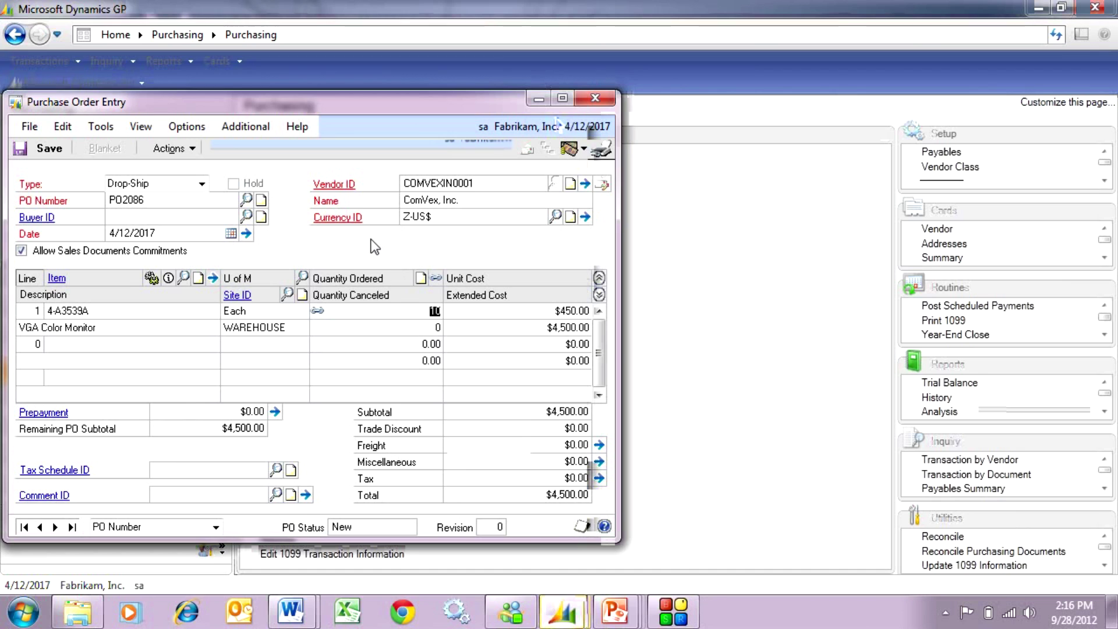
left_click(185, 149)
left_click(216, 170)
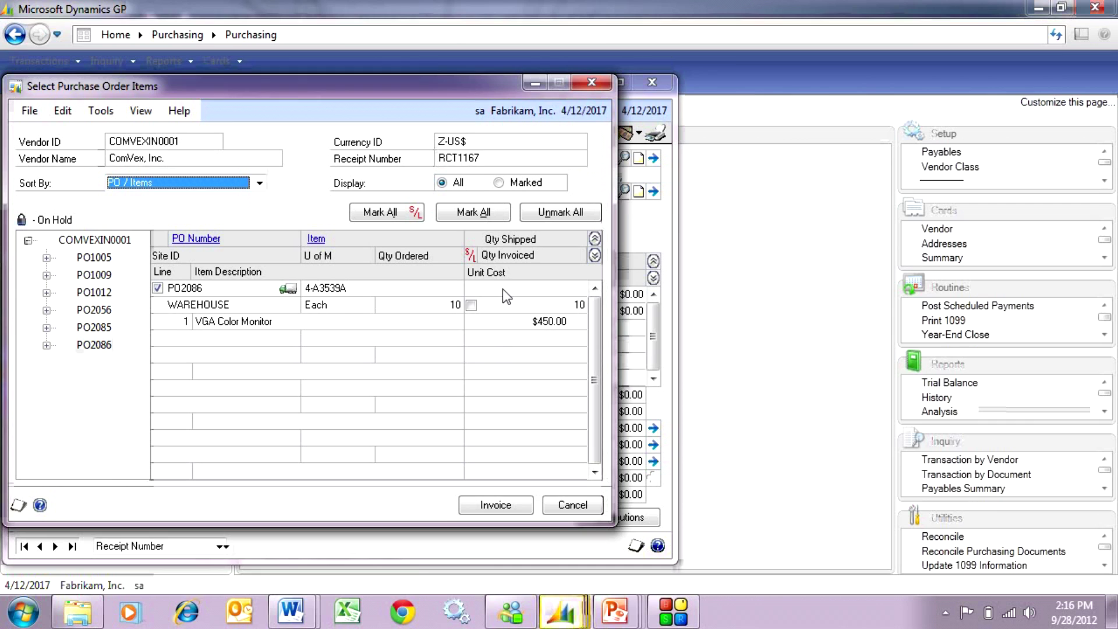
Step: Mark PO2086's ten monitors shipped and assign serials 200010–200019
left_click(471, 306)
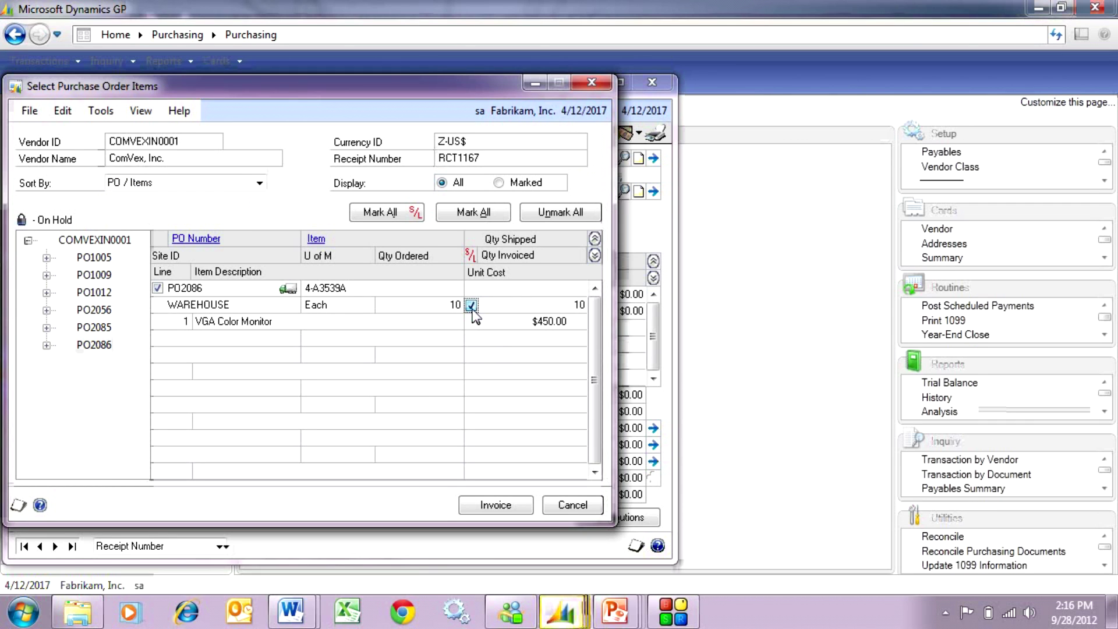
left_click(496, 505)
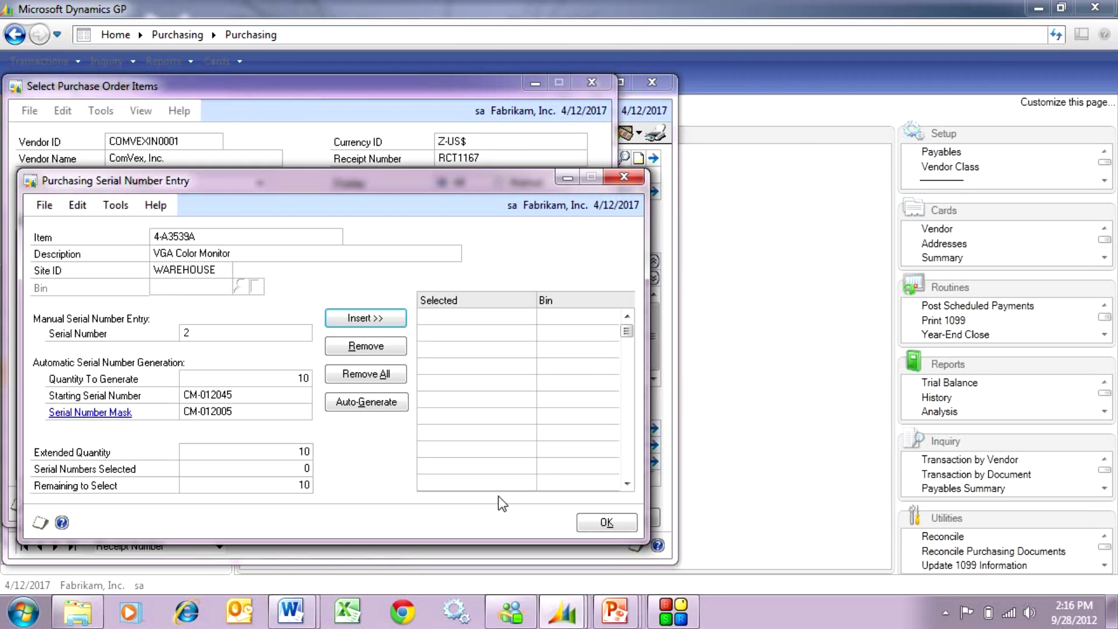
type("00")
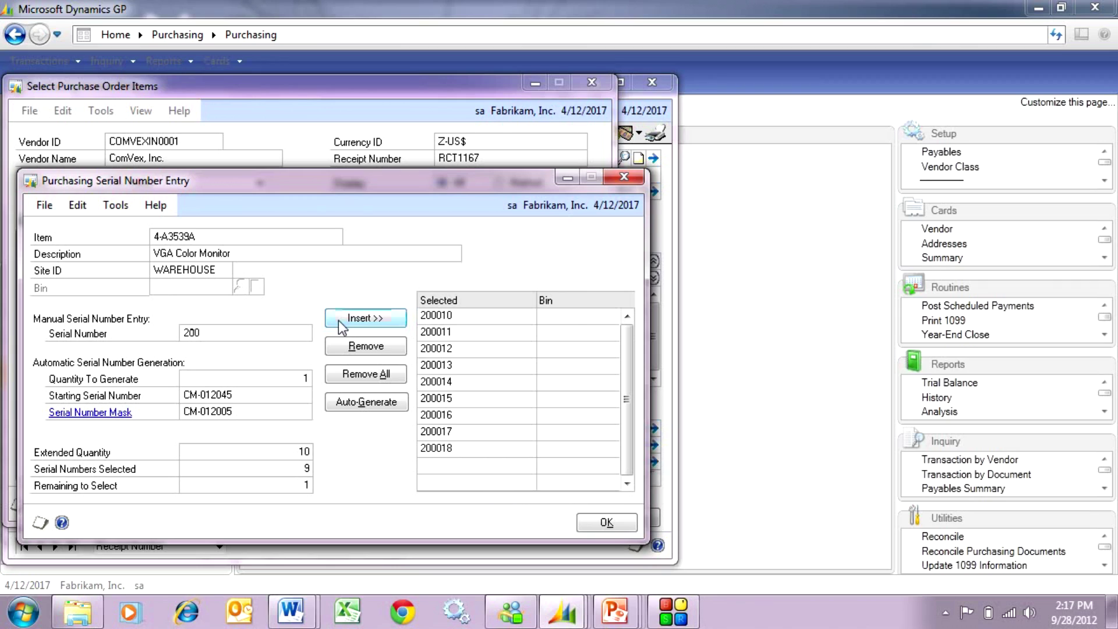
type("019")
left_click(338, 321)
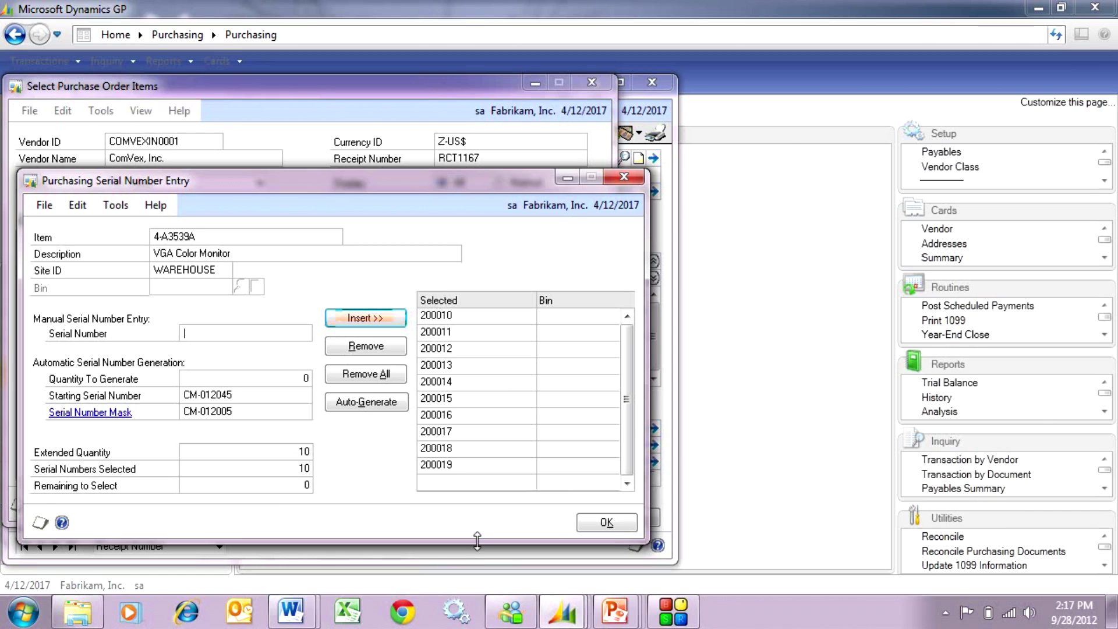
left_click(606, 522)
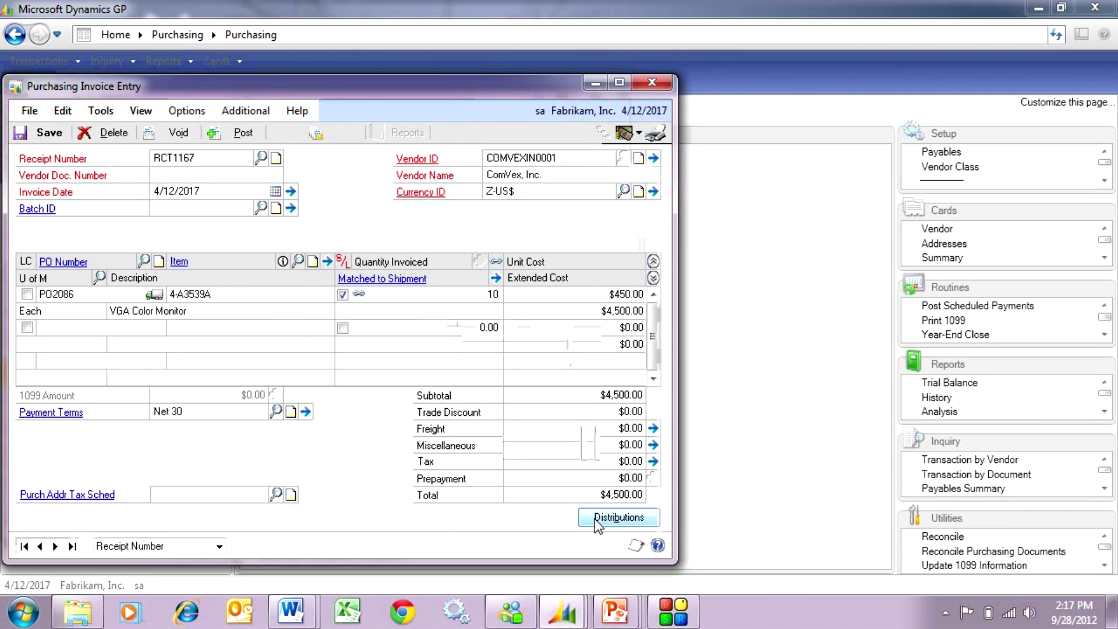
Step: Enter vendor document number 3443 and post the invoice
type("3443")
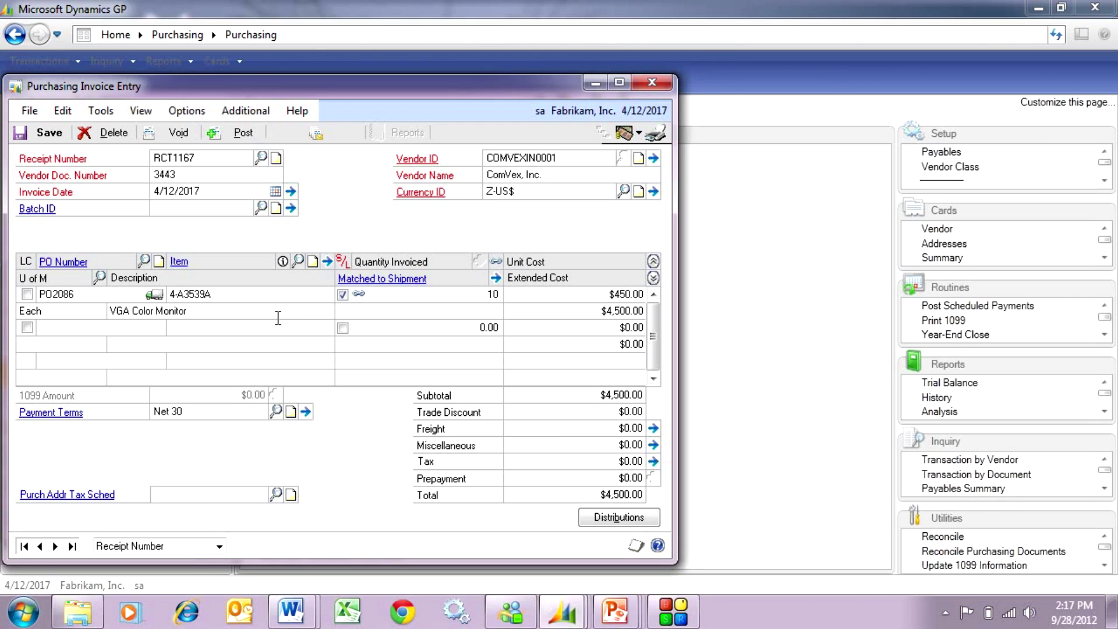
left_click(241, 133)
left_click(680, 259)
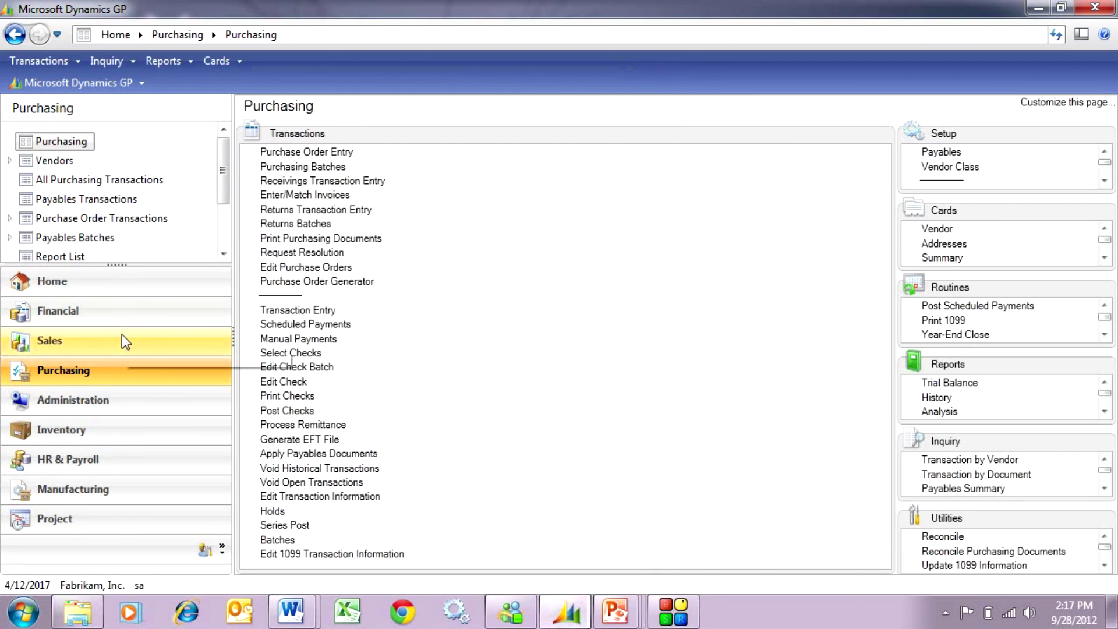
Step: Open sales order ORDST2237 in Sales Transaction Entry
left_click(122, 339)
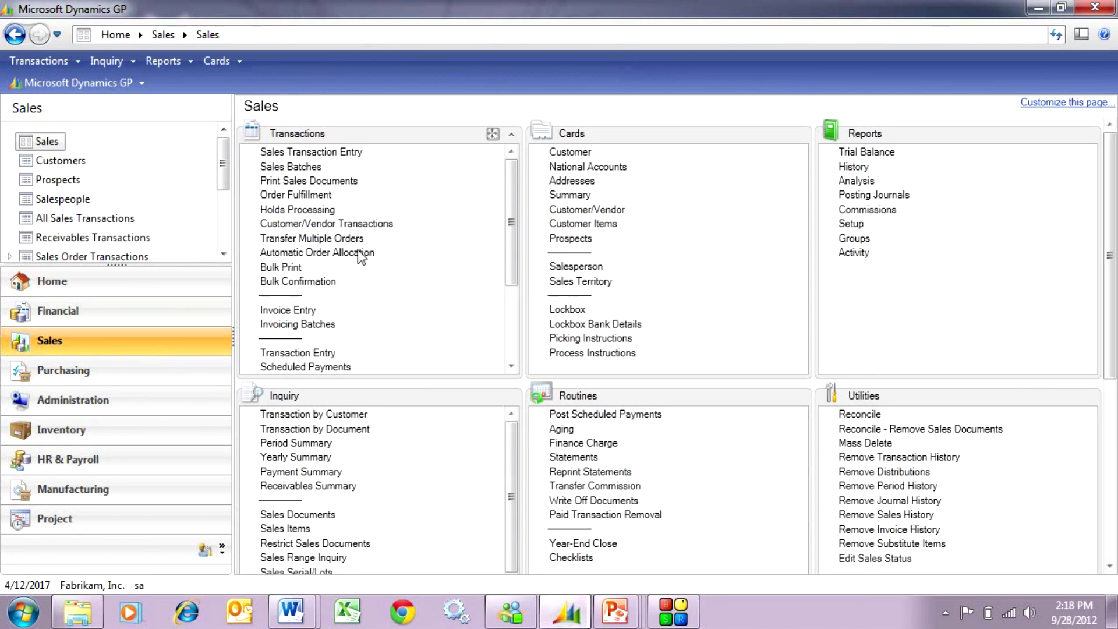
left_click(319, 152)
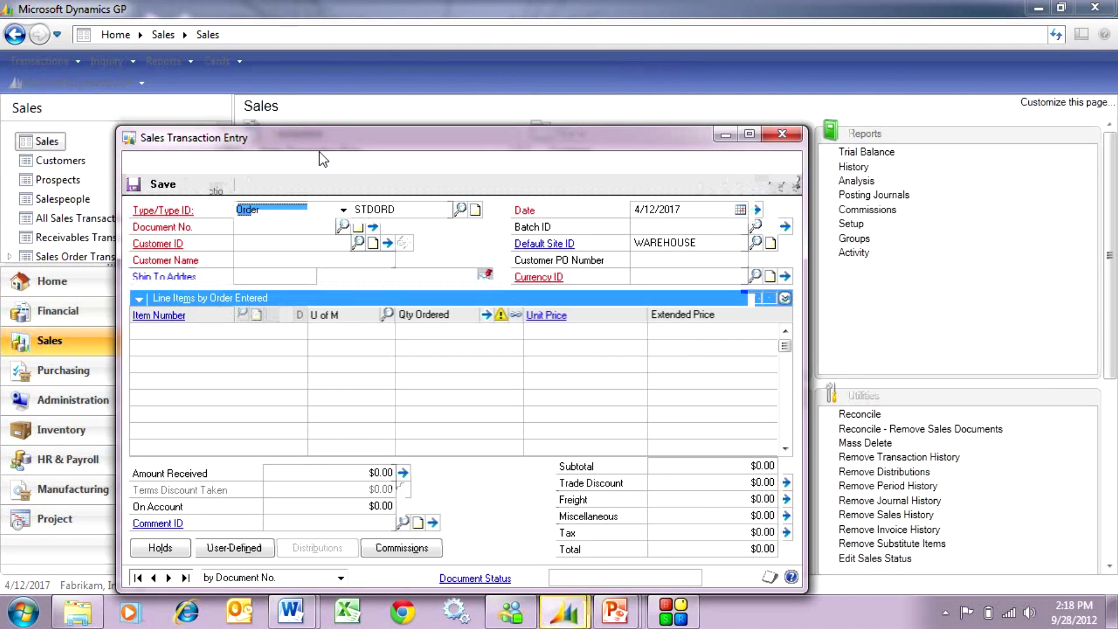
left_click(343, 226)
left_click(330, 242)
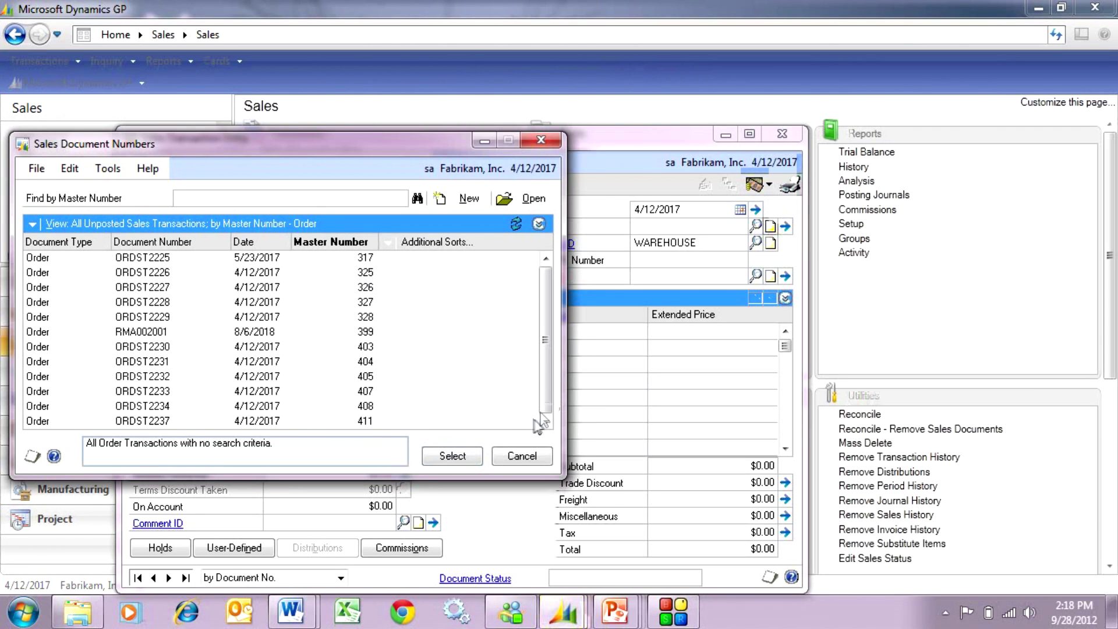
double_click(373, 417)
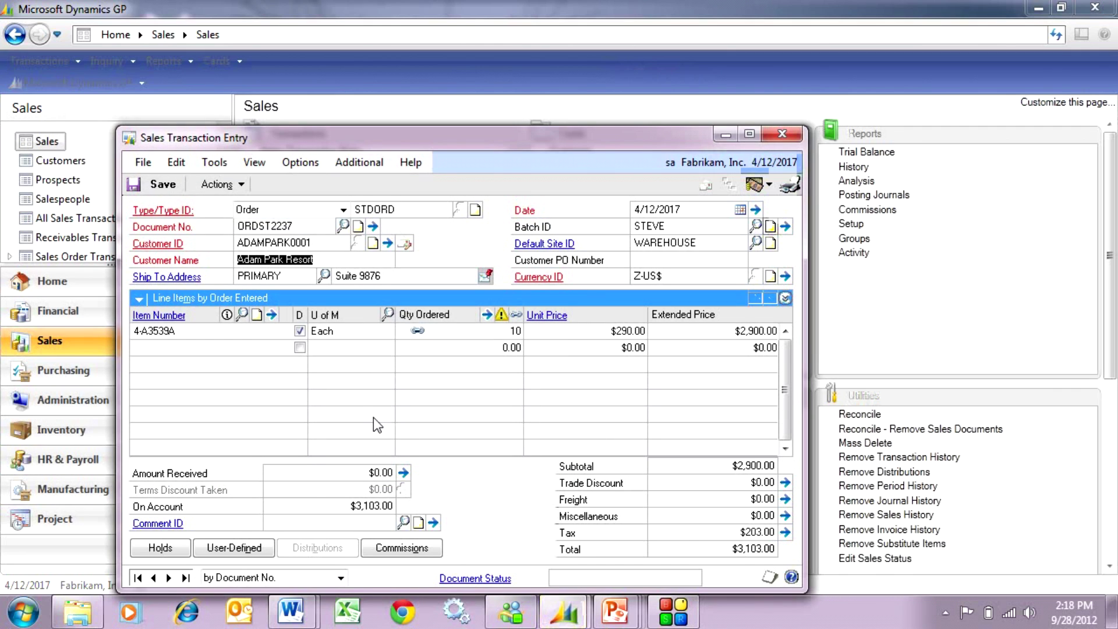
Step: Review the monitor line's item detail and its serial numbers 200010–200019
left_click(514, 332)
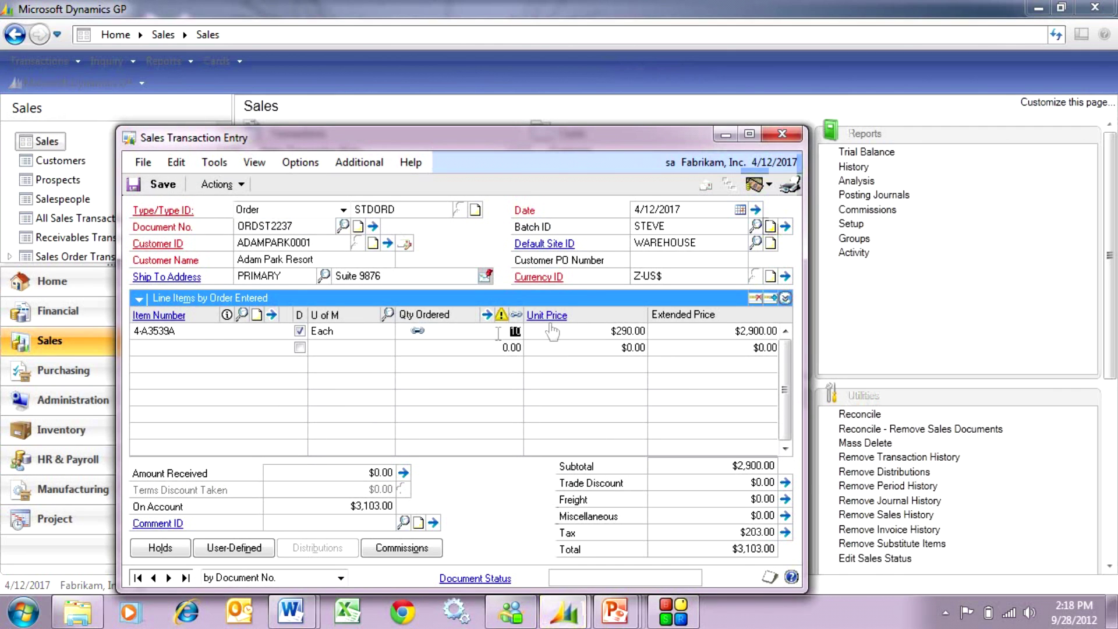
left_click(786, 299)
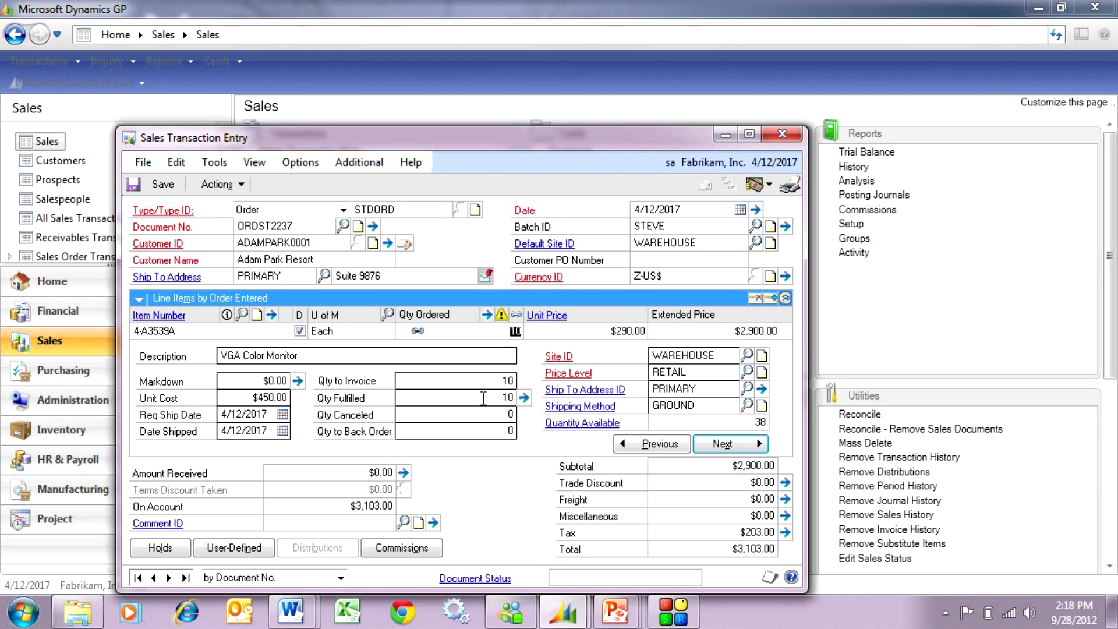
left_click(271, 315)
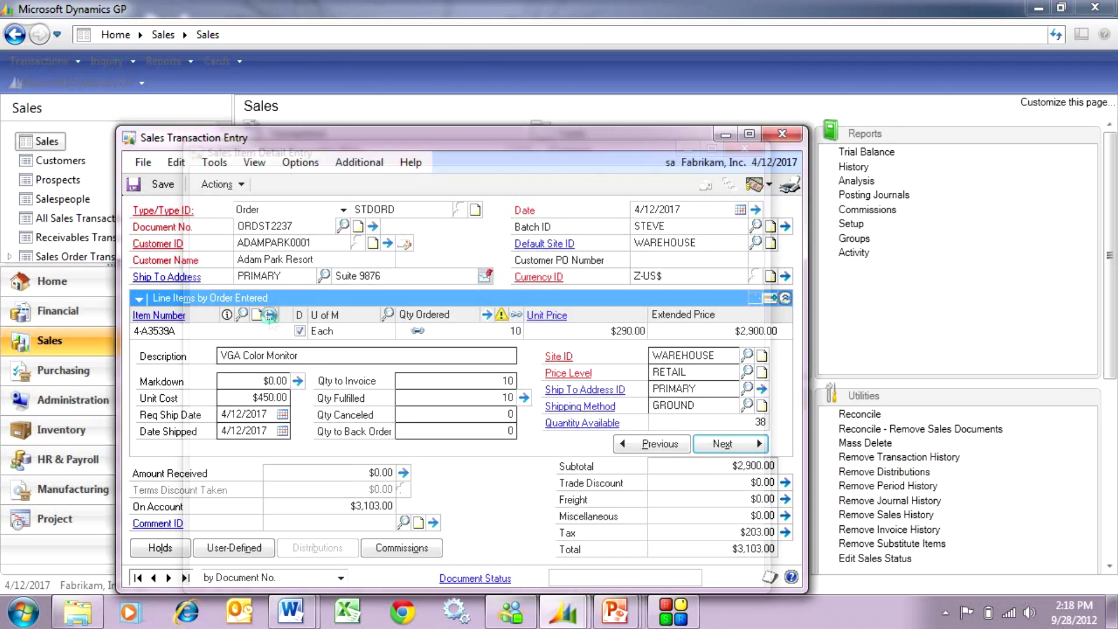
left_click(627, 545)
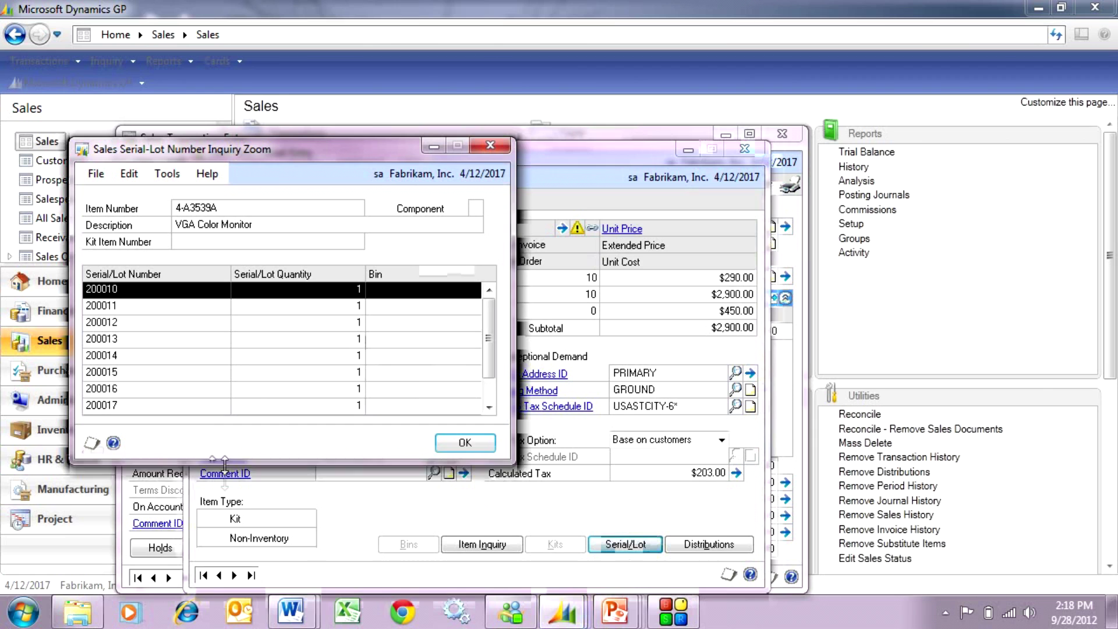
left_click_drag(235, 463, 234, 498)
left_click(463, 491)
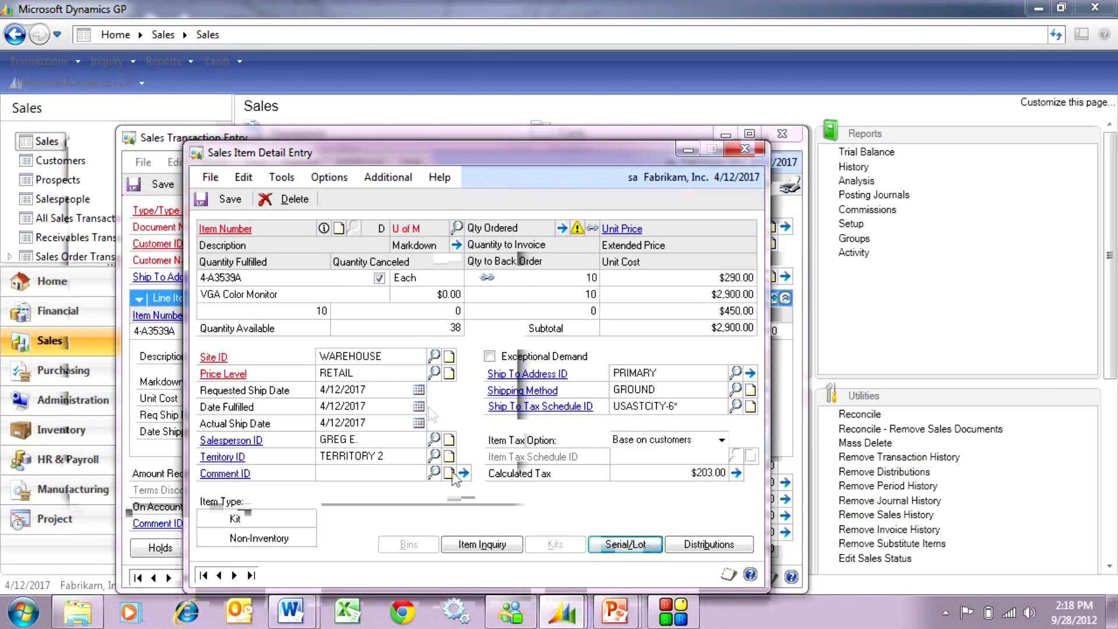
left_click(745, 148)
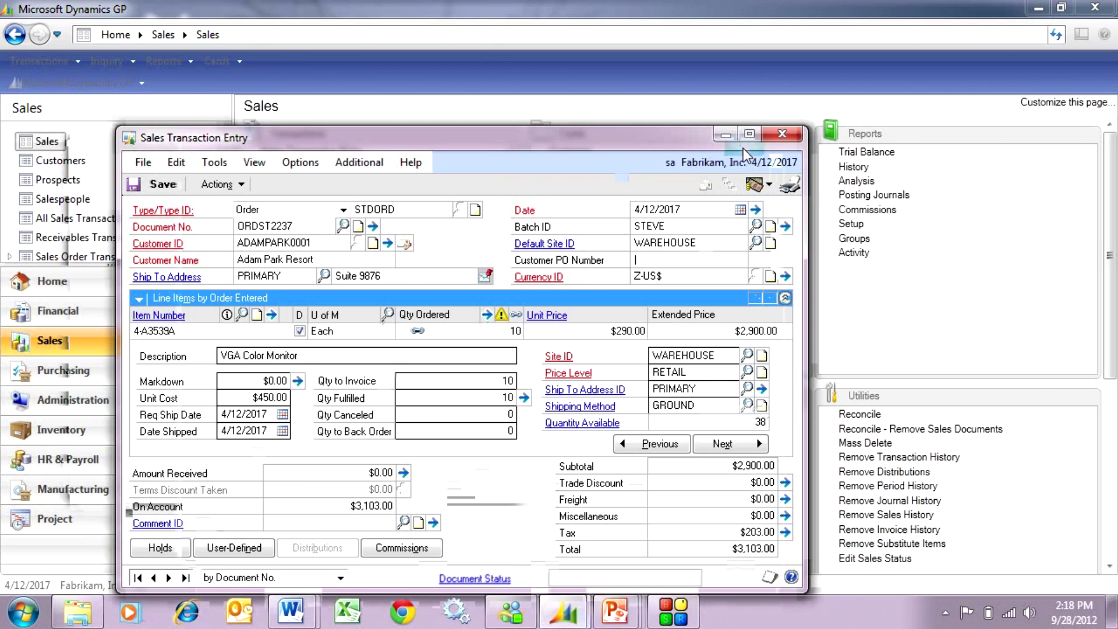
Step: Transfer ORDST2237 to an invoice including totals and deposits, then clear its batch ID
left_click(218, 184)
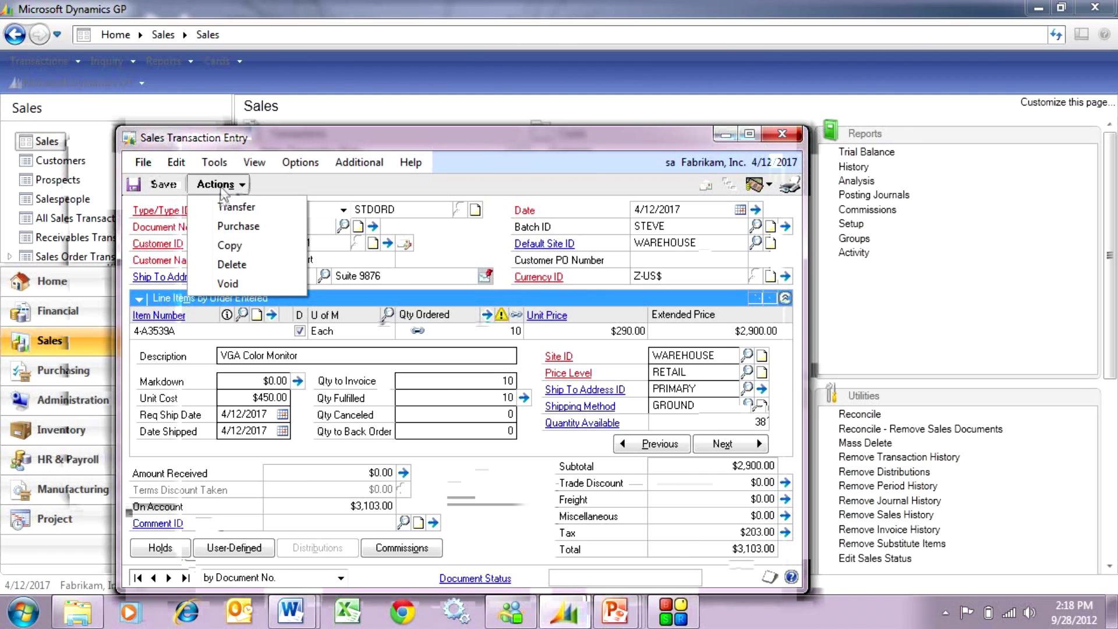
left_click(227, 207)
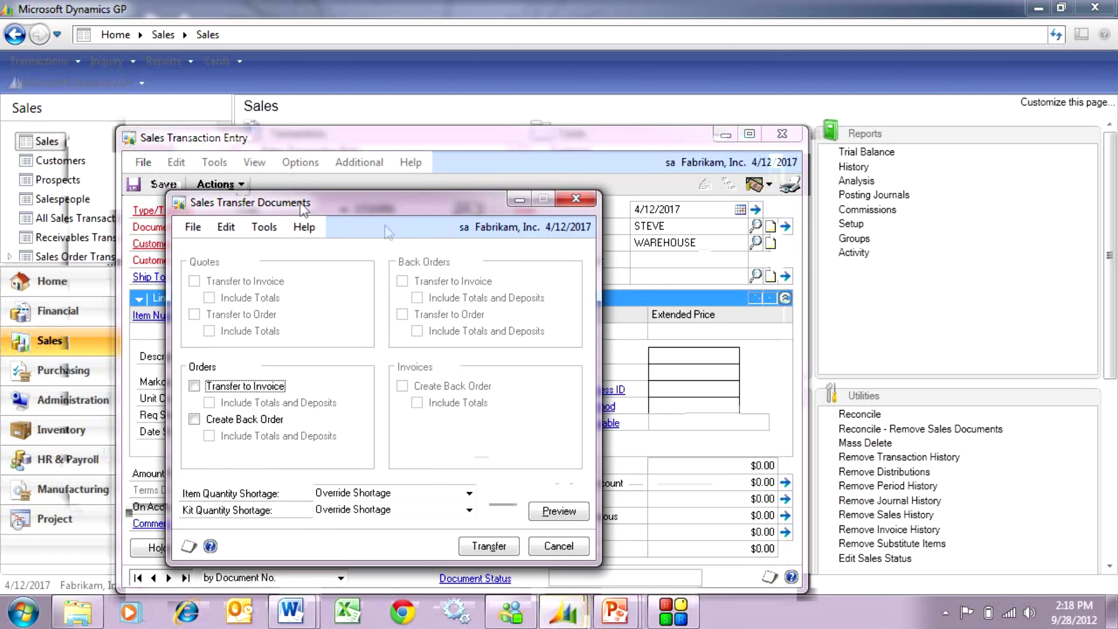
left_click(269, 388)
left_click(271, 403)
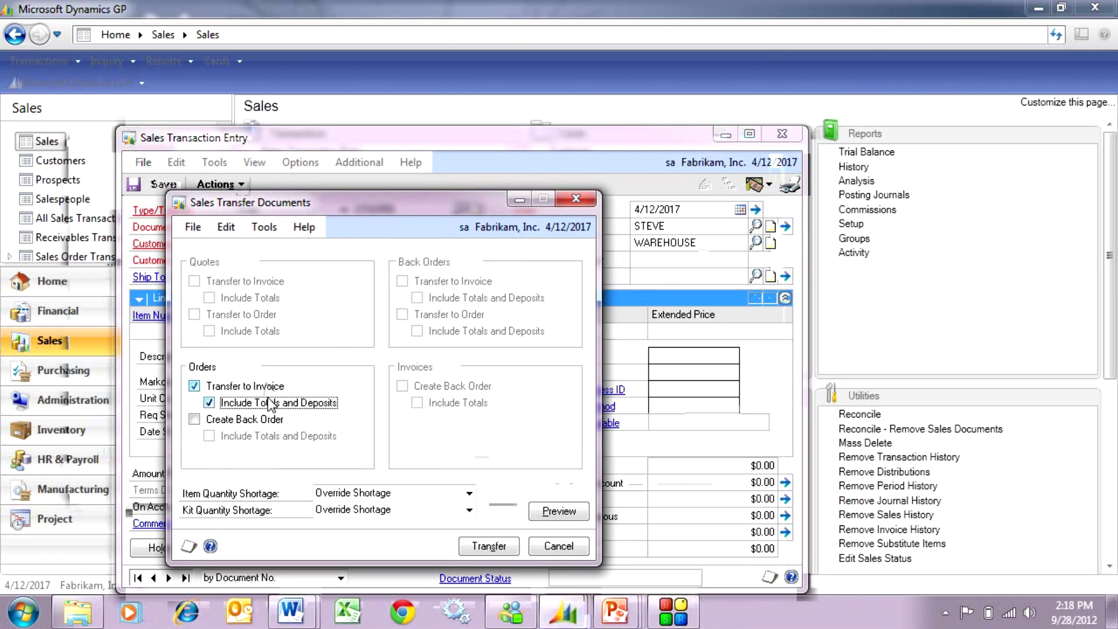
left_click(489, 546)
left_click(700, 424)
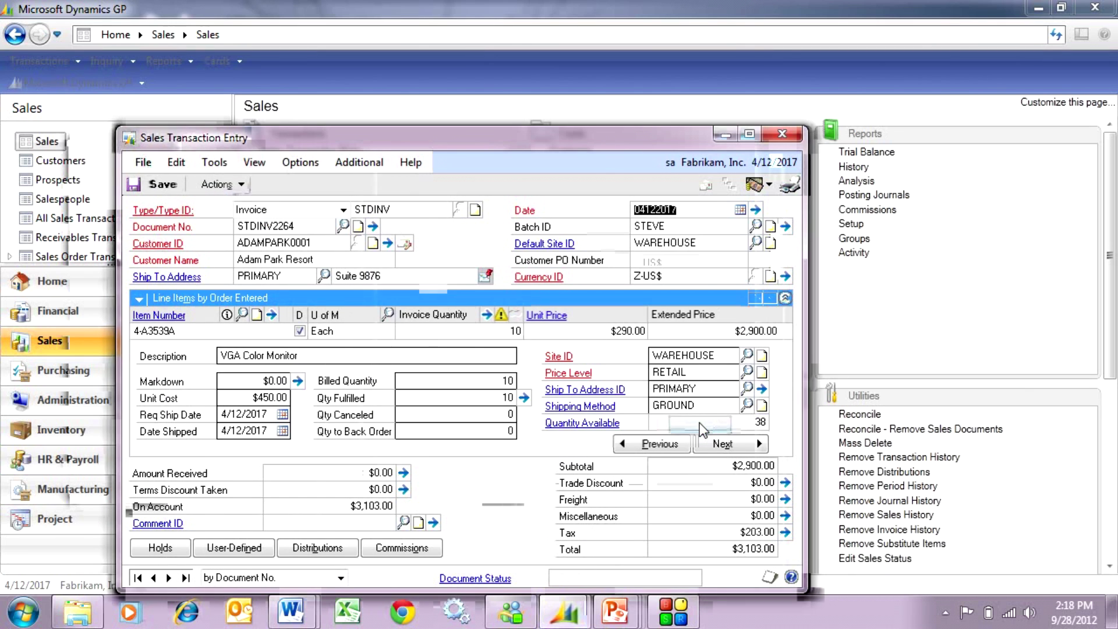
key("Tab")
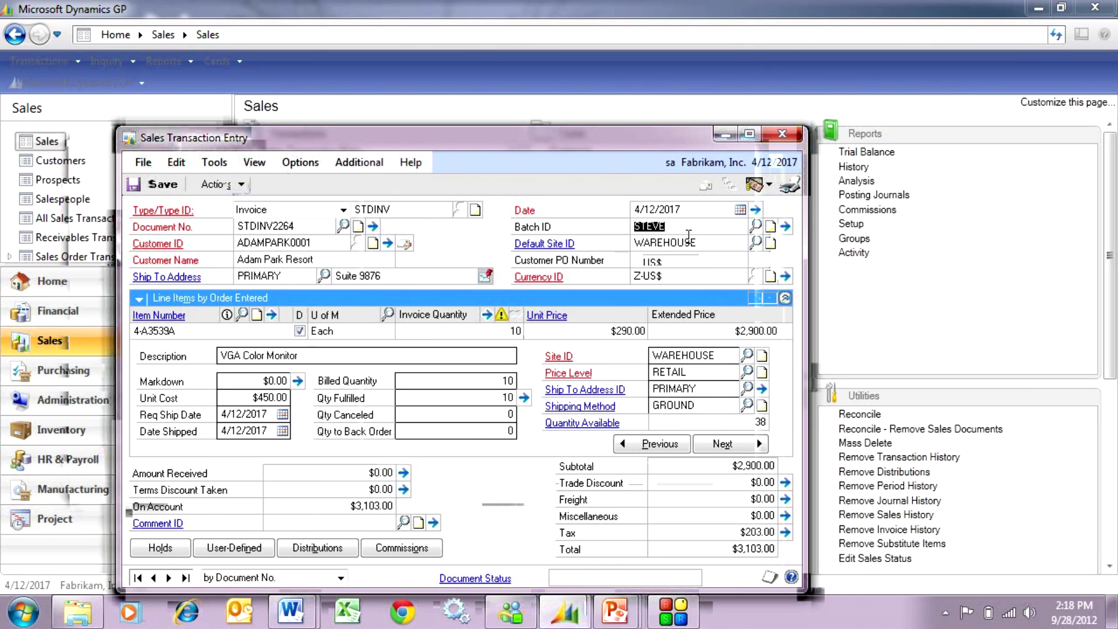
key("Delete")
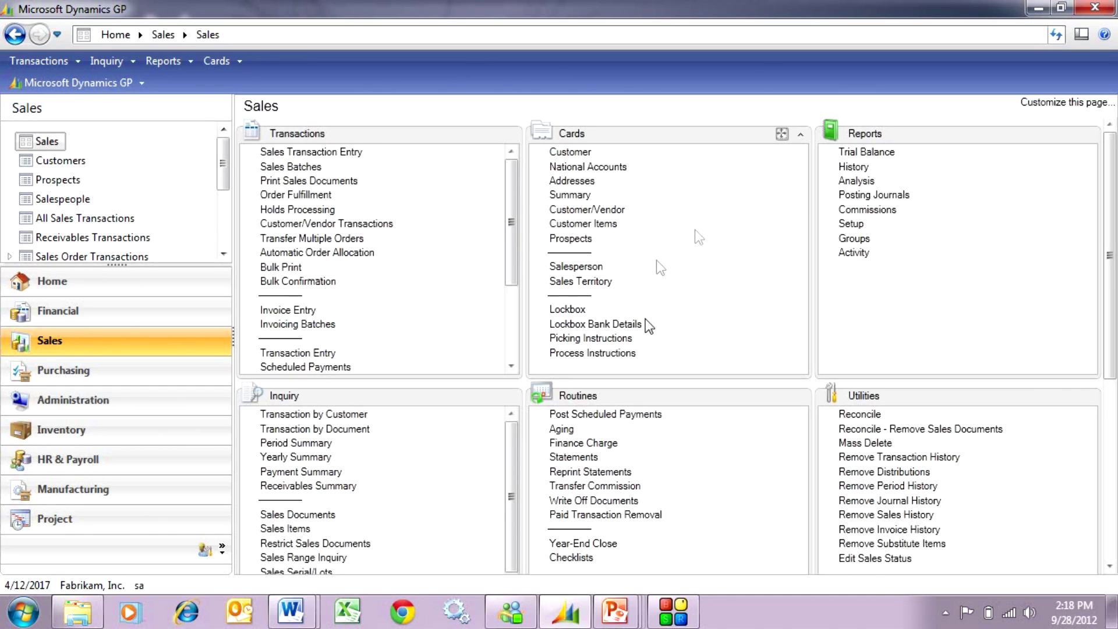
Step: Open Equipment Maintenance and set the equipment lookup to search by item number
left_click(205, 550)
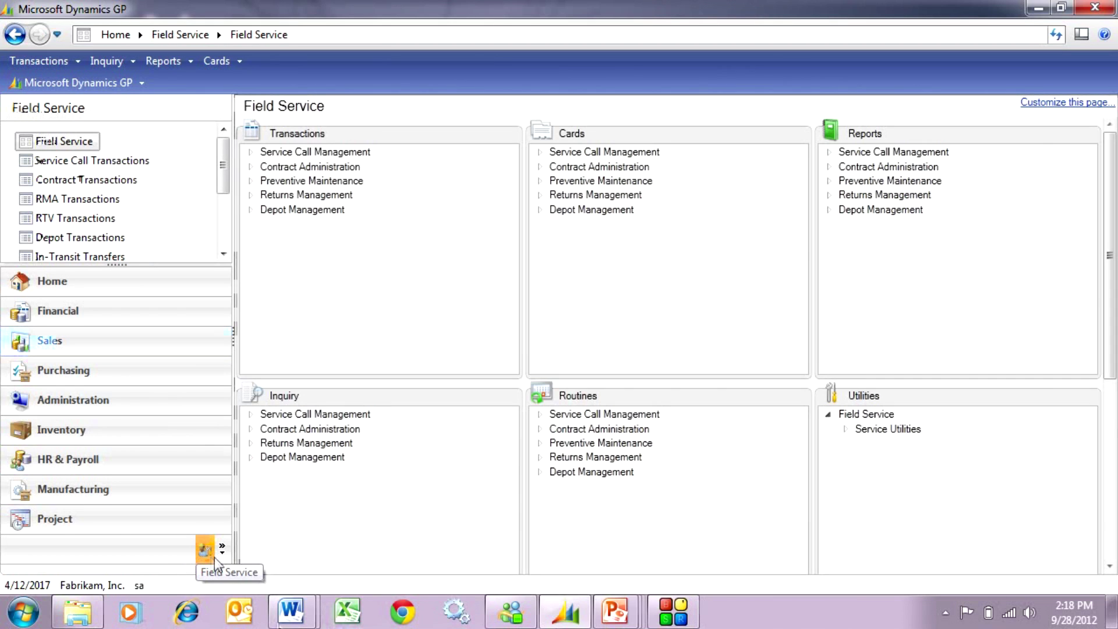
left_click(539, 152)
left_click(592, 165)
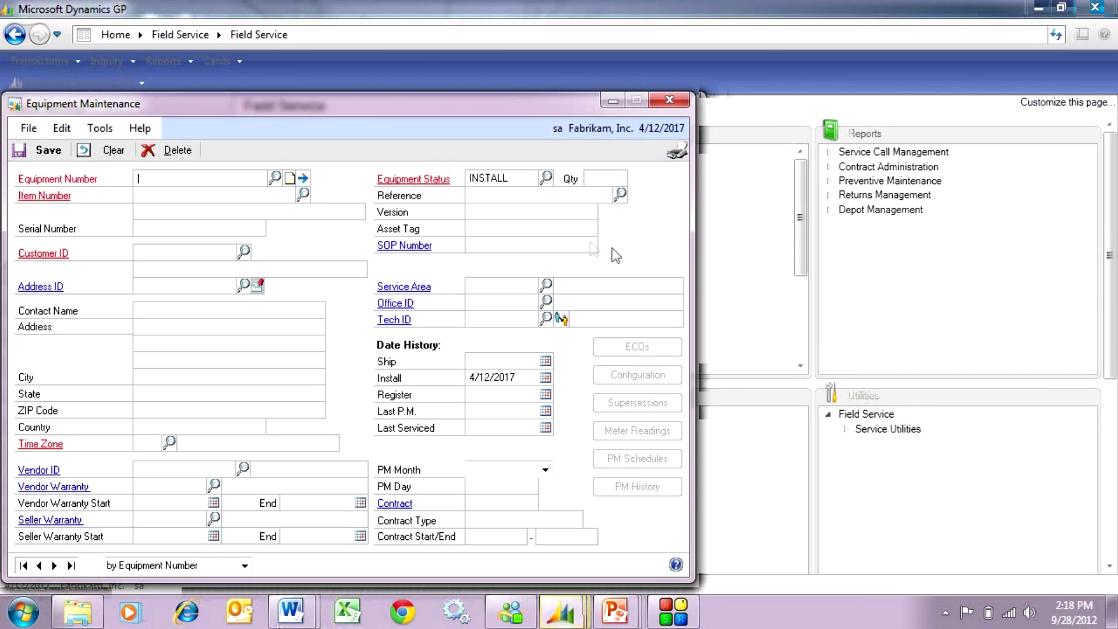
left_click(276, 179)
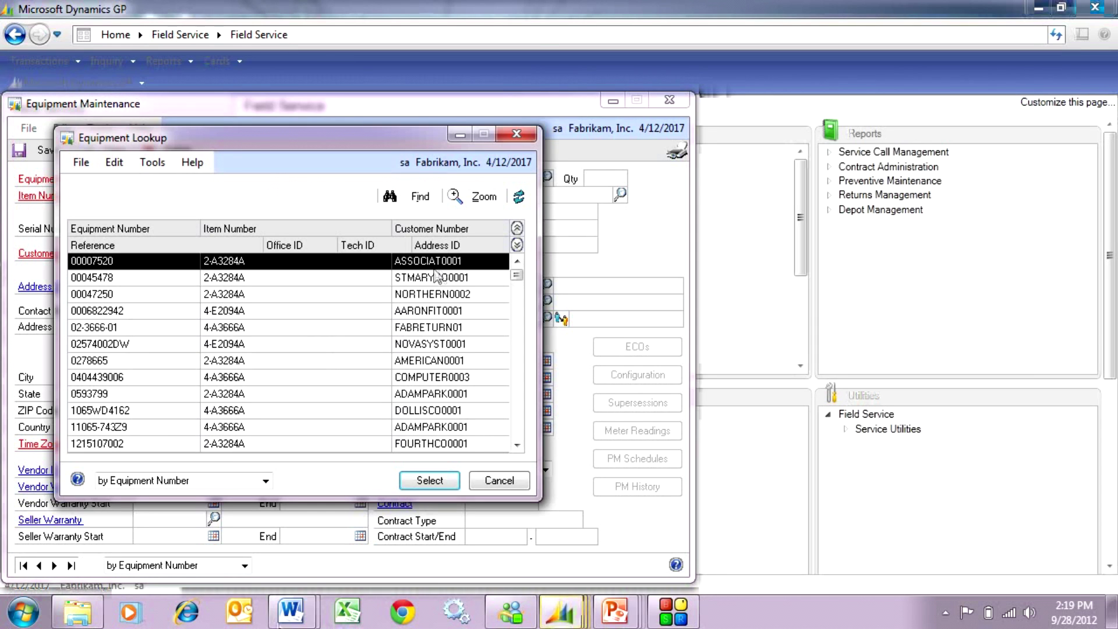
left_click(400, 198)
left_click(544, 304)
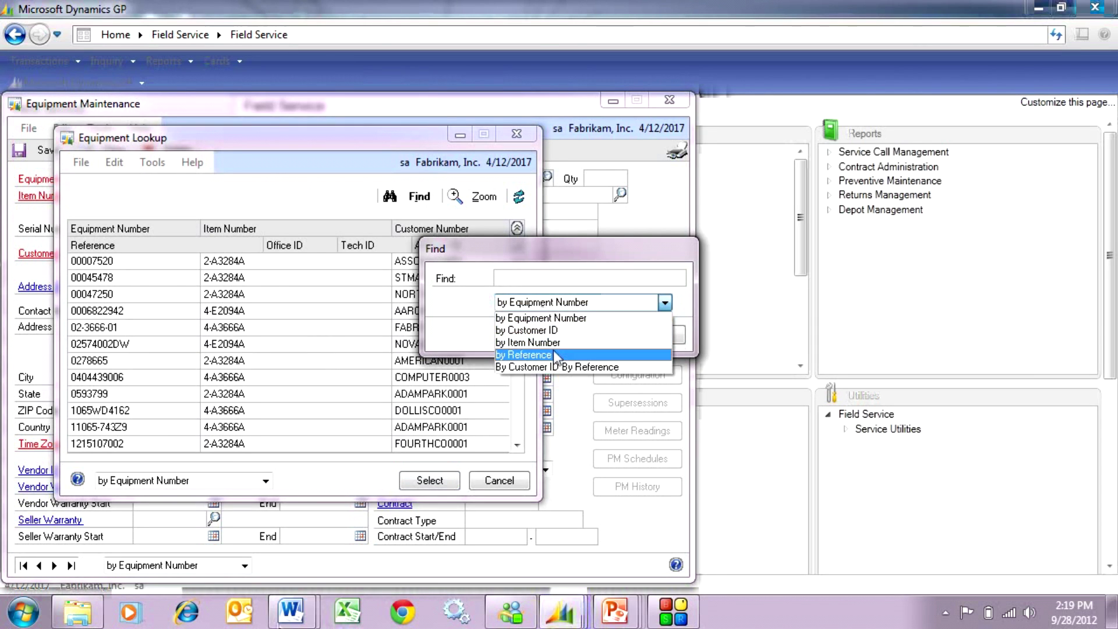
left_click(546, 342)
Step: Find equipment for items starting '4-a' and load record 200010
left_click(522, 278)
type("4-a35")
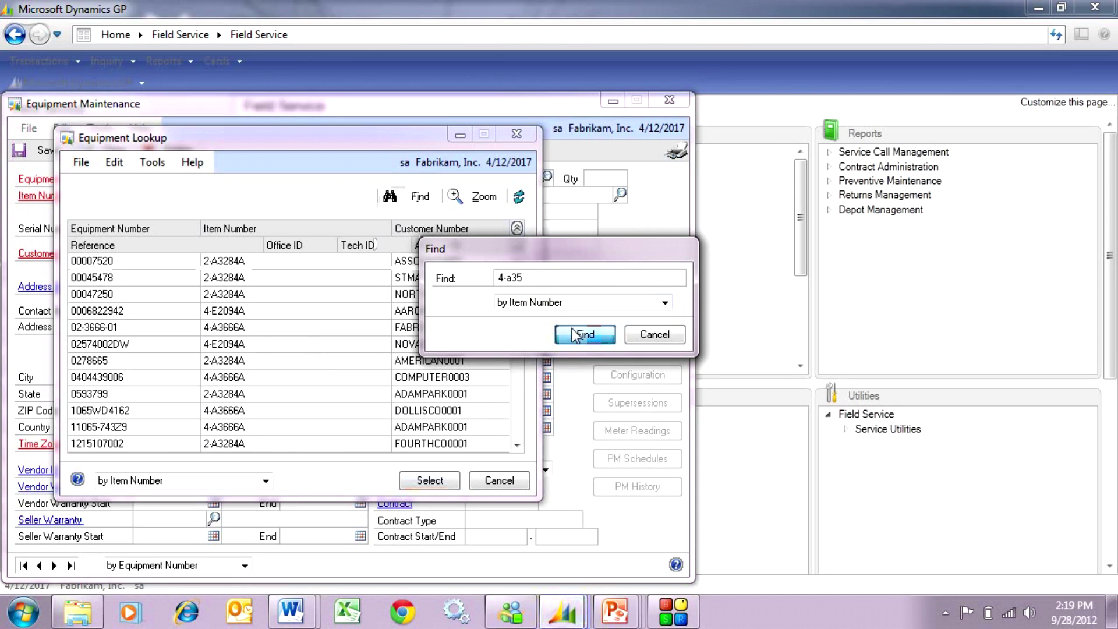
left_click(582, 335)
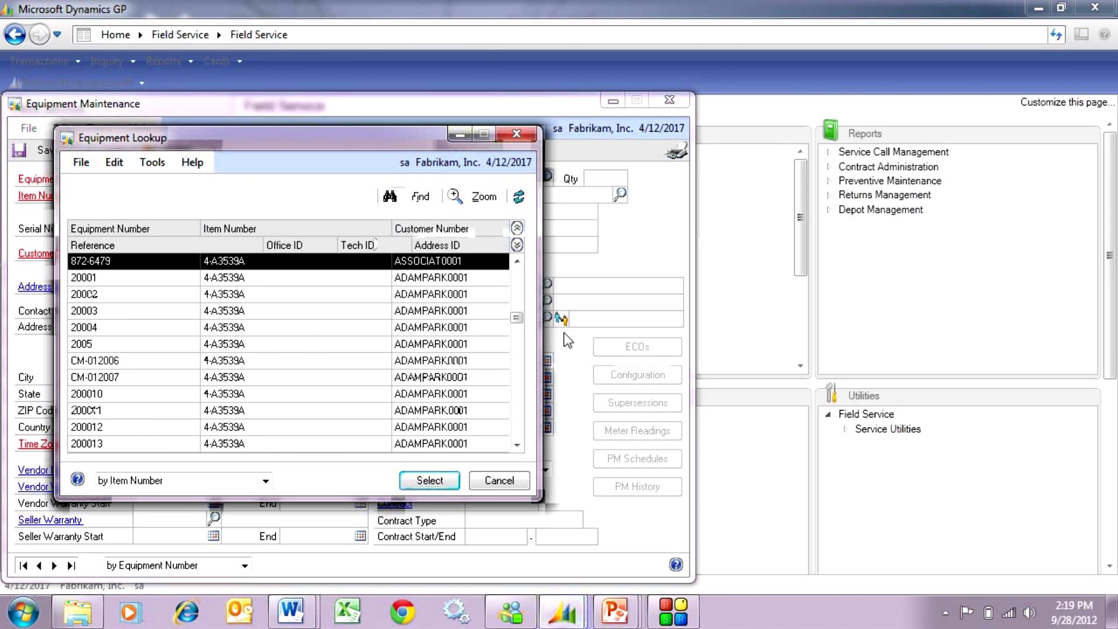
left_click_drag(312, 497, 313, 564)
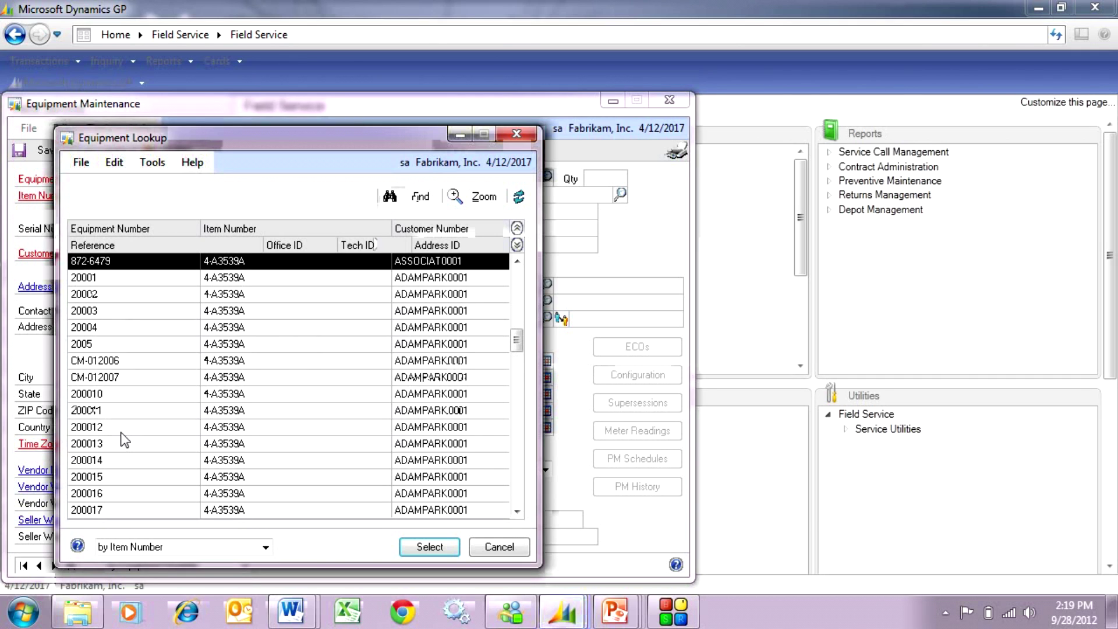
double_click(125, 397)
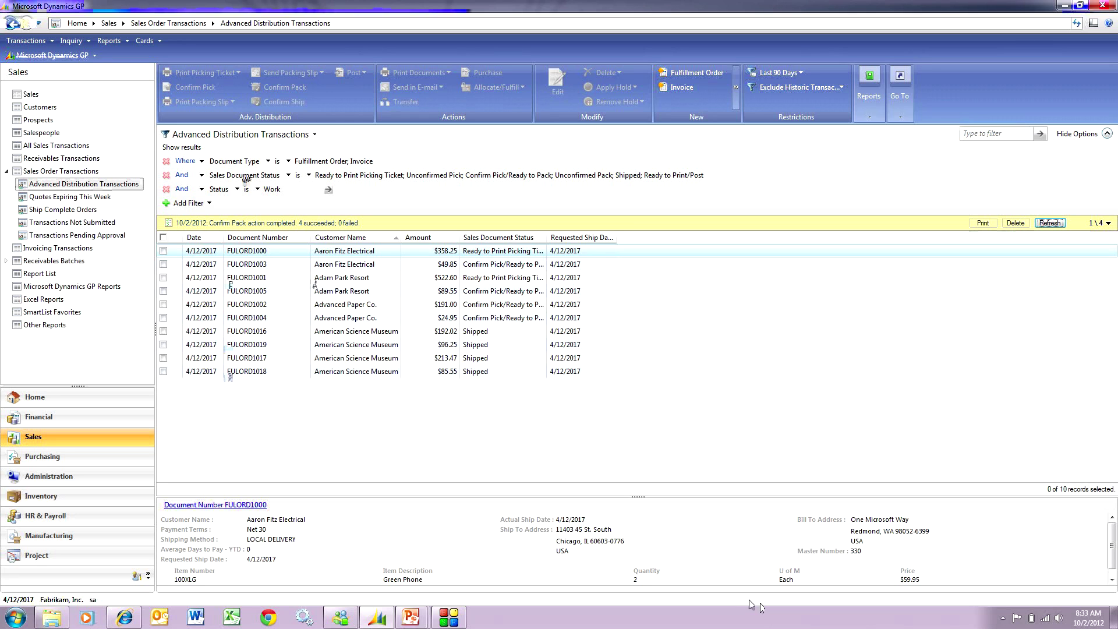
Step: Mark fulfillment orders FULORD1016, 1019, 1017 and 1018, then open FULORD1016
left_click(163, 331)
left_click(164, 344)
left_click(163, 358)
left_click(164, 371)
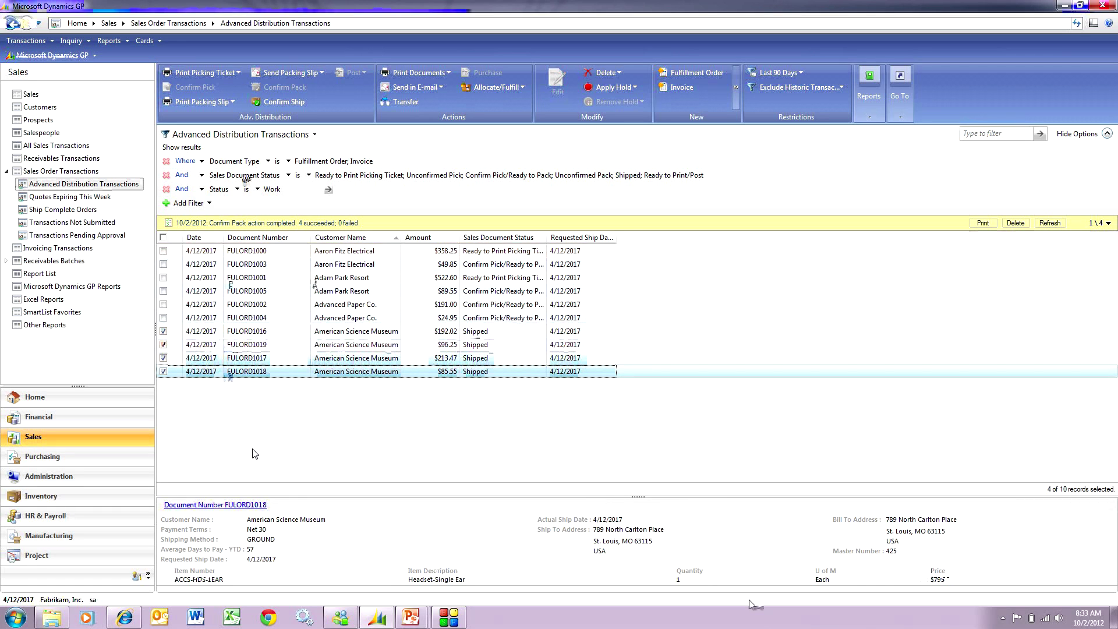
double_click(451, 336)
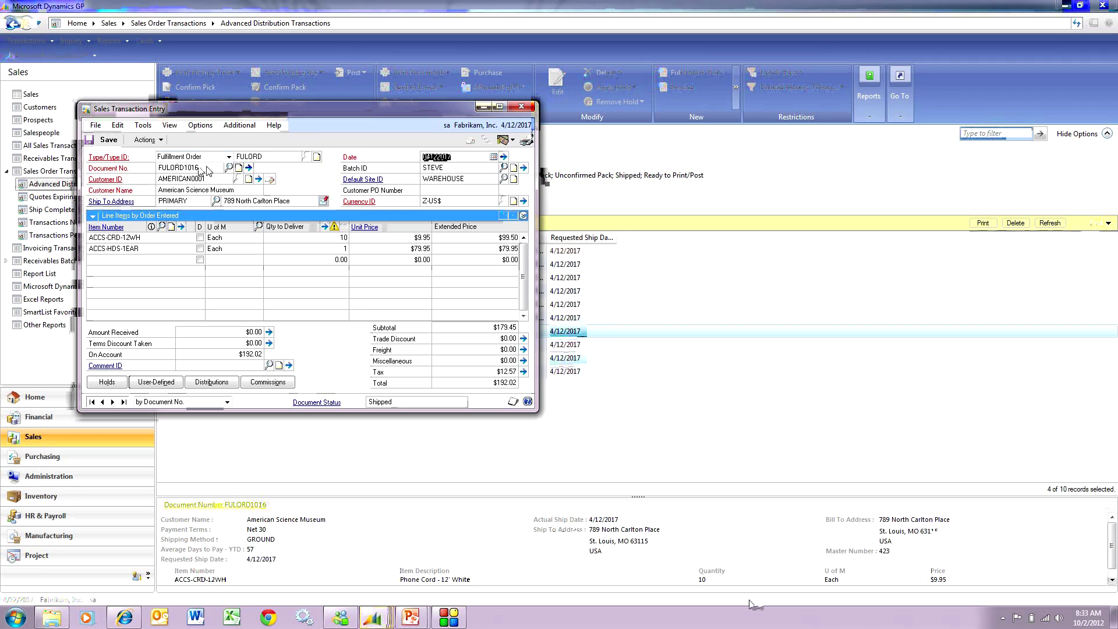
Step: Review the FULORD order type setup and its fulfillment workflow statuses
left_click(114, 161)
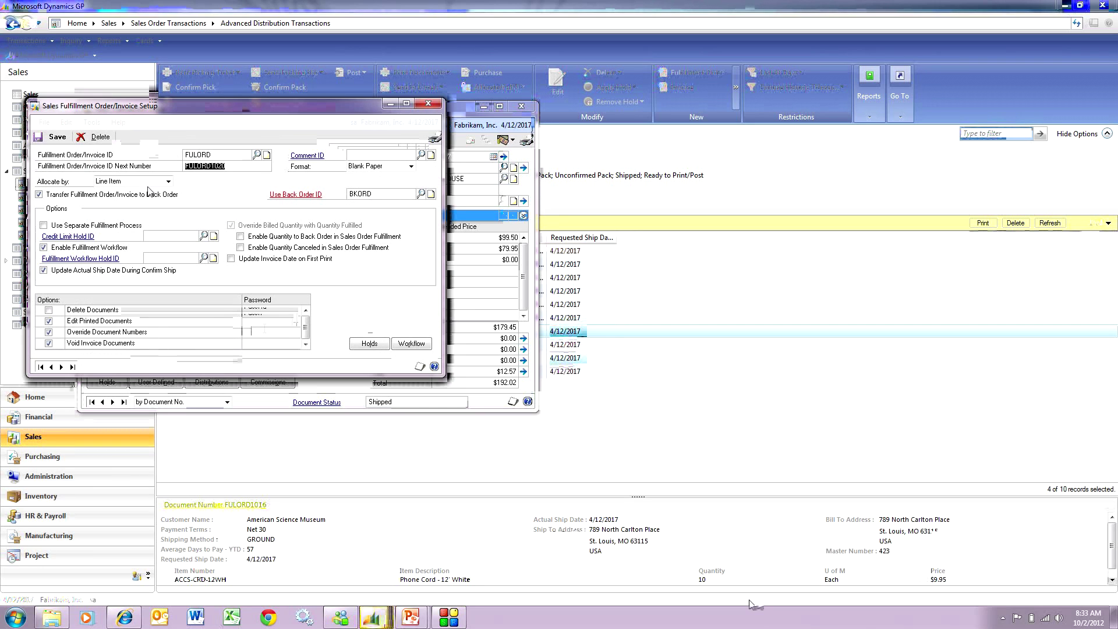
left_click(404, 348)
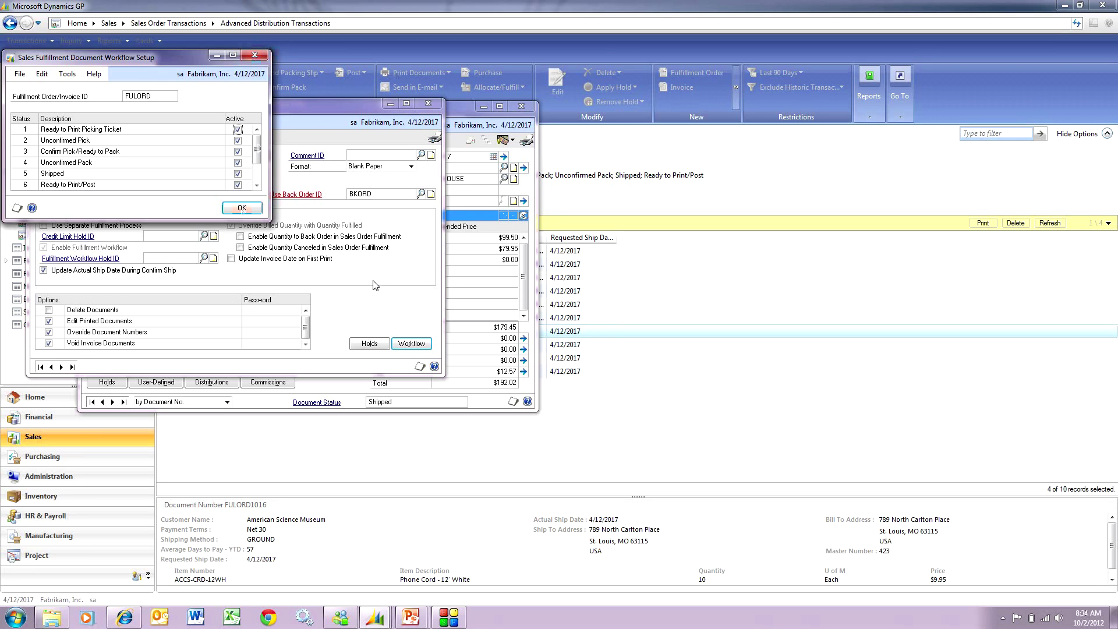
left_click(242, 208)
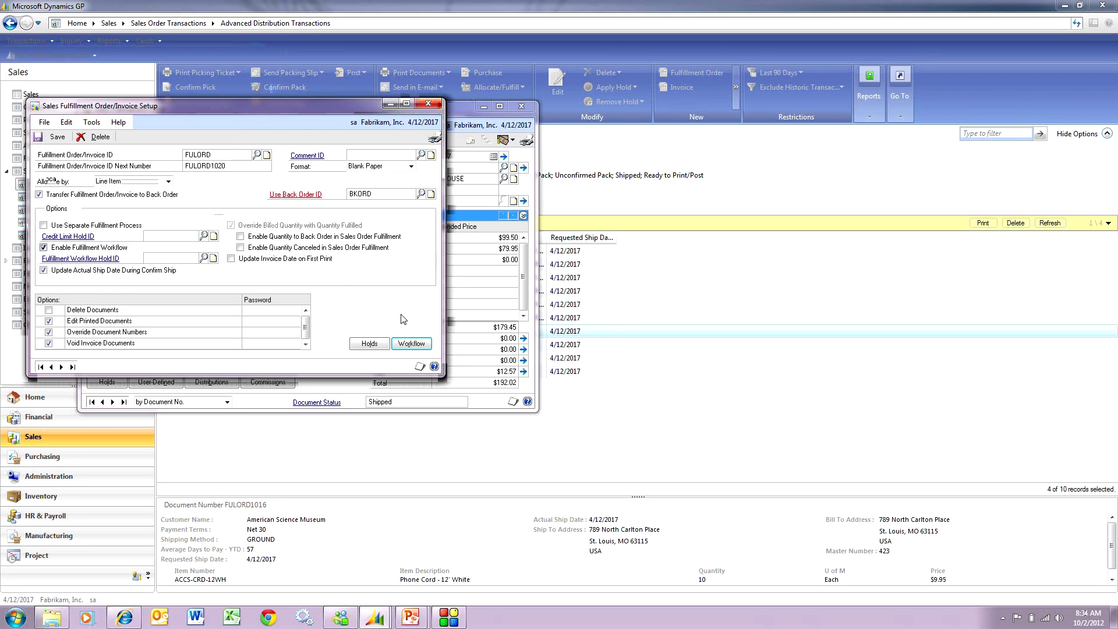
Step: Close the FULORD setup and order FULORD1016, returning to the Sales home page
left_click(428, 103)
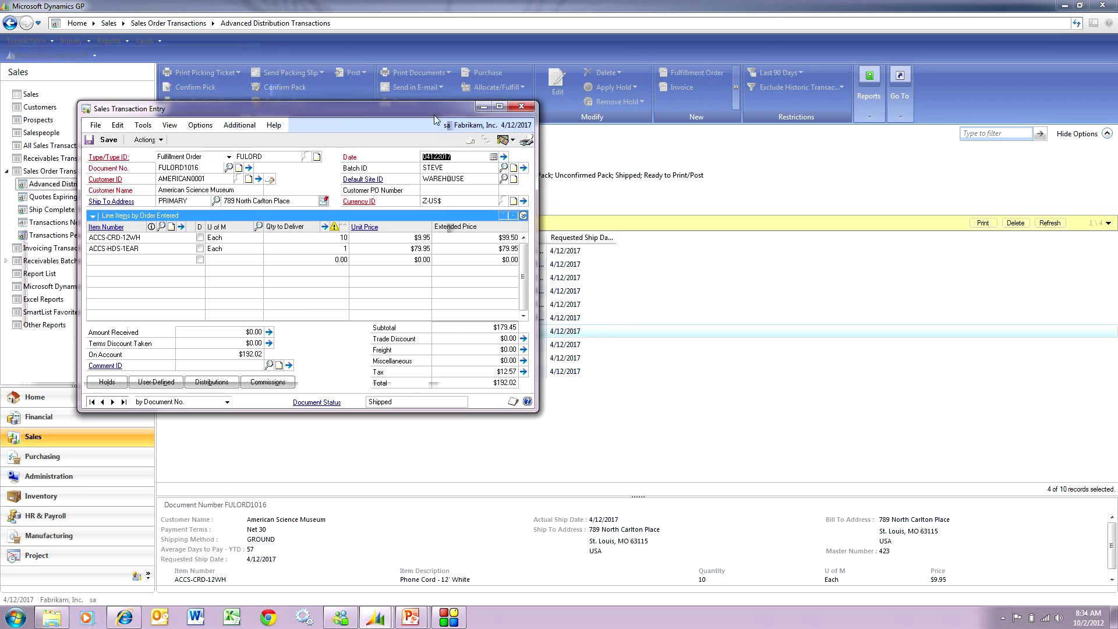
left_click(522, 107)
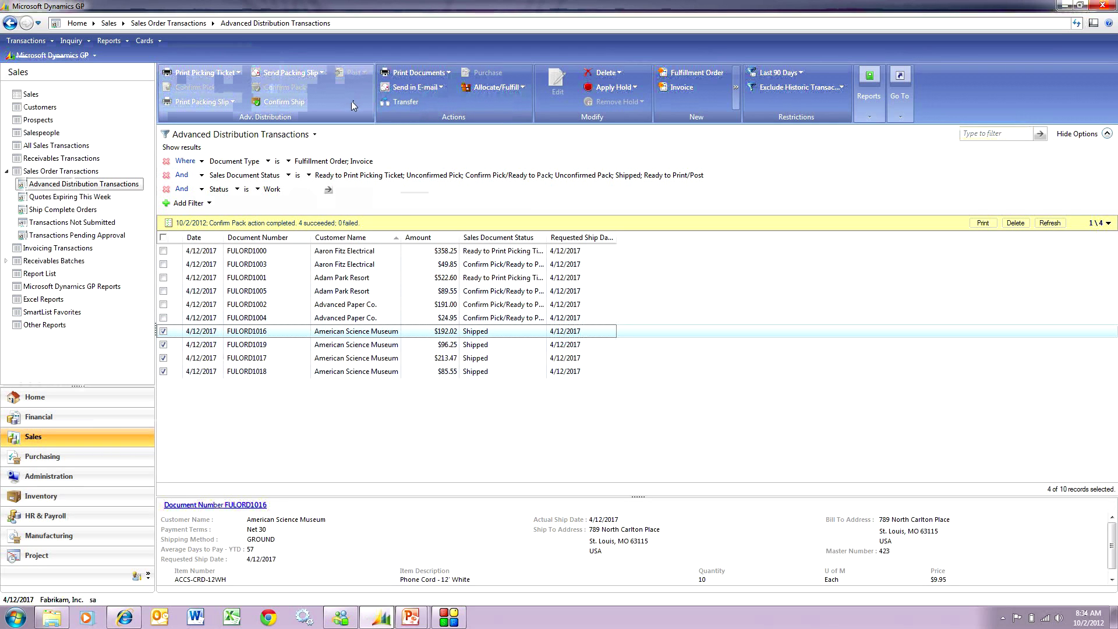
left_click(96, 439)
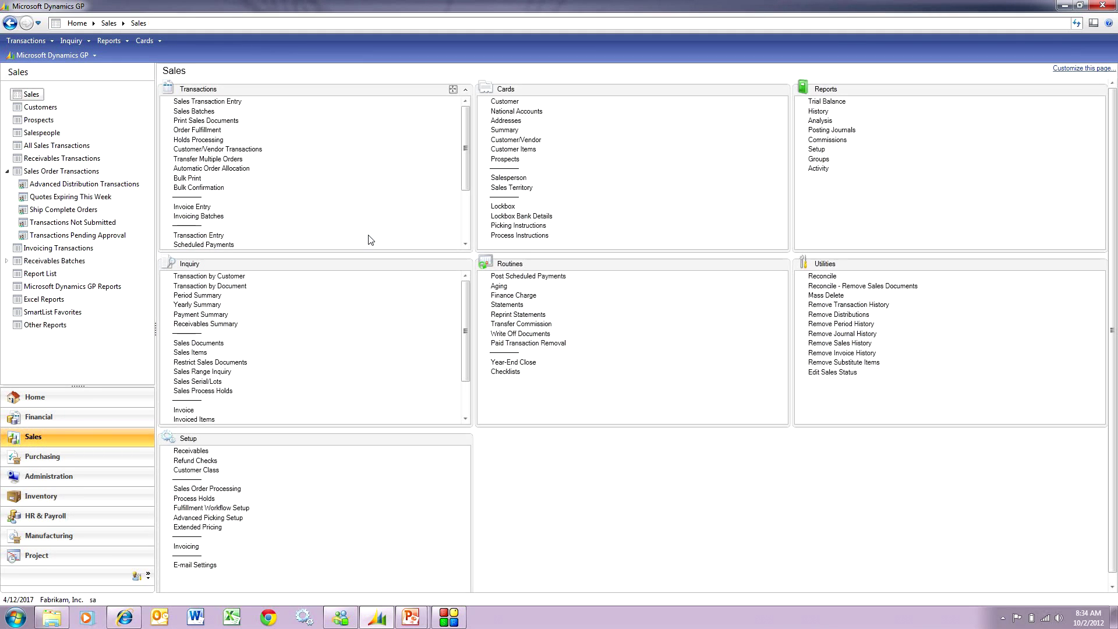
Step: In Bulk Confirmation, list the sales documents ready for the Confirm Ship action
left_click(215, 188)
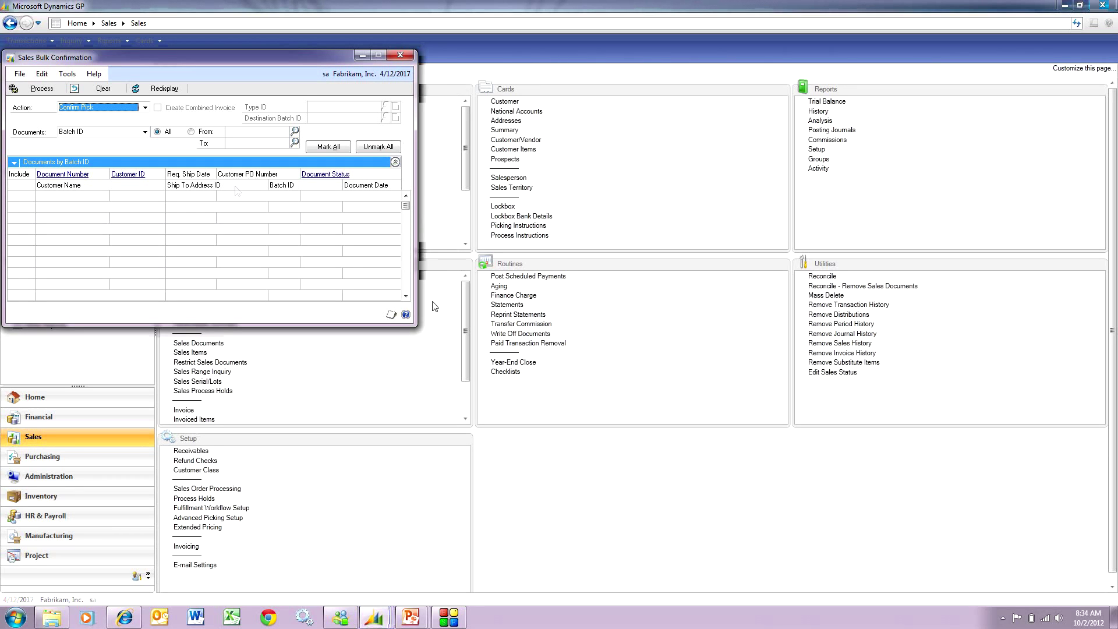
left_click(144, 108)
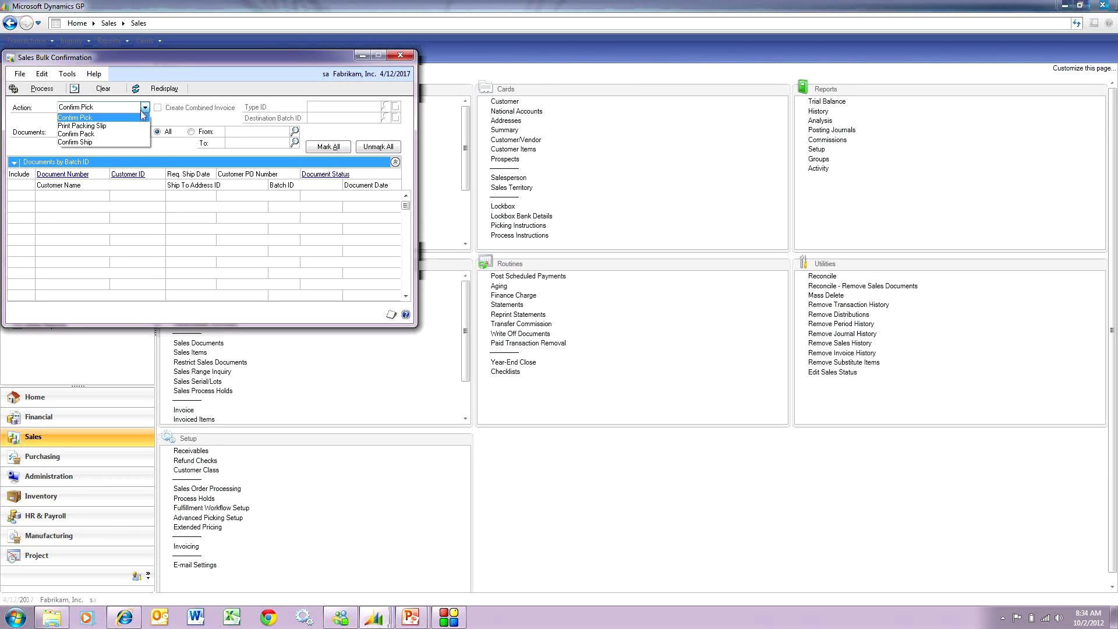
left_click(129, 143)
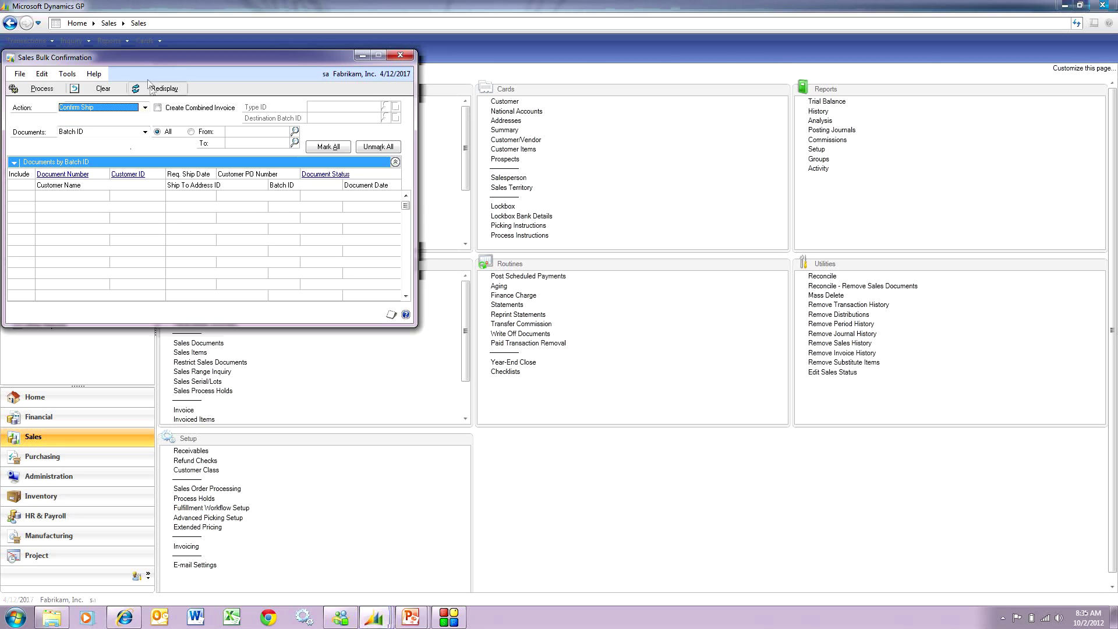
left_click(163, 88)
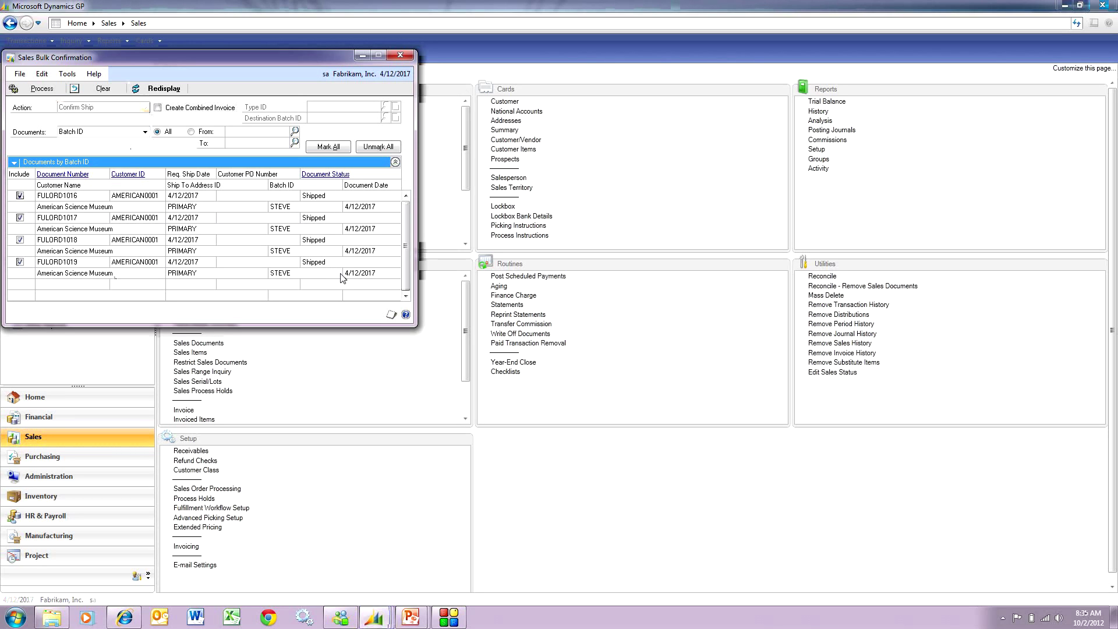
Step: Enable Create Combined Invoice with Type ID STDINV and batch STEVE
left_click(158, 108)
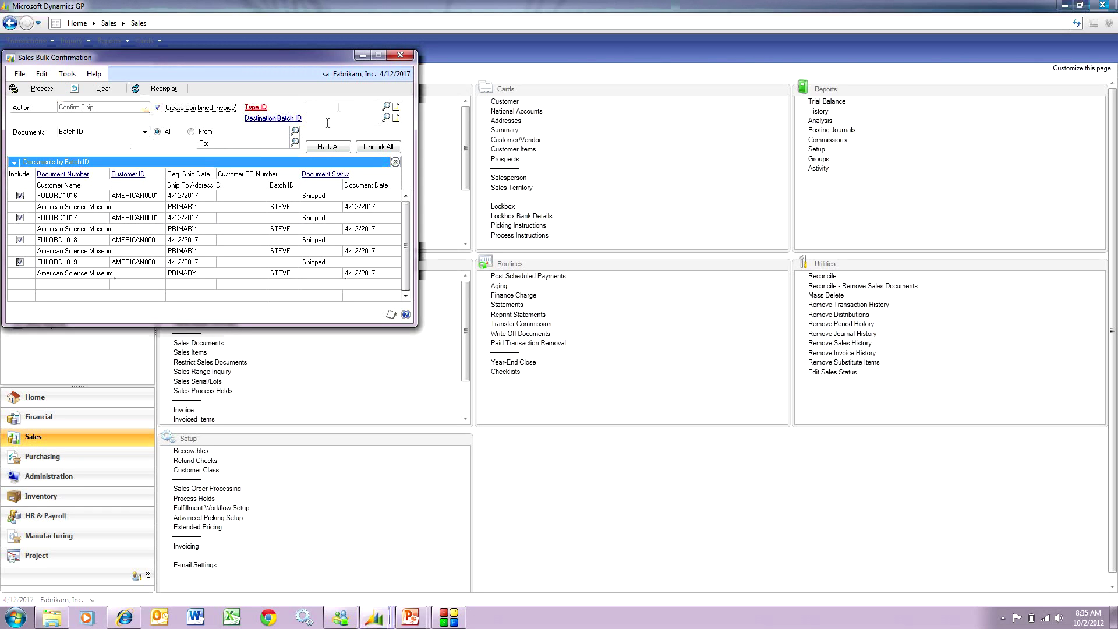
left_click(387, 108)
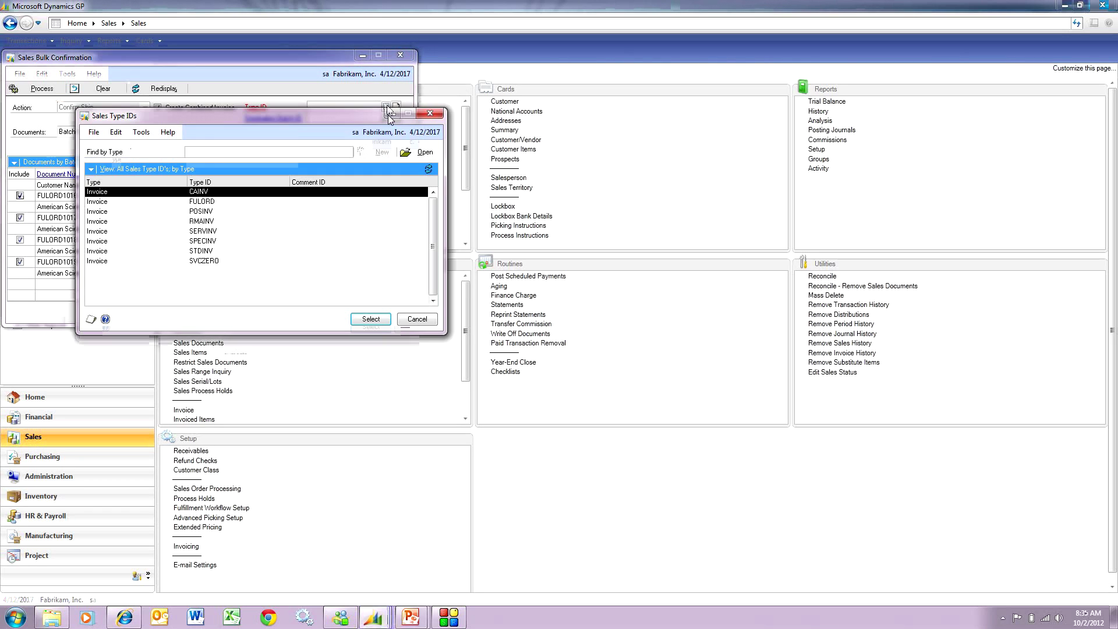
double_click(186, 251)
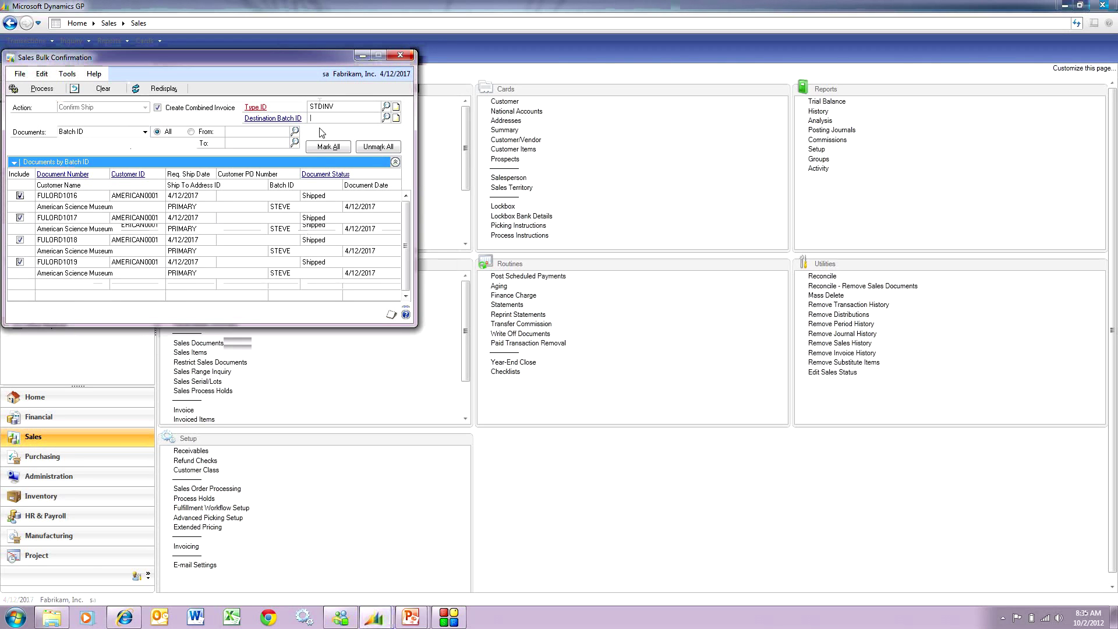
key("Tab")
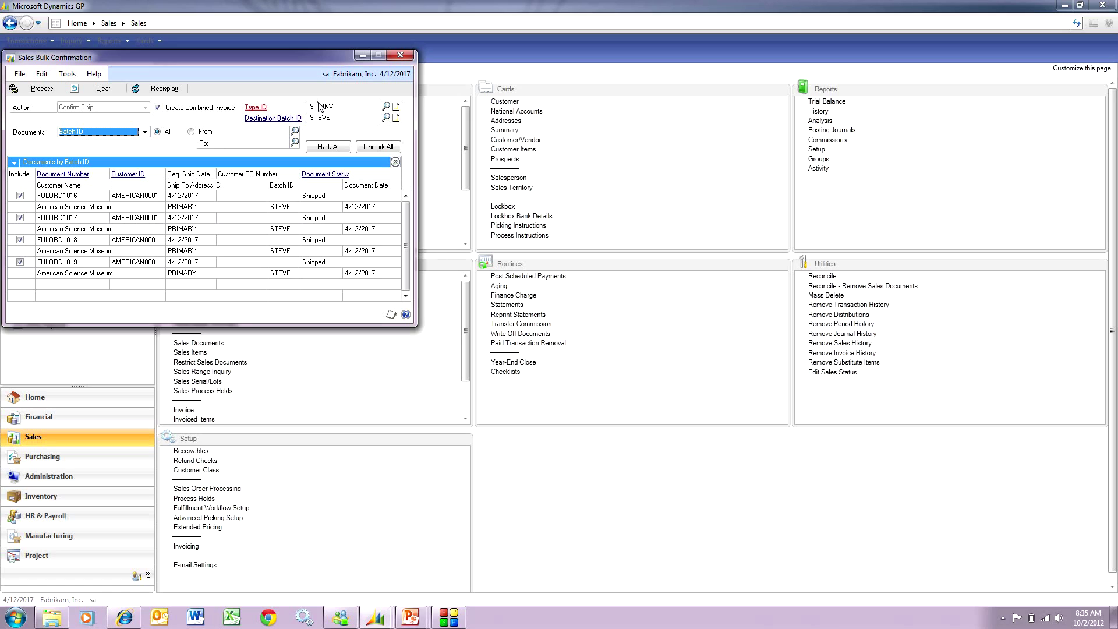
Step: Process the bulk confirm-ship, then close the combined invoice and exceptions reports
left_click(43, 92)
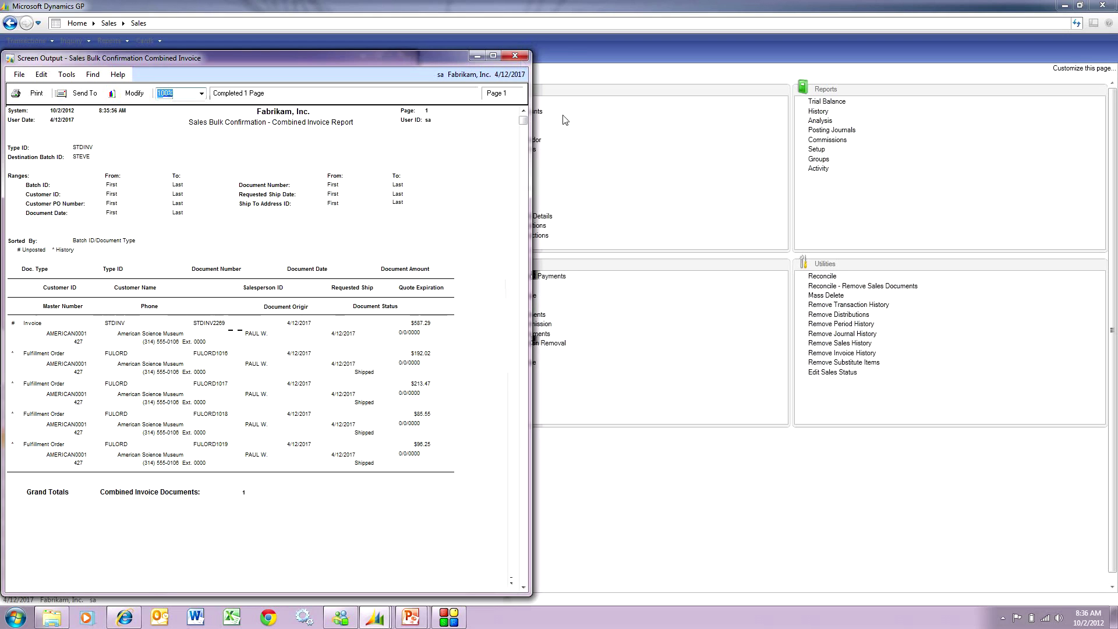
left_click(516, 53)
left_click(359, 58)
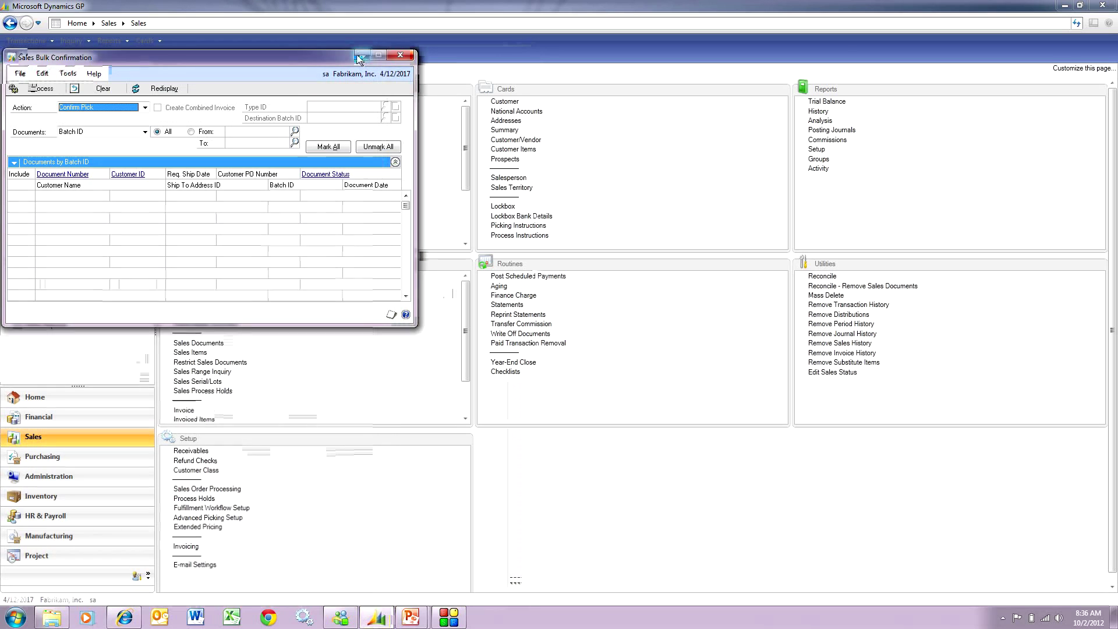
left_click(361, 56)
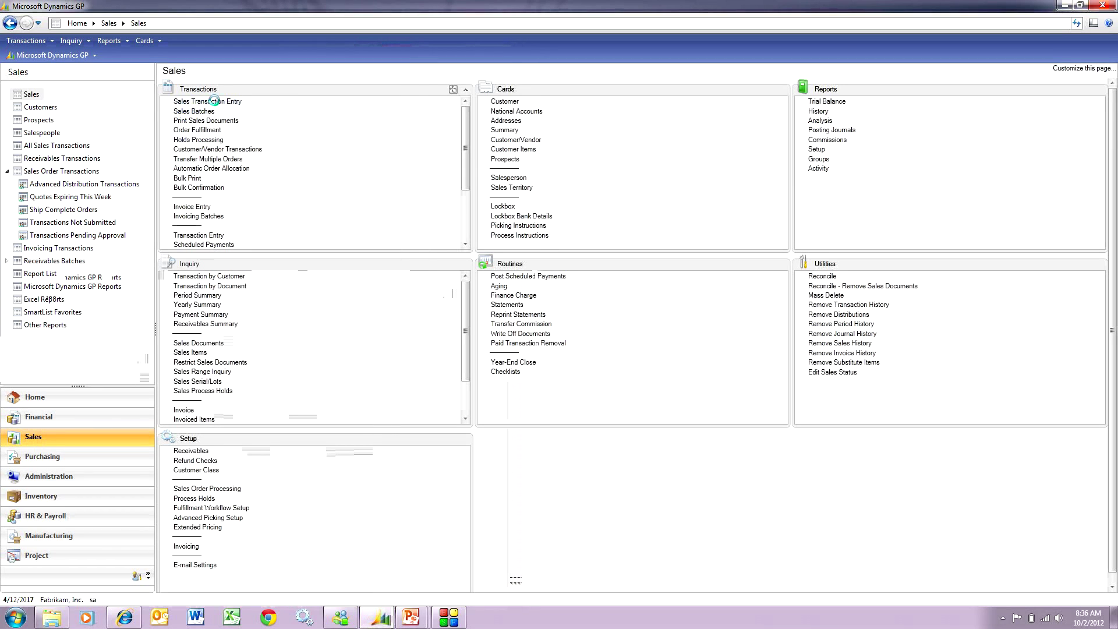
Step: Open the newest invoice, STDINV2269, from invoices sorted by Master Number
left_click(228, 156)
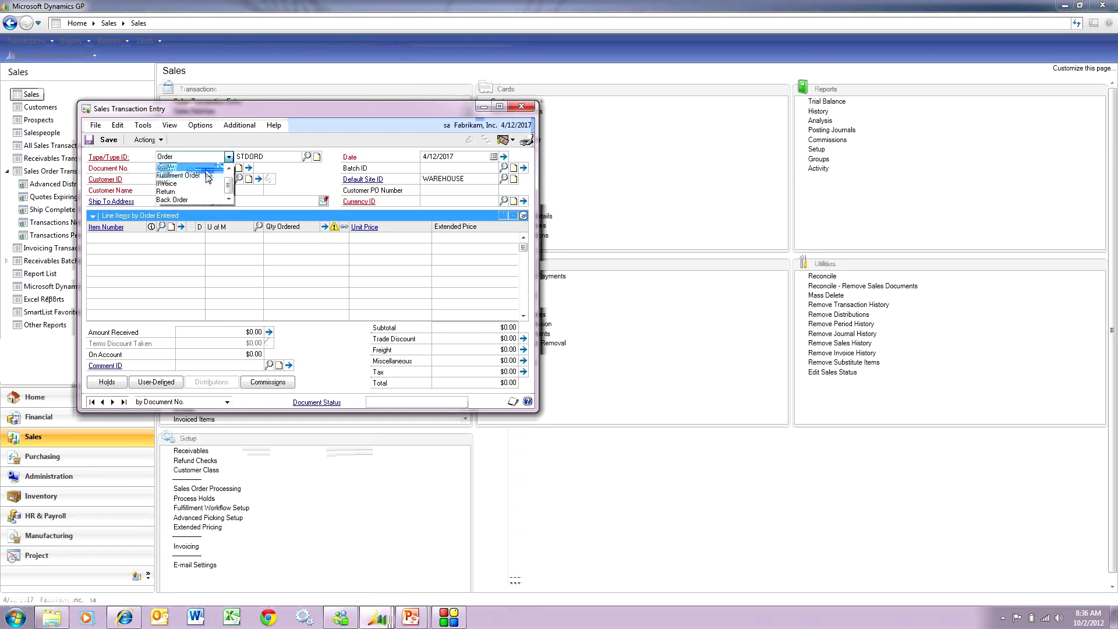
left_click(166, 184)
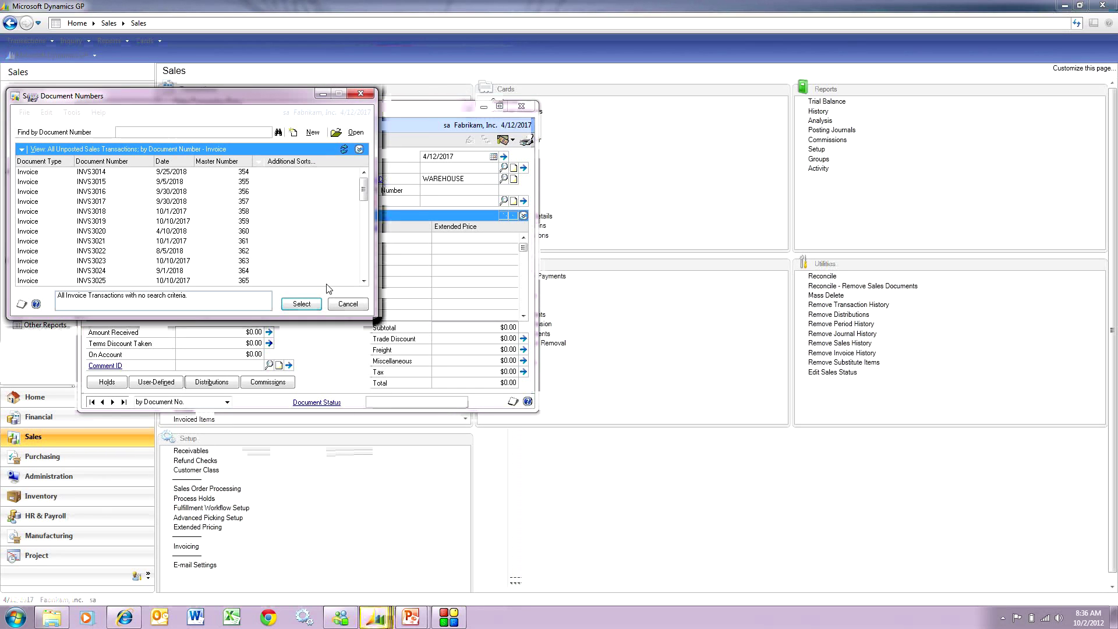
left_click(220, 161)
scroll(359, 274, "down", 3)
left_click(250, 286)
left_click(303, 305)
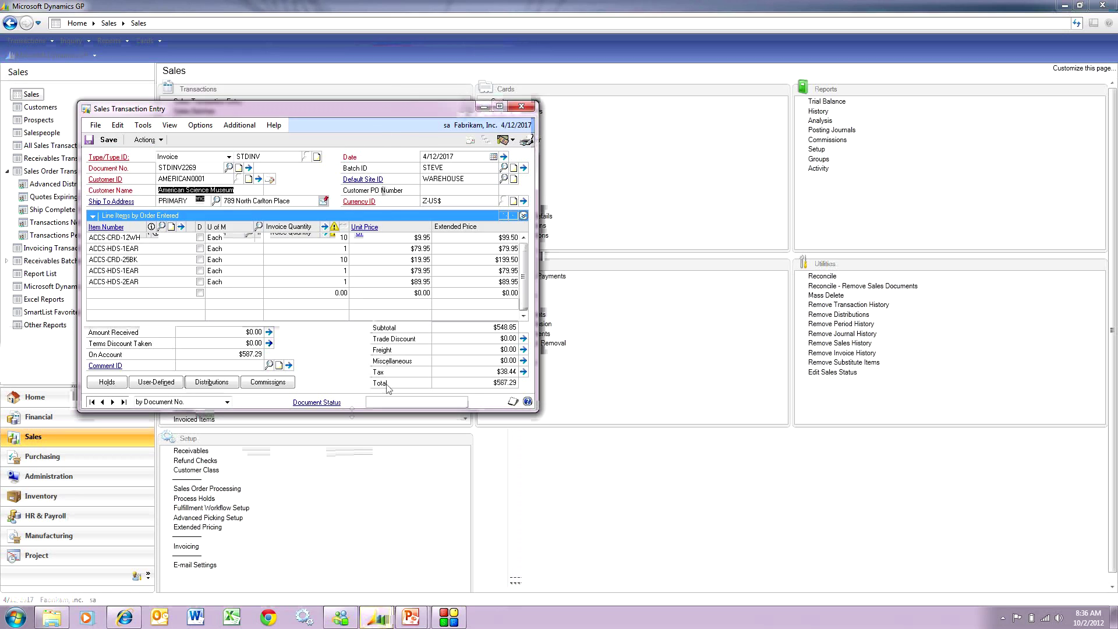